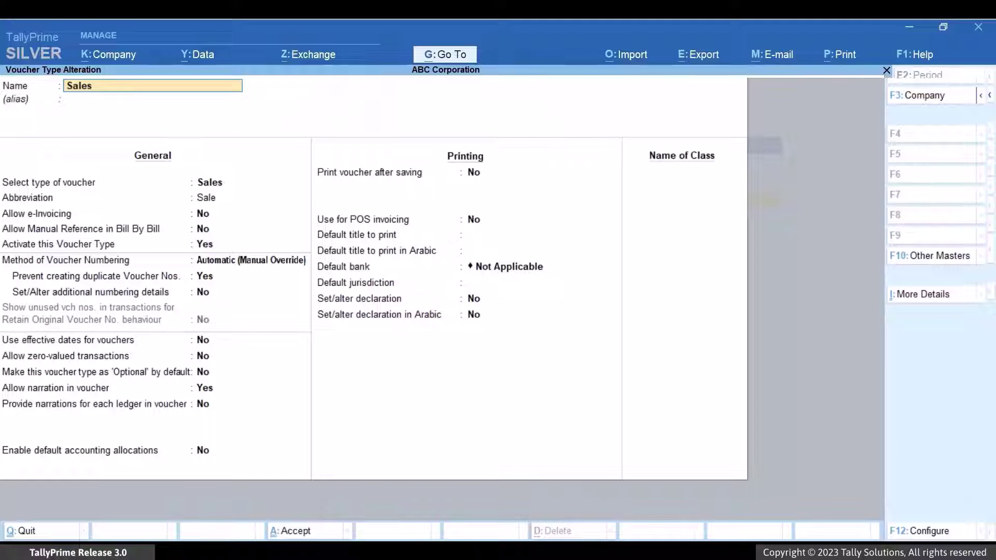
Set Allow e-Invoicing to Yes for the Sales voucher type and turn on additional numbering details.
{"action": "key", "text": "Return"}
{"action": "key", "text": "Return"}
{"action": "key", "text": "Return"}
{"action": "type", "text": "Yes"}
{"action": "key", "text": "Return"}
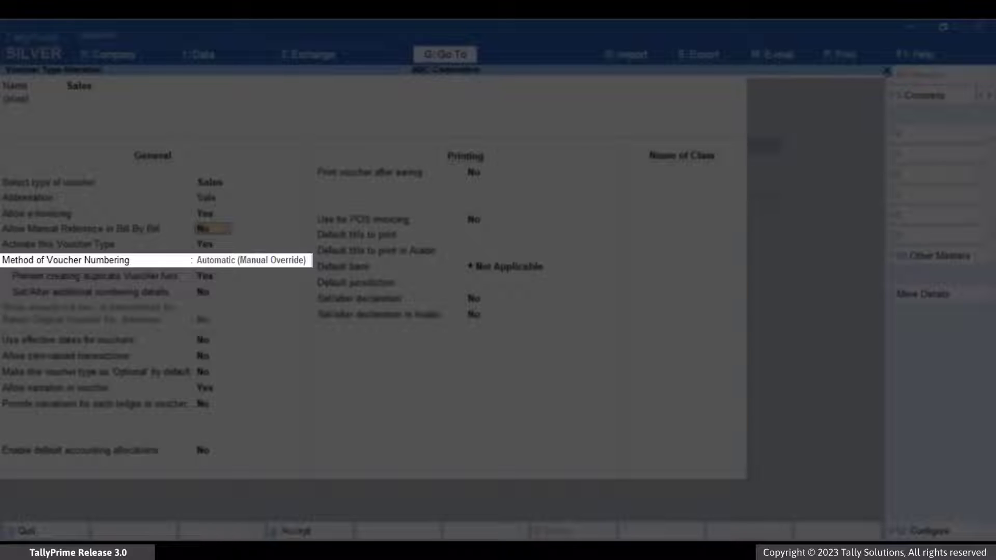
{"action": "key", "text": "Return"}
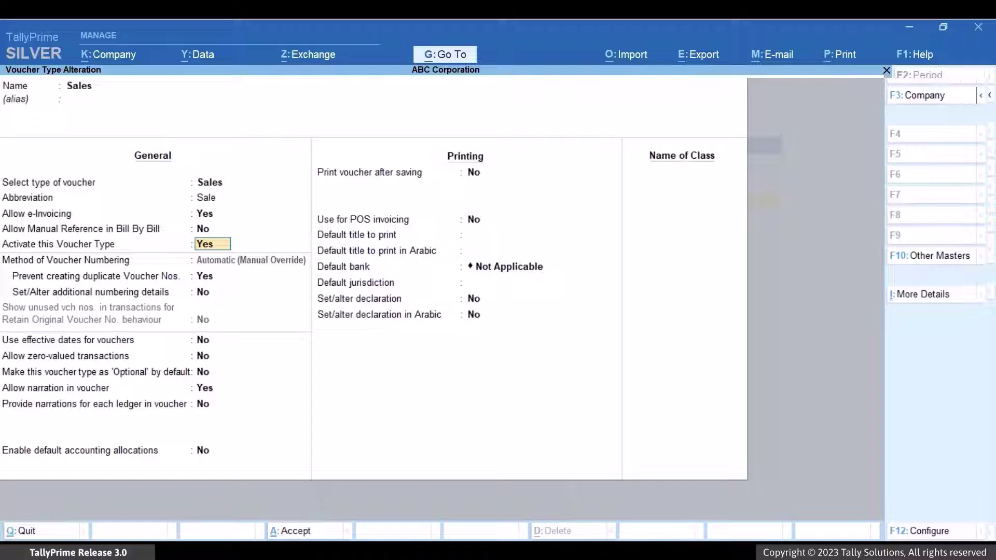
{"action": "key", "text": "Return"}
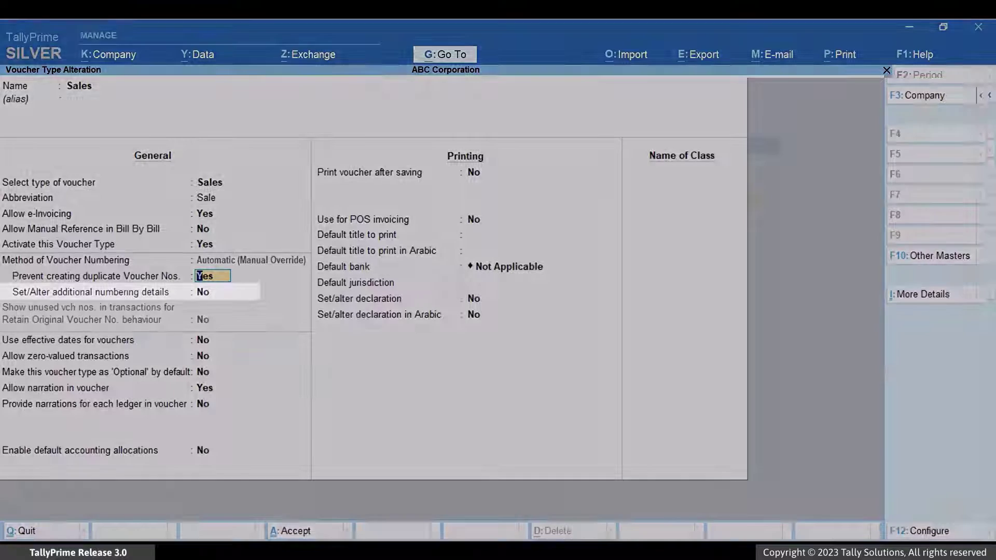
{"action": "left_click", "coordinate": [212, 292]}
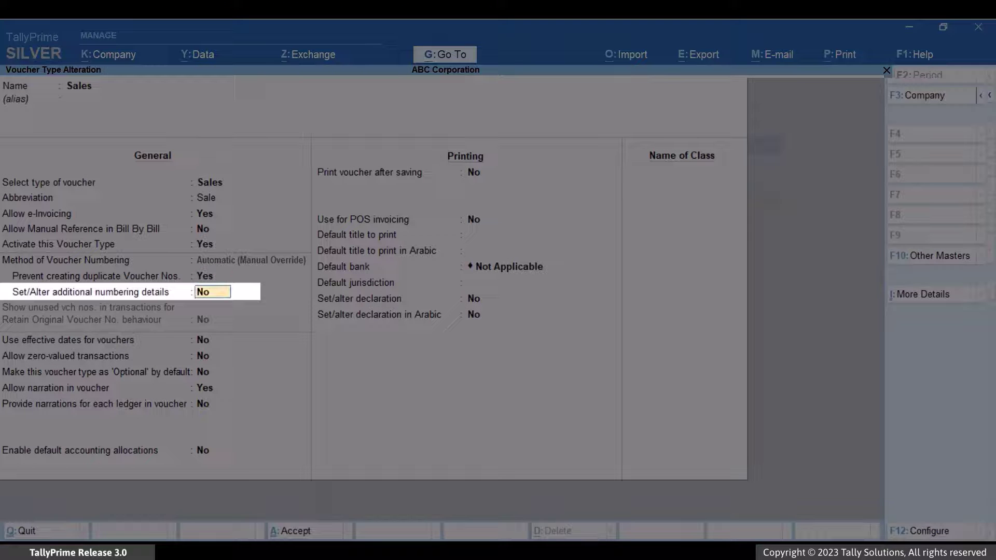
{"action": "type", "text": "Yes"}
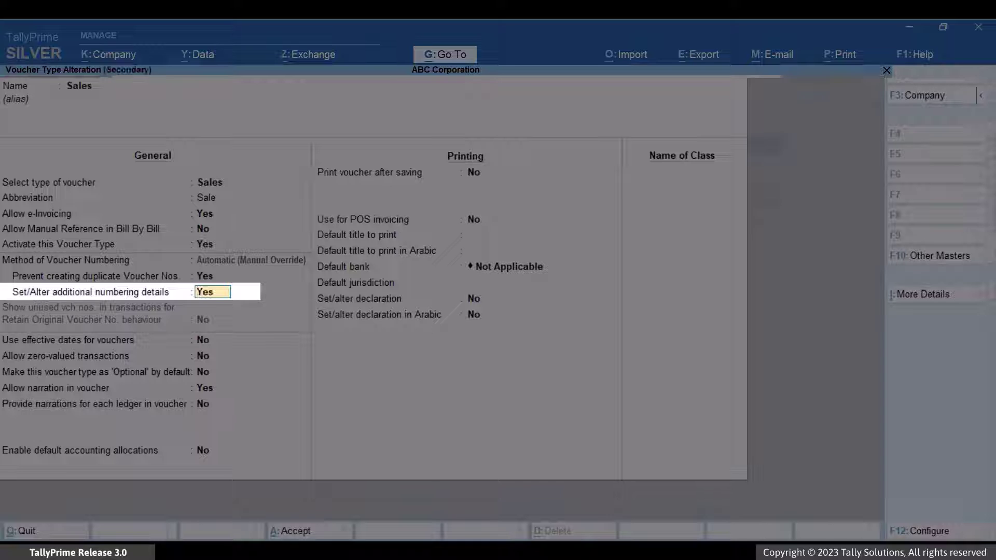
Set the Sales numbering prefix to SALES from 1-Jan-23, restarting yearly at 1.
{"action": "key", "text": "Return"}
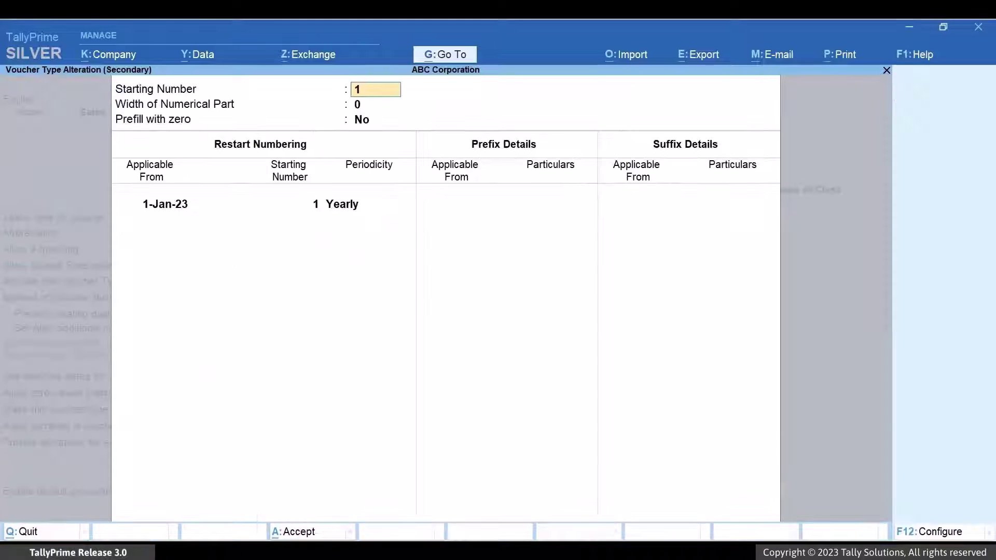
{"action": "key", "text": "Return"}
{"action": "key", "text": "Return"}
{"action": "key", "text": "Return"}
{"action": "key", "text": "Return"}
{"action": "key", "text": "Return"}
{"action": "key", "text": "Return"}
{"action": "key", "text": "Return"}
{"action": "type", "text": "1-Jan-23"}
{"action": "key", "text": "Return"}
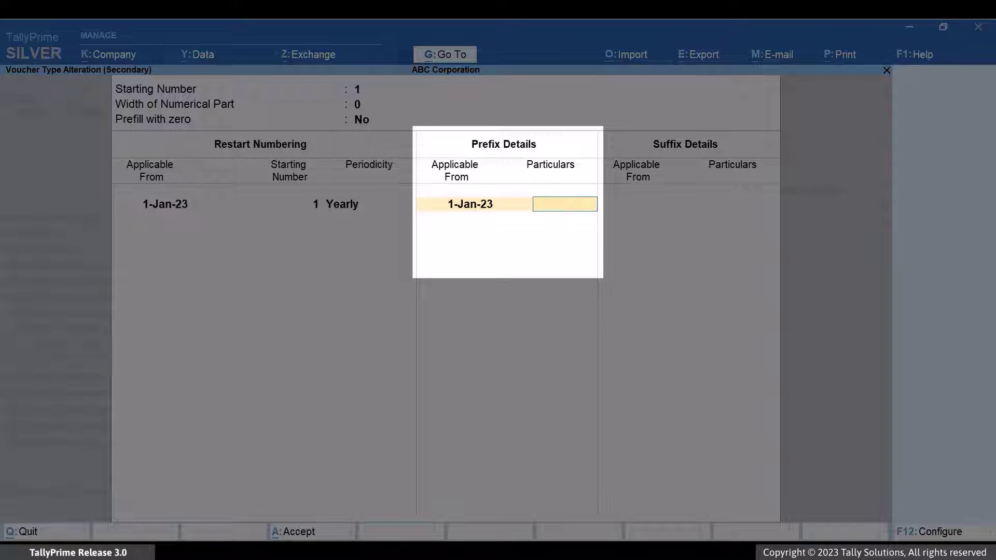
{"action": "type", "text": "SALES"}
{"action": "key", "text": "Return"}
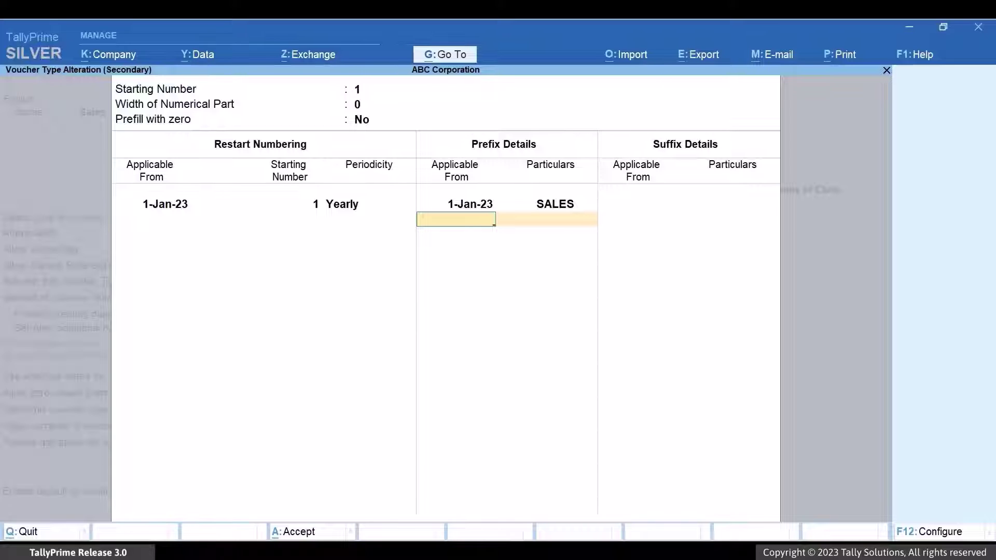
{"action": "key", "text": "ctrl"}
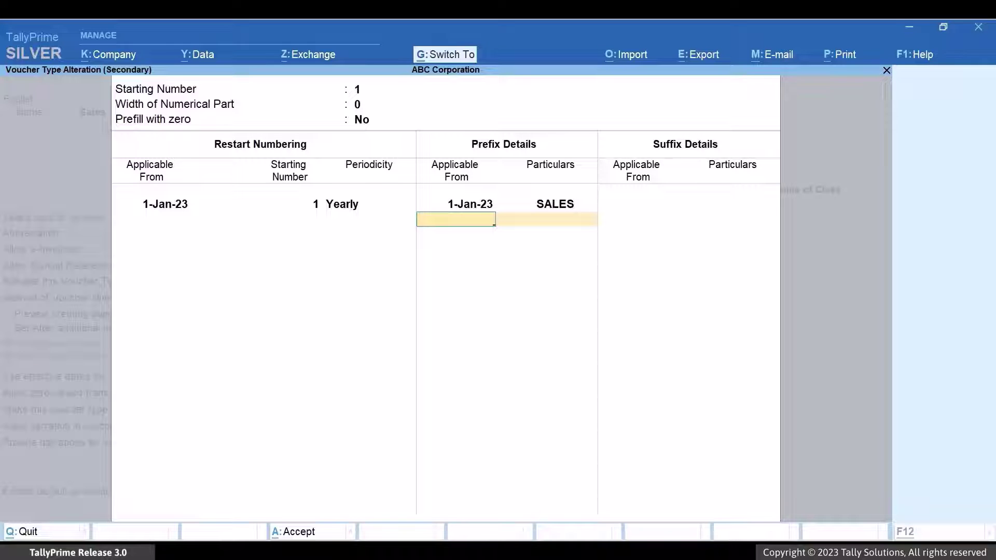
{"action": "key", "text": "Return"}
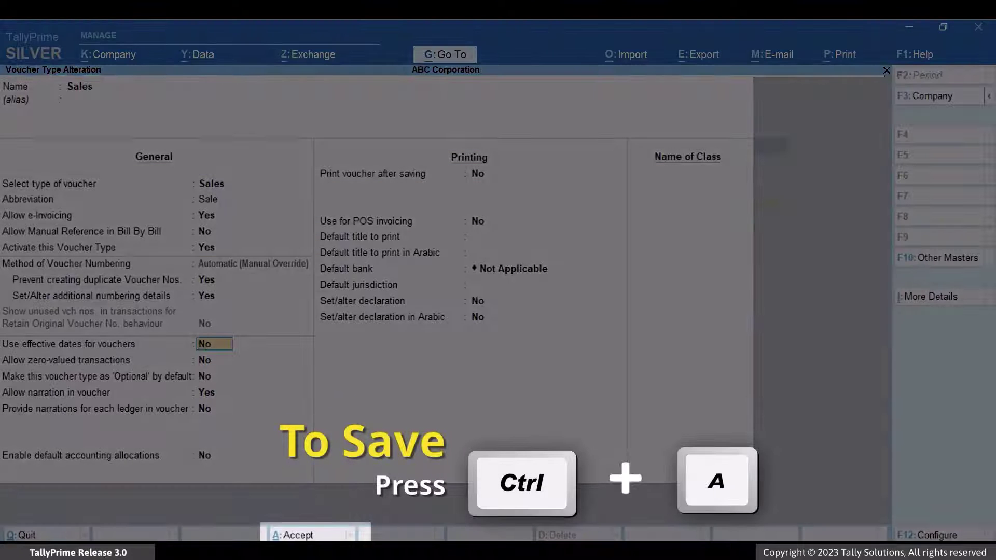
Save the Sales voucher type, then open the Khalid Trading Company ledger for alteration.
{"action": "key", "text": "ctrl+a"}
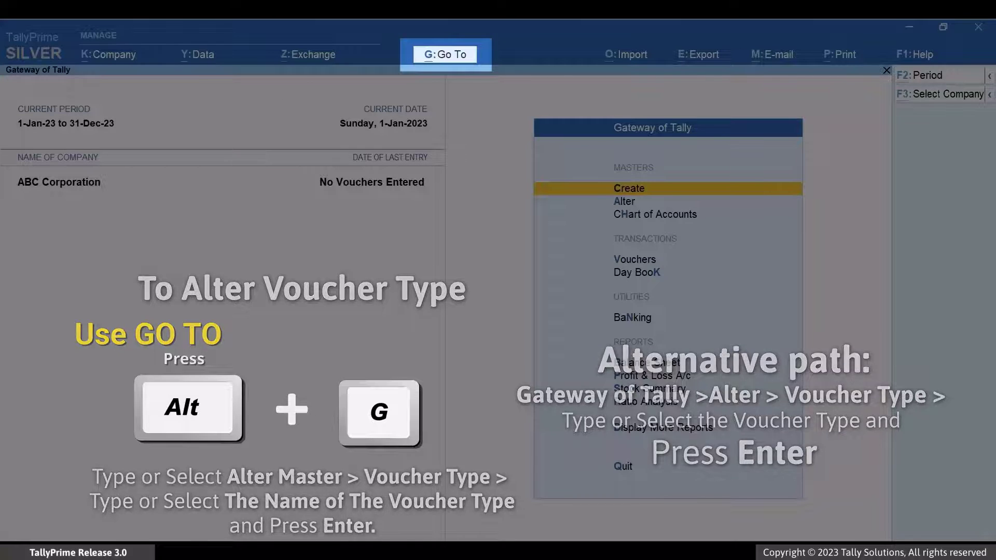
{"action": "key", "text": "alt+g"}
{"action": "key", "text": "Up"}
{"action": "key", "text": "Up"}
{"action": "key", "text": "Up"}
{"action": "key", "text": "Up"}
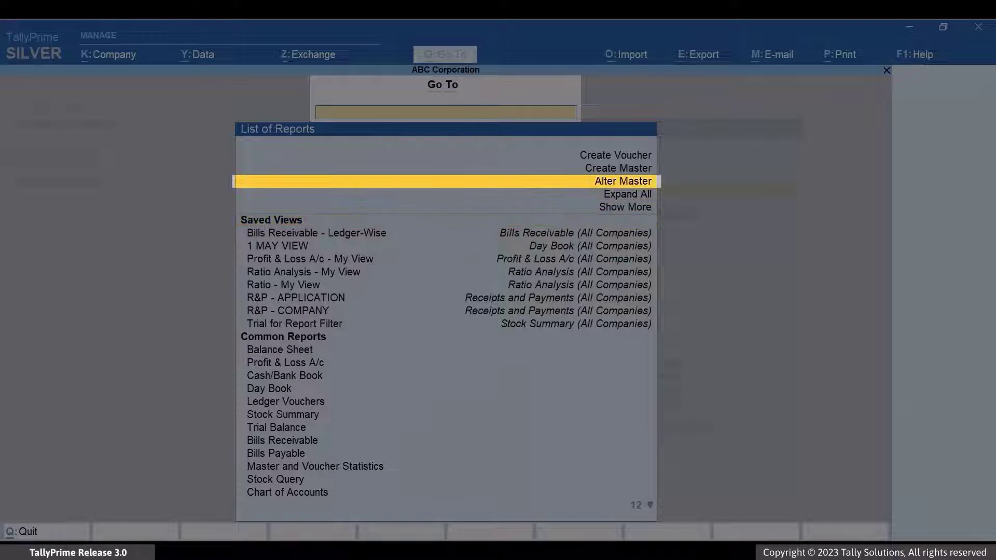
{"action": "key", "text": "Return"}
{"action": "key", "text": "Down"}
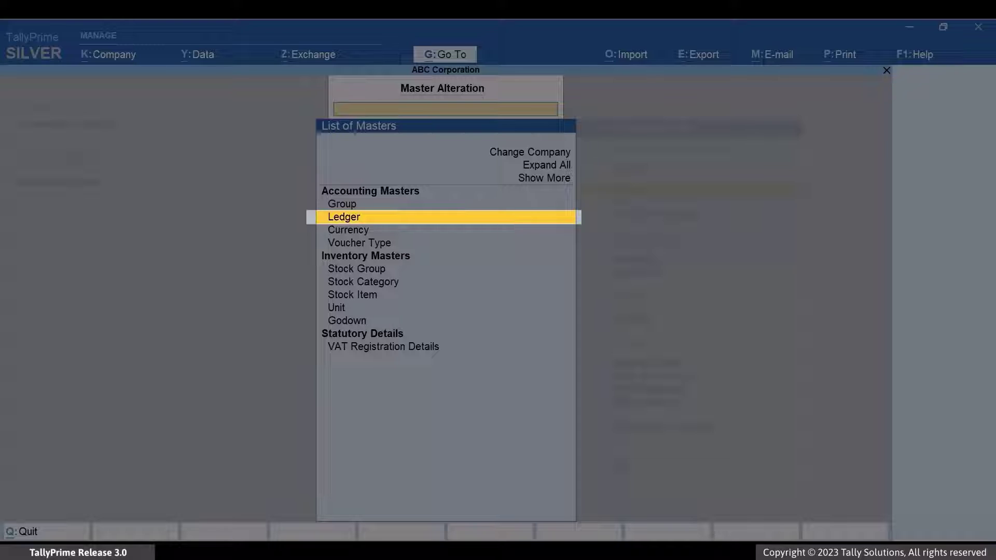
{"action": "key", "text": "Return"}
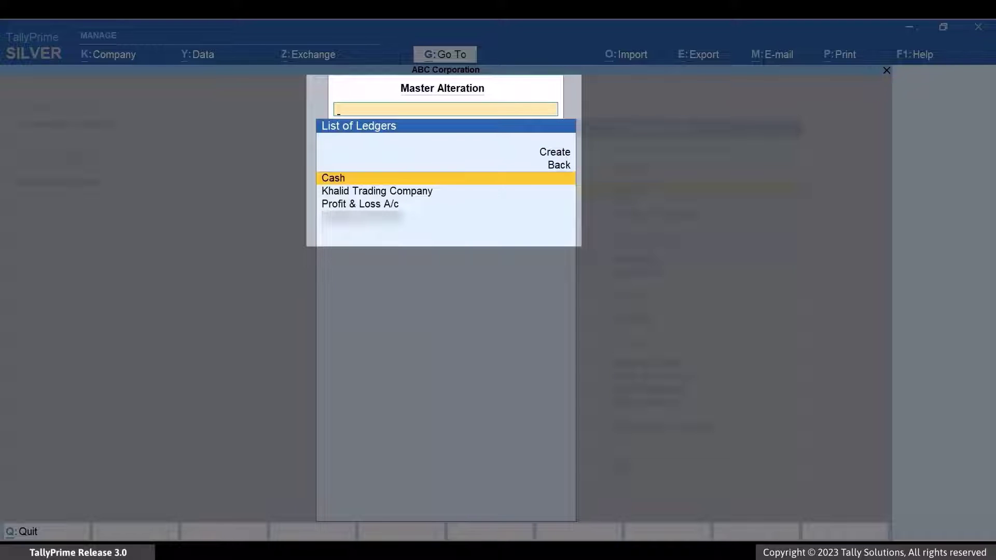
{"action": "key", "text": "Down"}
{"action": "key", "text": "Return"}
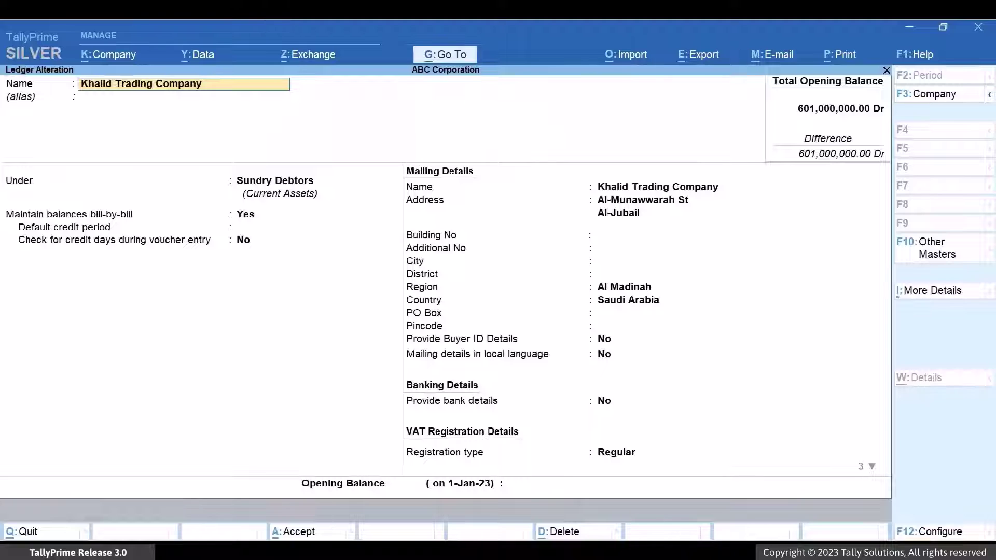
{"action": "key", "text": "Return"}
{"action": "key", "text": "Return"}
{"action": "key", "text": "Return"}
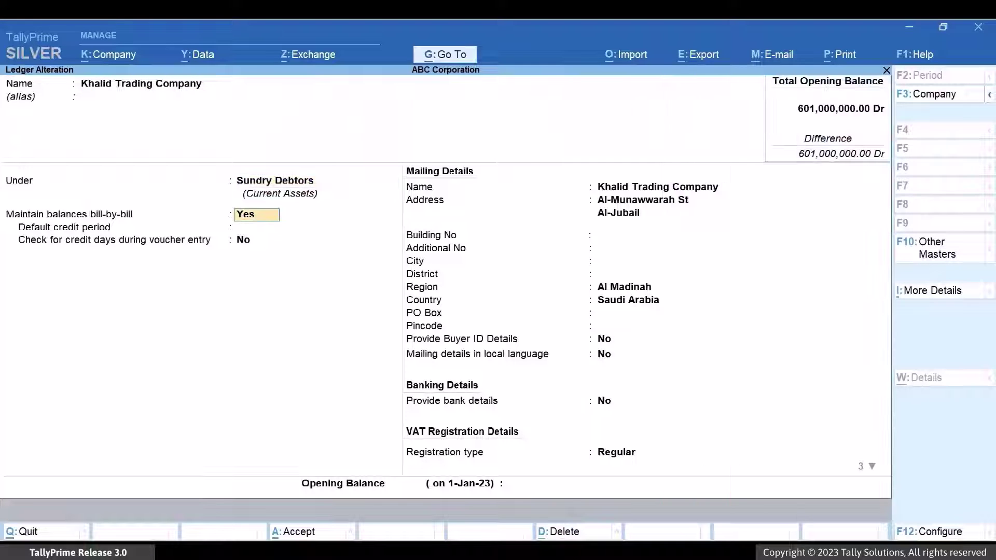
{"action": "key", "text": "Return"}
{"action": "key", "text": "Return"}
{"action": "key", "text": "Return"}
{"action": "key", "text": "Return"}
{"action": "key", "text": "Return"}
{"action": "key", "text": "Return"}
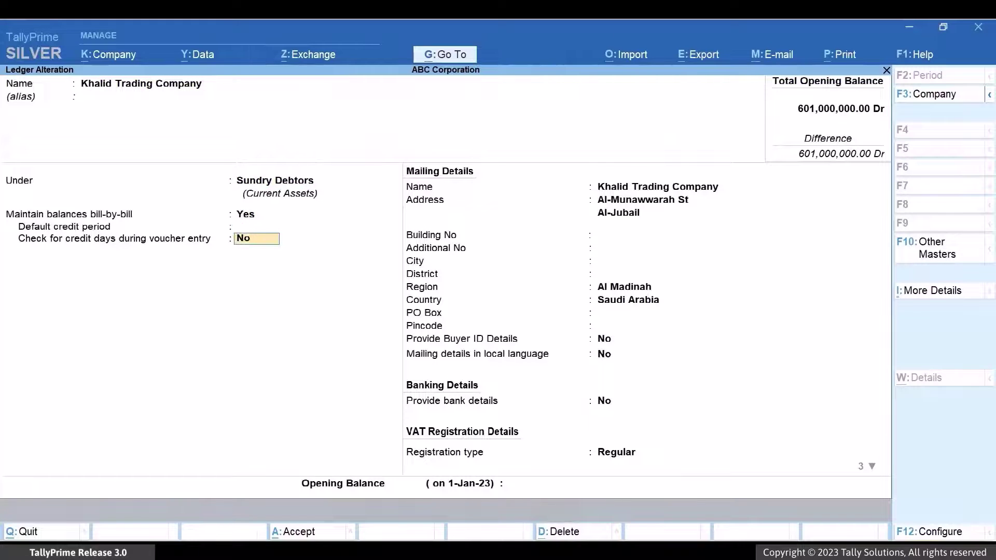
{"action": "key", "text": "Return"}
{"action": "key", "text": "Return"}
{"action": "key", "text": "Return"}
{"action": "key", "text": "Return"}
{"action": "key", "text": "Return"}
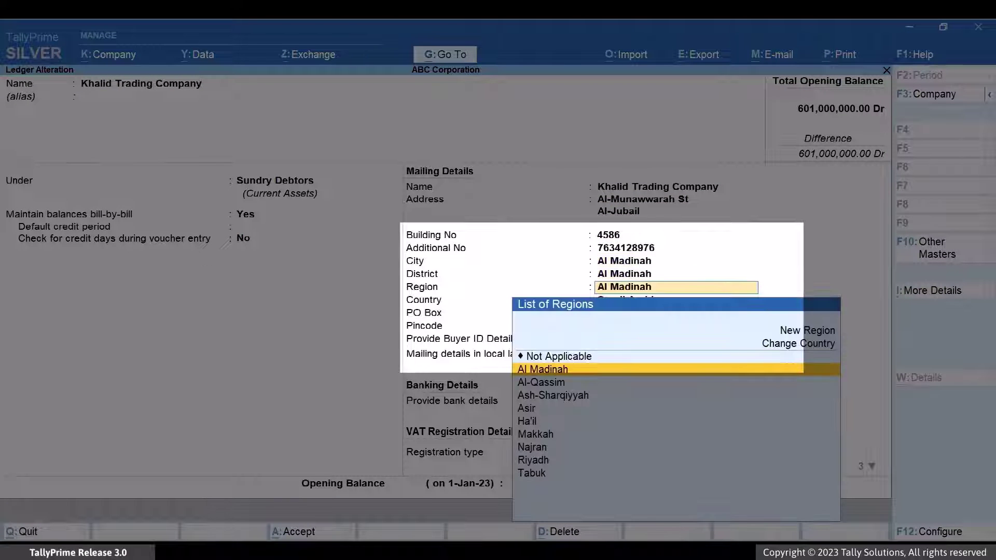
{"action": "key", "text": "Return"}
{"action": "key", "text": "Return"}
{"action": "type", "text": "4221"}
{"action": "key", "text": "Return"}
{"action": "key", "text": "Return"}
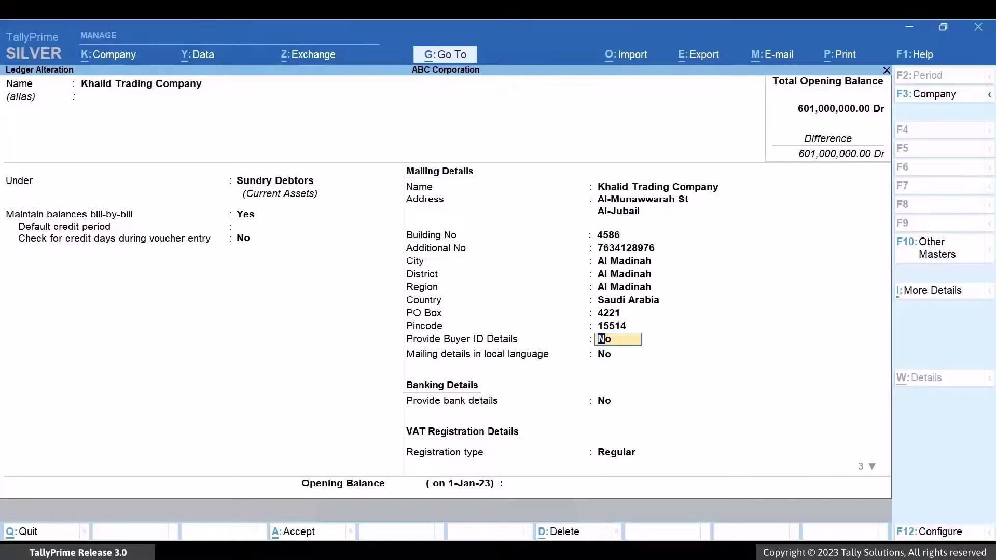
{"action": "key", "text": "y"}
{"action": "key", "text": "Return"}
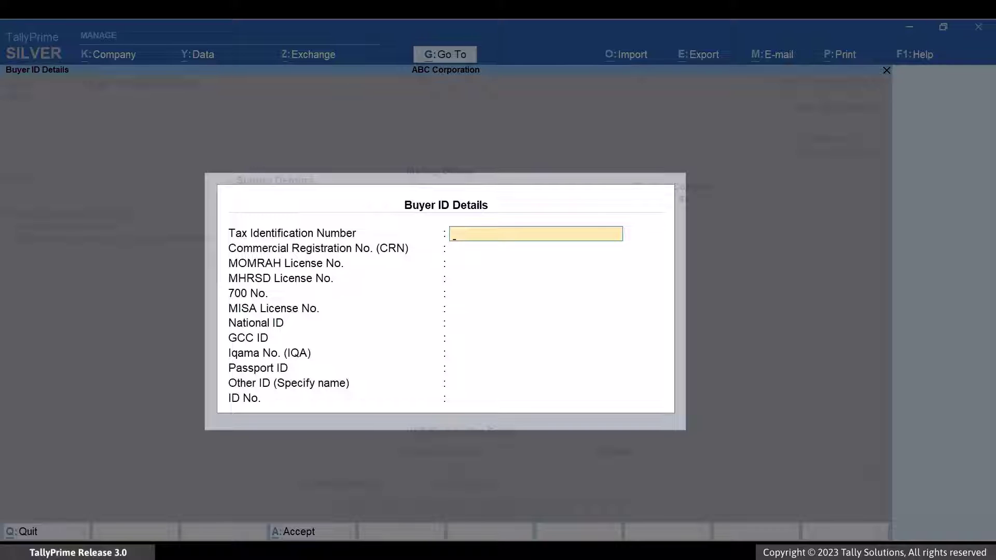
Leave the Tax Identification Number empty and accept the Buyer ID Details form.
{"action": "key", "text": "Return"}
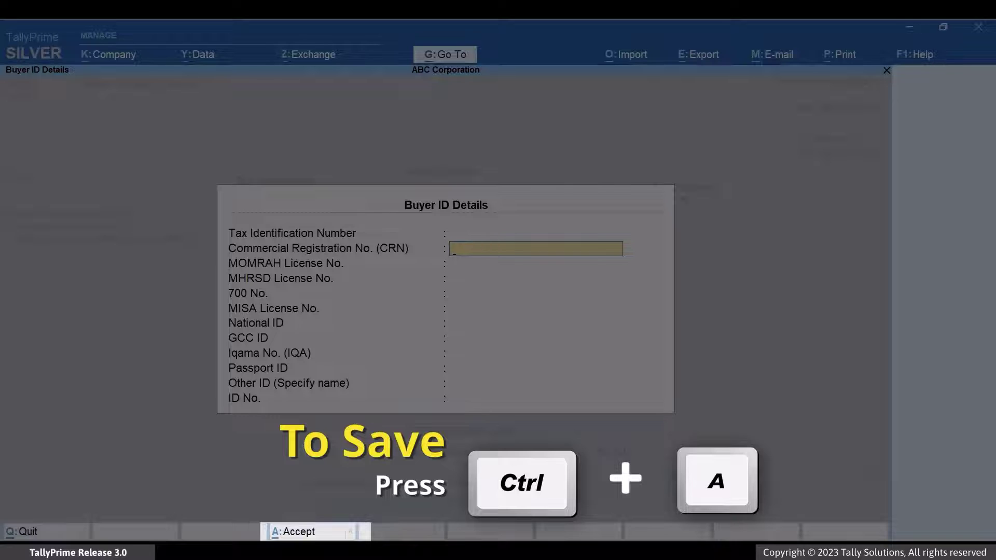
{"action": "key", "text": "ctrl+a"}
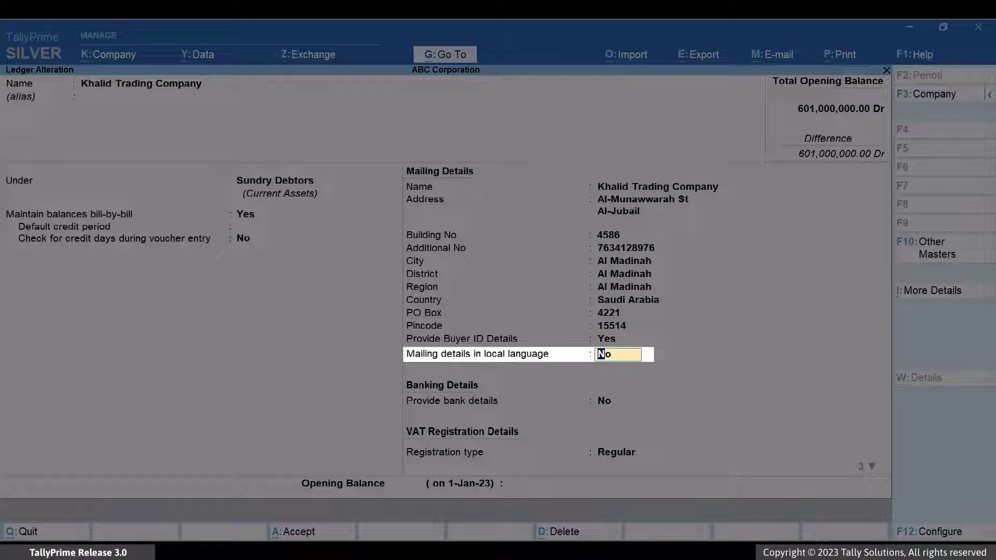
Turn on local-language mailing details and enter the Arabic company name and first address line.
{"action": "type", "text": "Yes"}
{"action": "key", "text": "Return"}
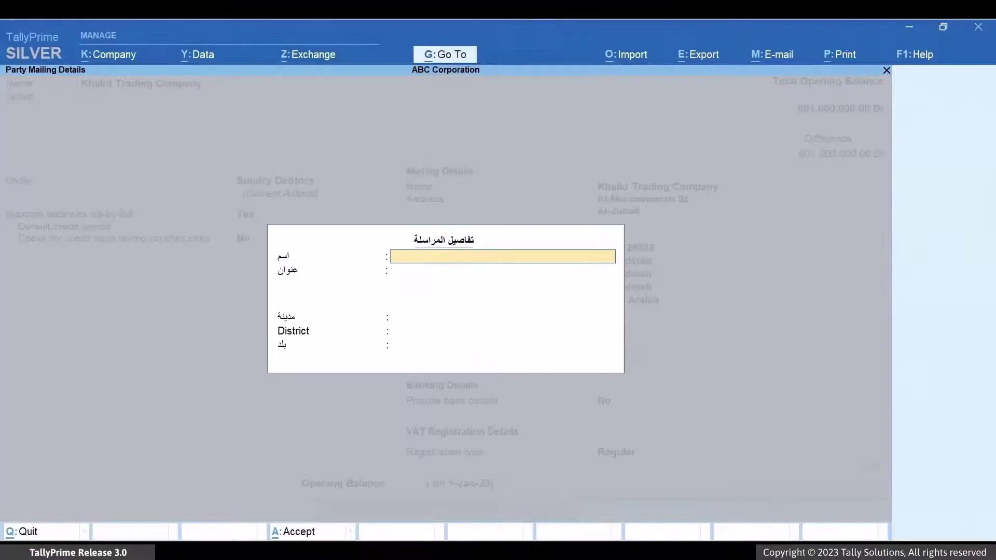
{"action": "type", "text": "خالد للتجارة العامة"}
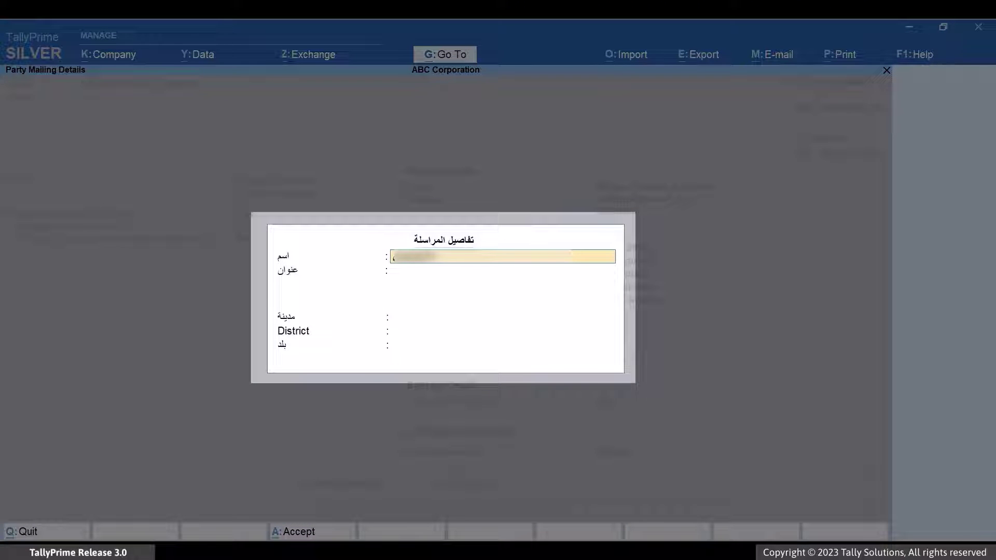
{"action": "key", "text": "Return"}
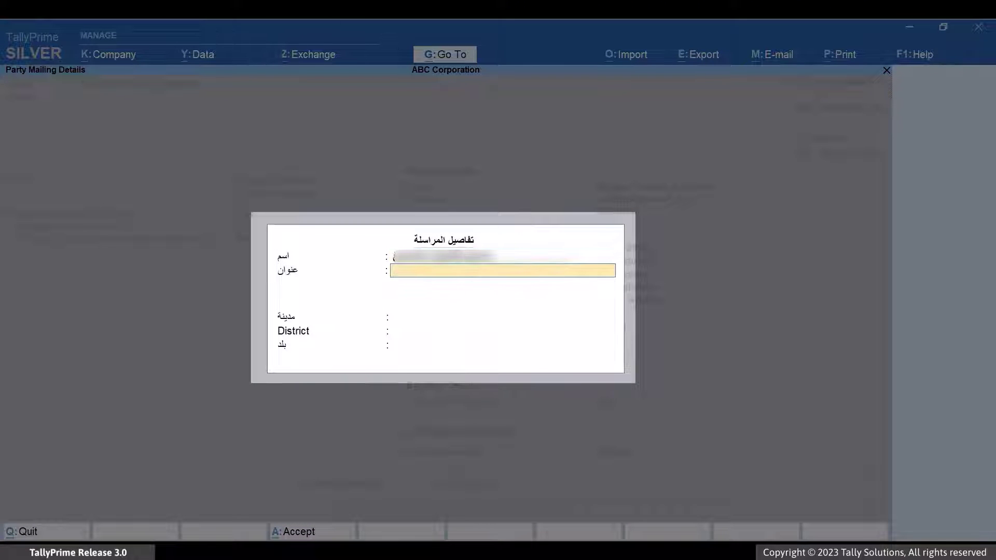
{"action": "type", "text": "شارع الملك فهد"}
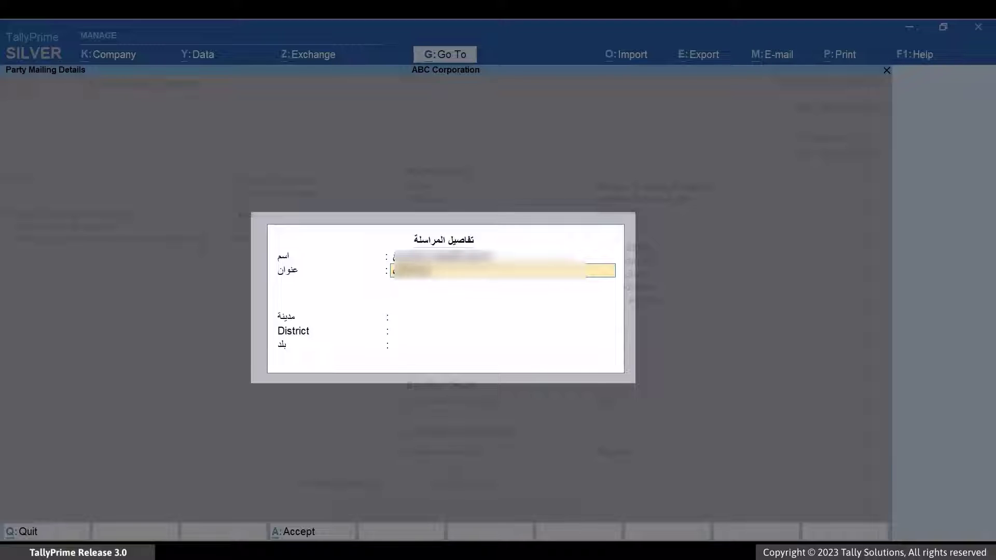
{"action": "key", "text": "Return"}
Add the second Arabic address line, city الرياض, district العليا and country السعودية.
{"action": "type", "text": "الرياض المملكة العربية السعودية"}
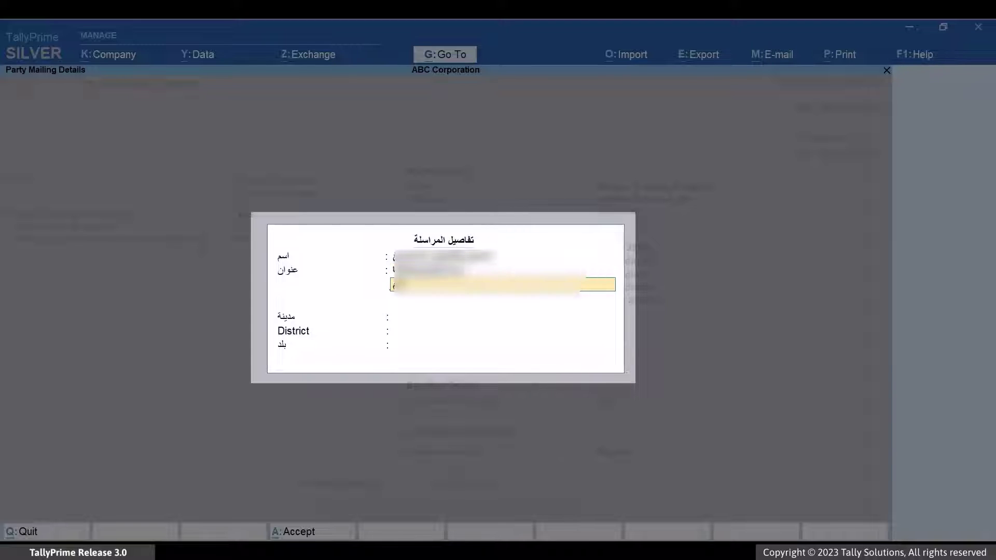
{"action": "key", "text": "Return"}
{"action": "key", "text": "Return"}
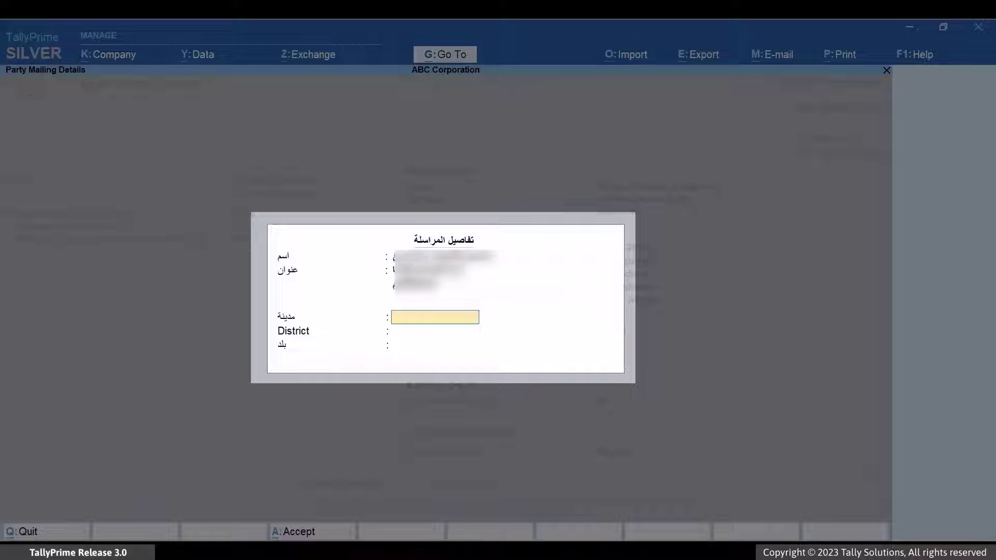
{"action": "type", "text": "الرياض"}
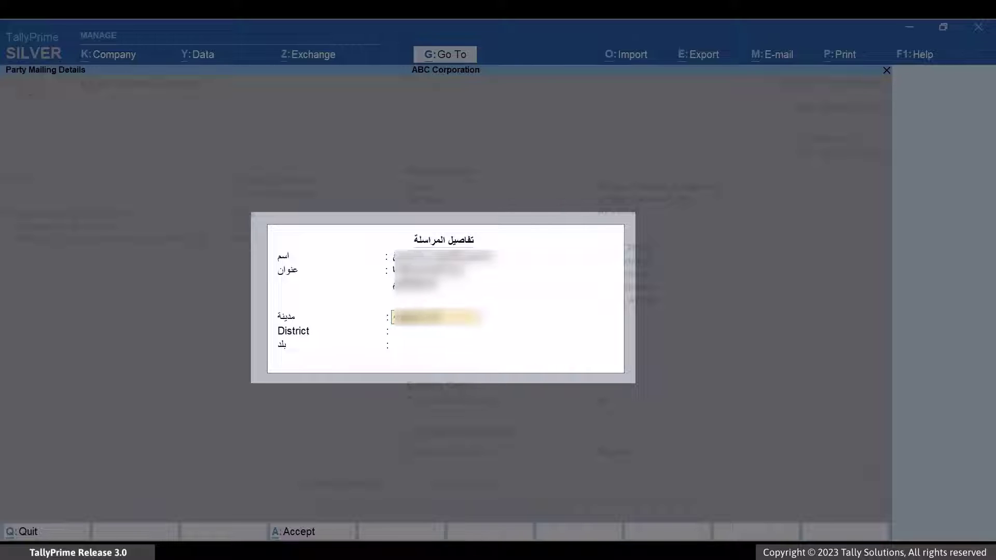
{"action": "key", "text": "Return"}
{"action": "type", "text": "العليا"}
{"action": "key", "text": "Return"}
{"action": "type", "text": "السعودية"}
{"action": "key", "text": "Return"}
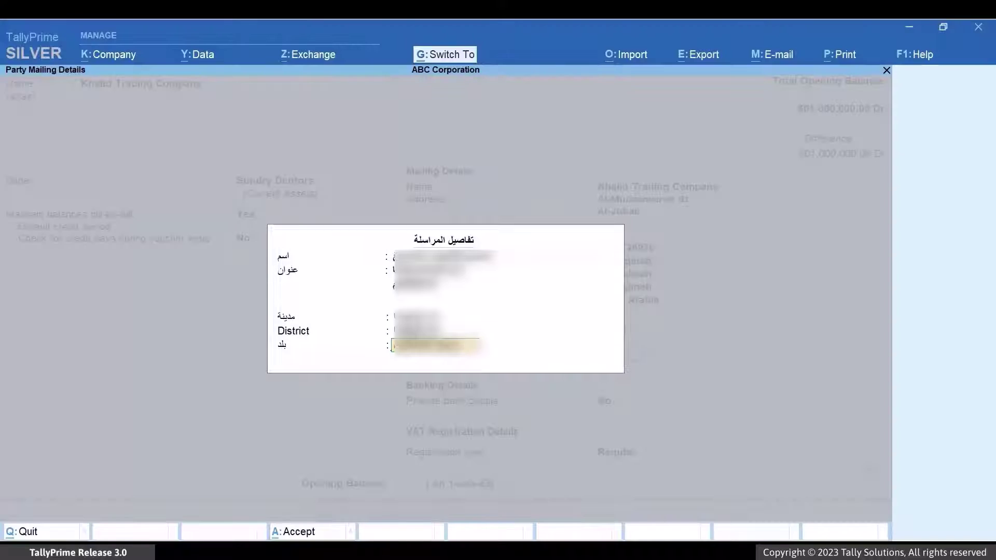
{"action": "key", "text": "Return"}
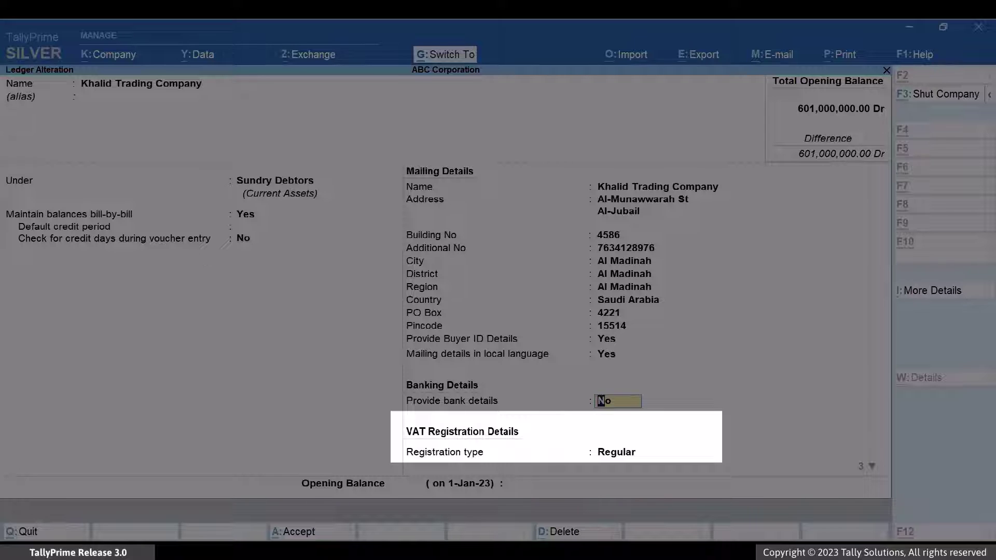
Enter the customer's VAT number and set its VRN type to Company Registration.
{"action": "key", "text": "Return"}
{"action": "key", "text": "Return"}
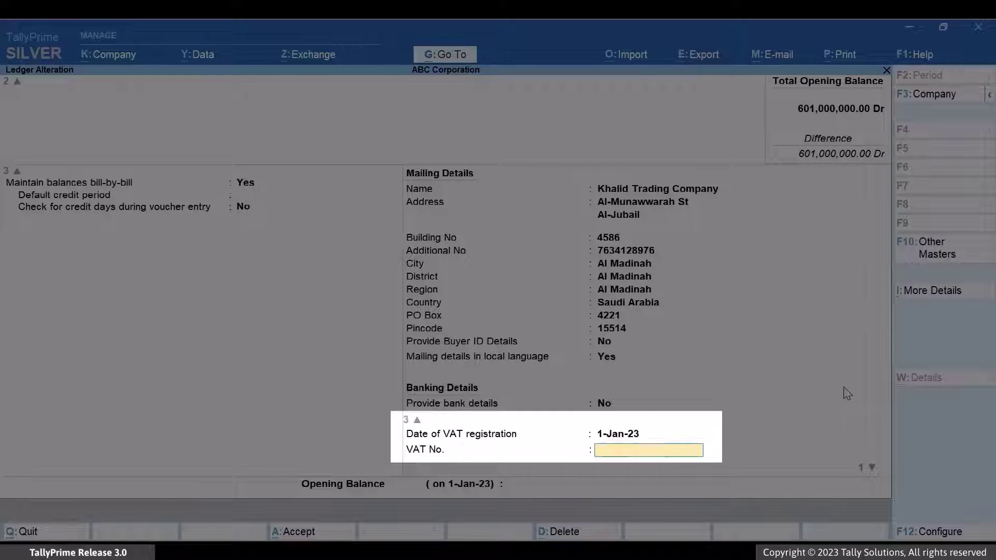
{"action": "type", "text": "300000000000003"}
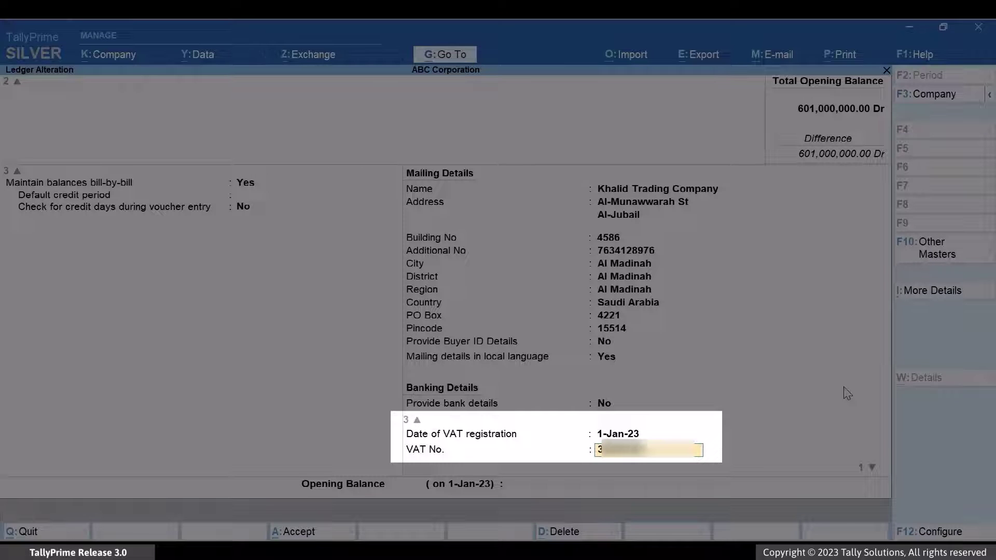
{"action": "key", "text": "Return"}
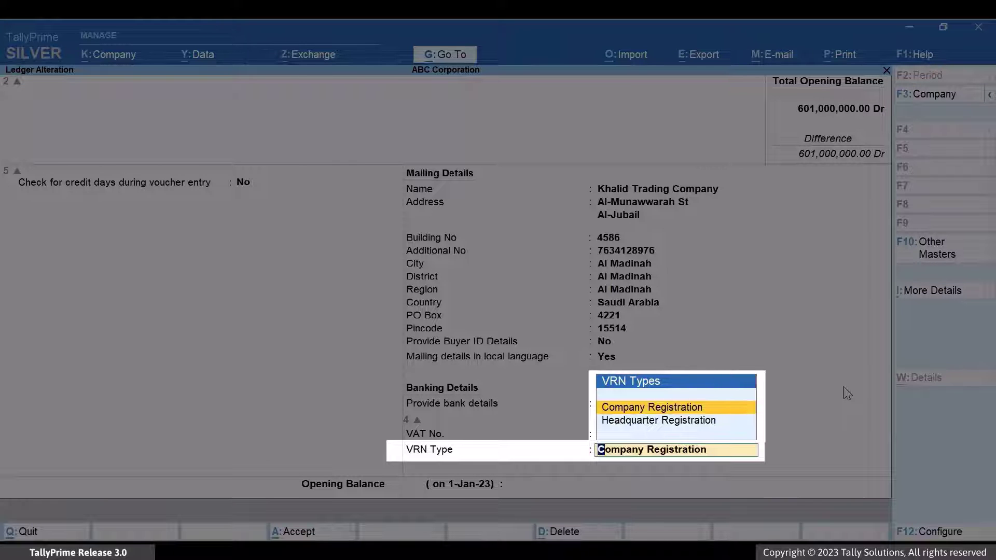
{"action": "key", "text": "Return"}
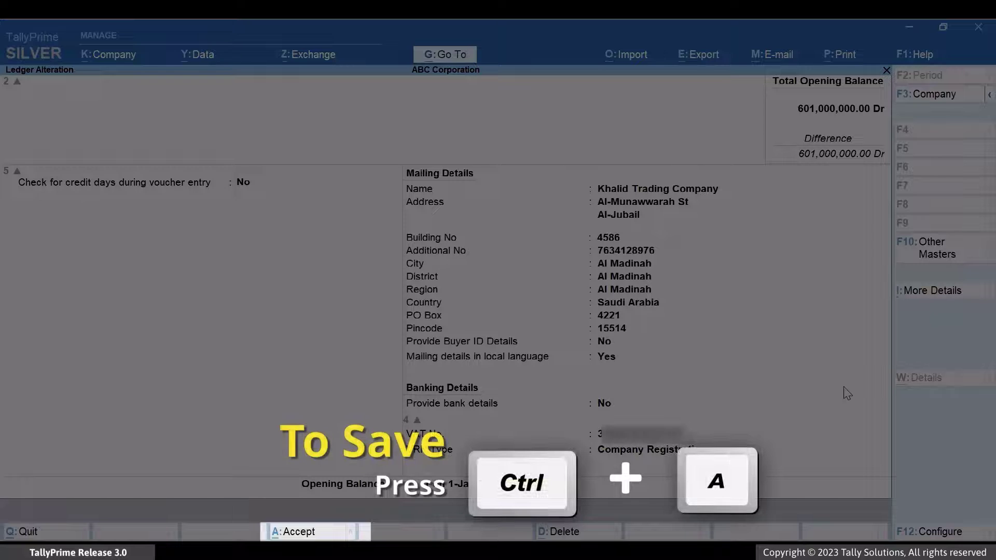
{"action": "key", "text": "ctrl"}
Save the Khalid Trading Company ledger, then pick 12" Pipes from the stock items to alter.
{"action": "key", "text": "ctrl+a"}
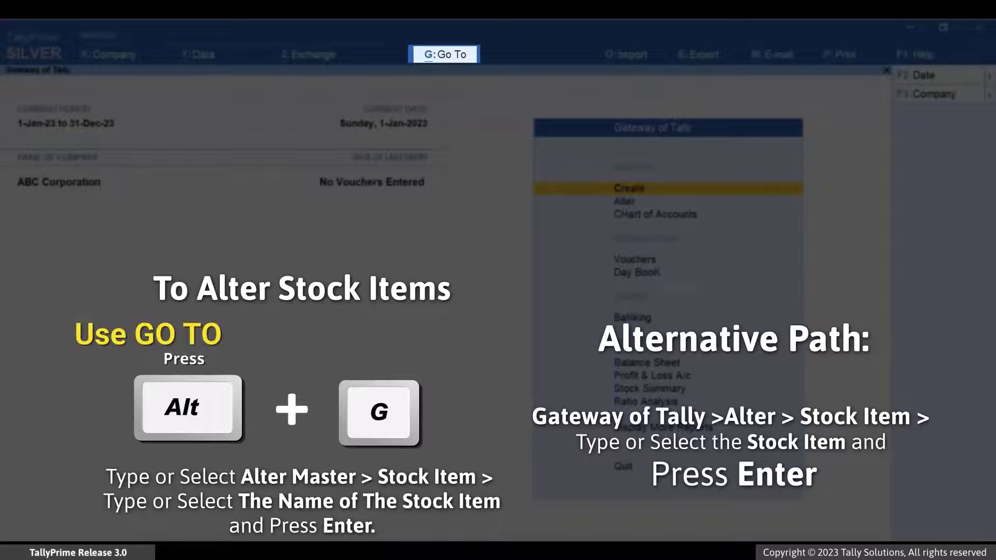
{"action": "key", "text": "alt+g"}
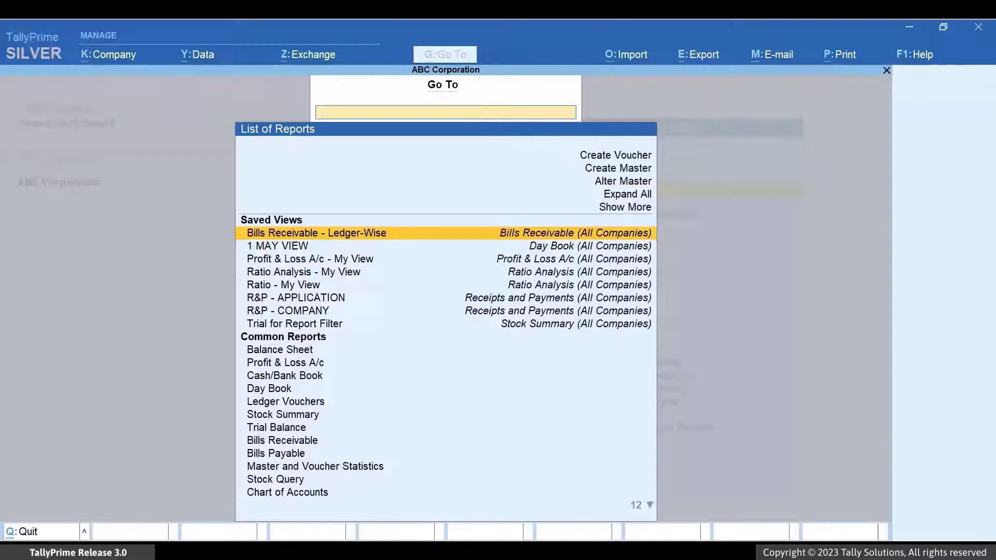
{"action": "key", "text": "Return"}
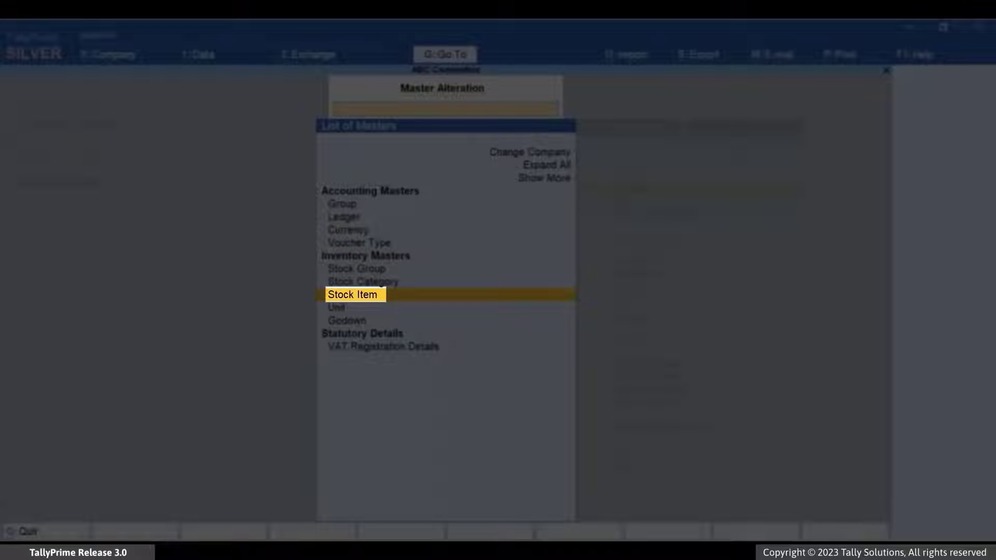
{"action": "key", "text": "Return"}
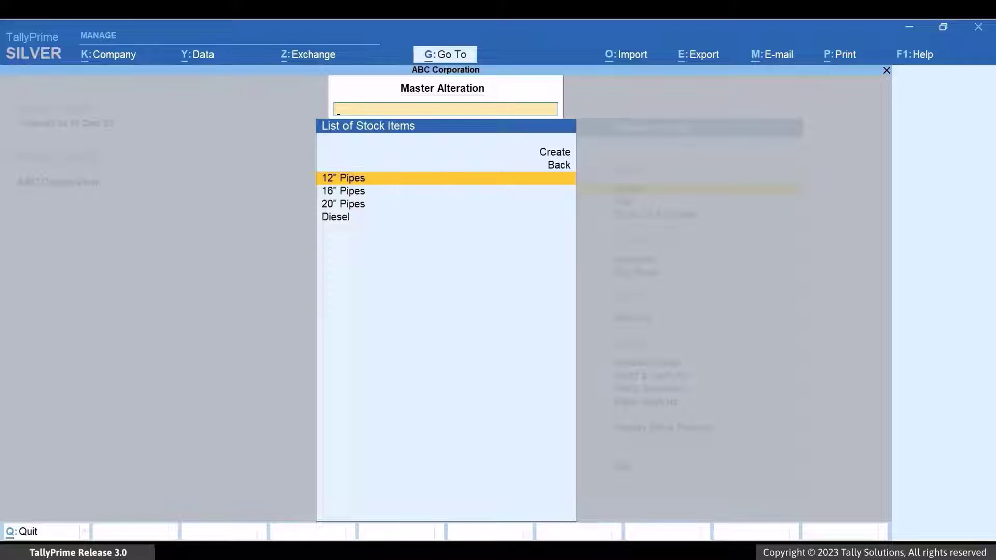
{"action": "key", "text": "Return"}
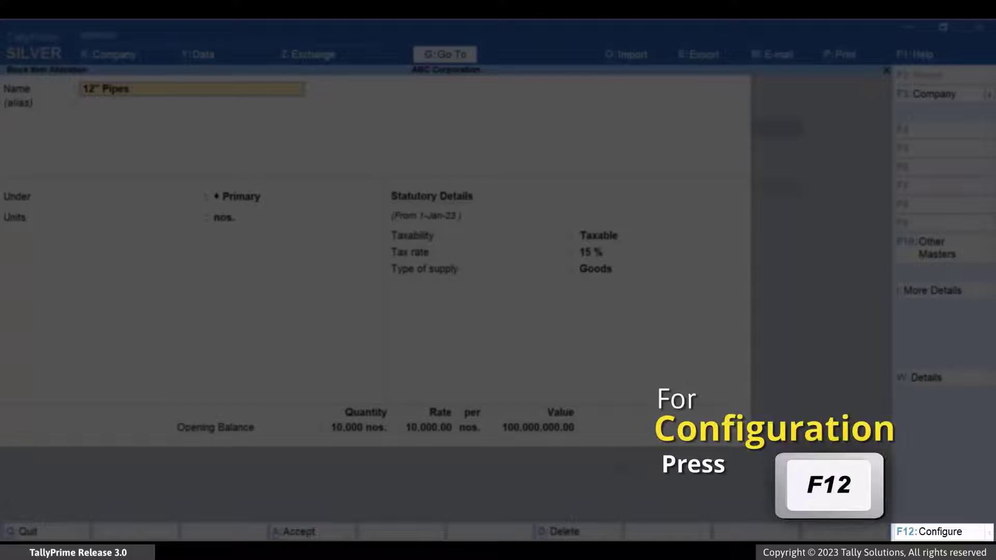
Set 'Provide language aliases for Name' to Yes in the stock item F12 configuration.
{"action": "key", "text": "F12"}
{"action": "key", "text": "Down"}
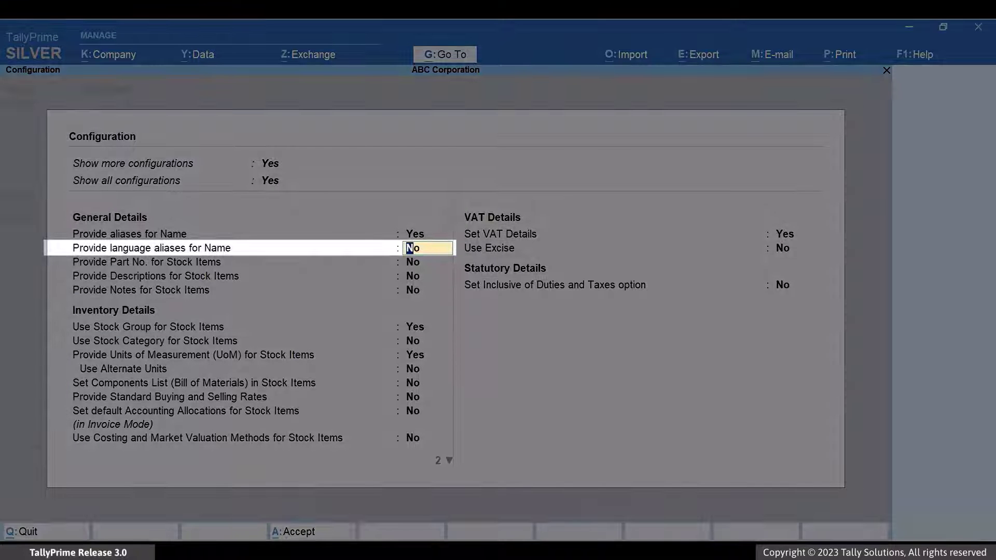
{"action": "type", "text": "y"}
{"action": "key", "text": "Return"}
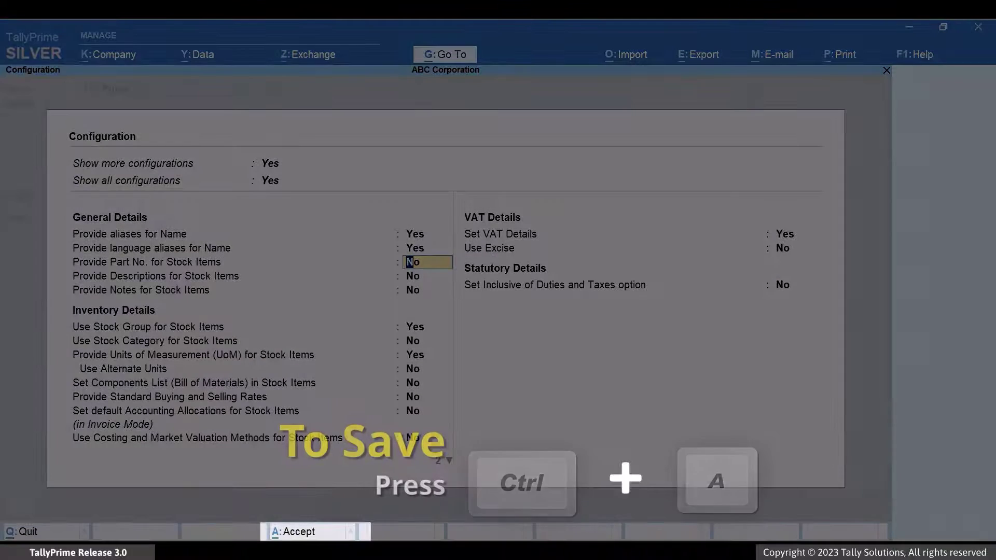
{"action": "key", "text": "ctrl"}
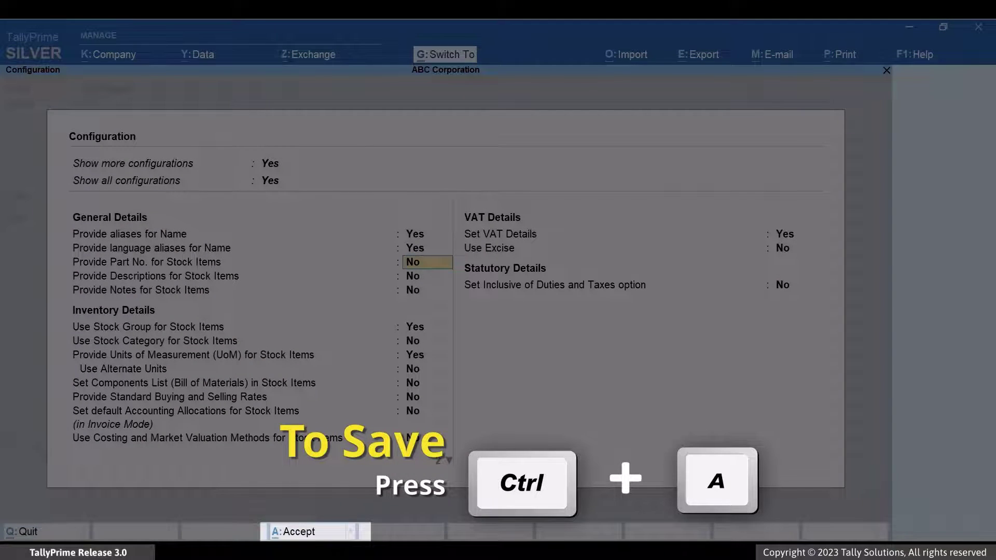
{"action": "key", "text": "ctrl+a"}
{"action": "key", "text": "Return"}
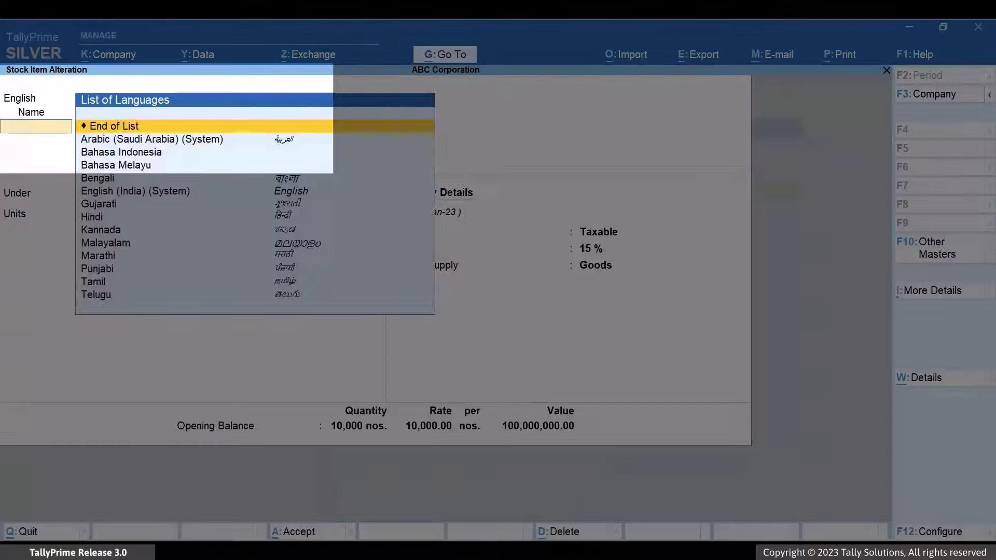
Add an Arabic (Saudi Arabia) name alias and mark the item Exempt from 1-Apr-23.
{"action": "key", "text": "Down"}
{"action": "key", "text": "Return"}
{"action": "type", "text": "12\" Pipes"}
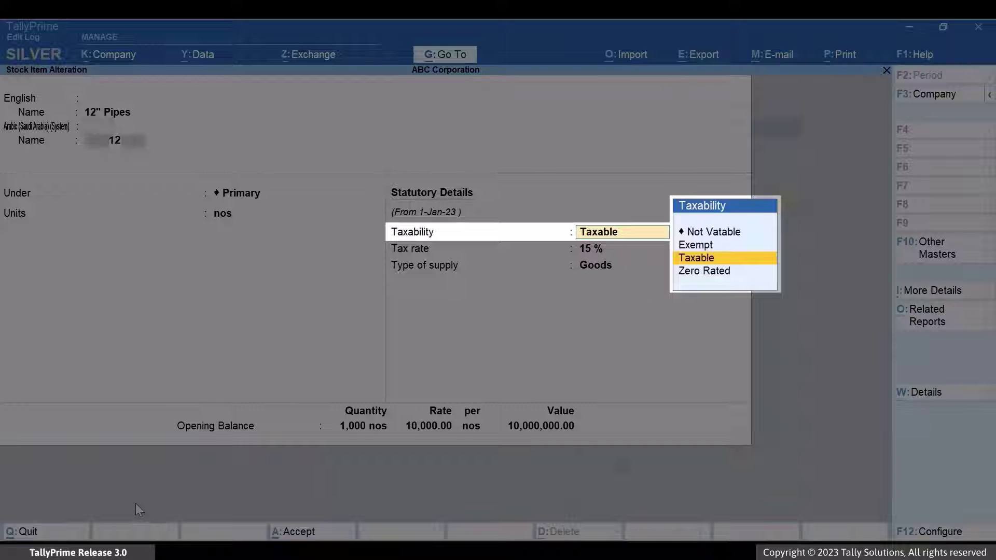
{"action": "key", "text": "Up"}
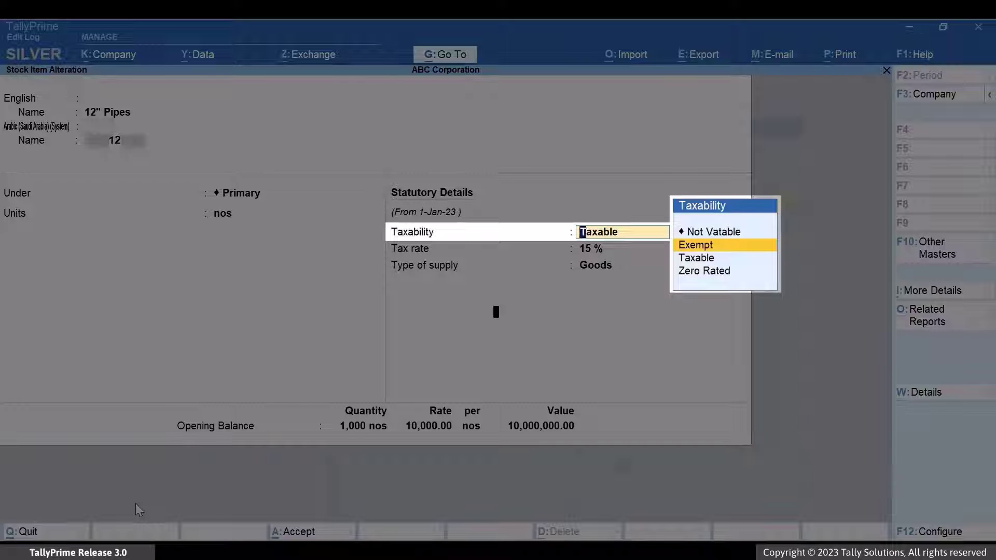
{"action": "key", "text": "Return"}
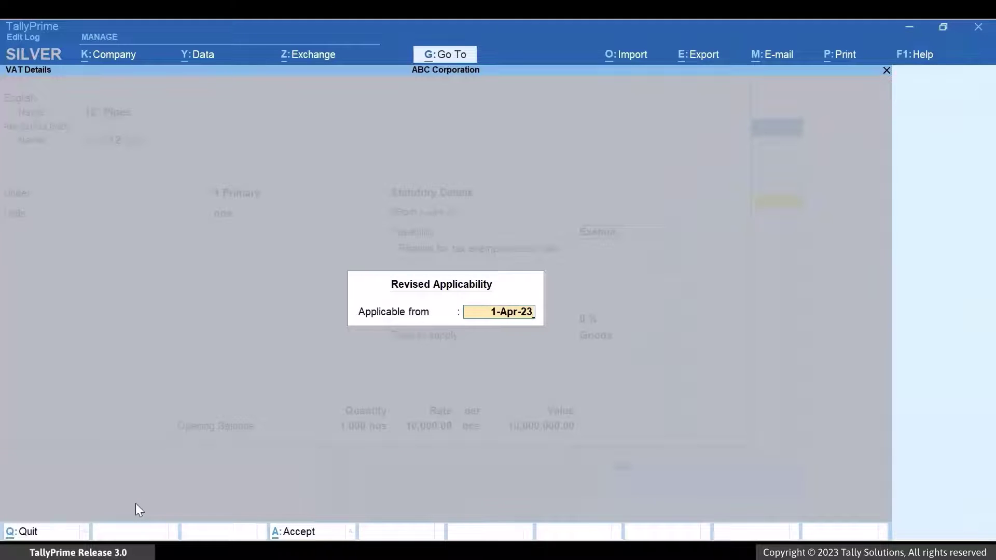
{"action": "key", "text": "Return"}
{"action": "key", "text": "Down"}
{"action": "key", "text": "Down"}
{"action": "key", "text": "Up"}
{"action": "key", "text": "Up"}
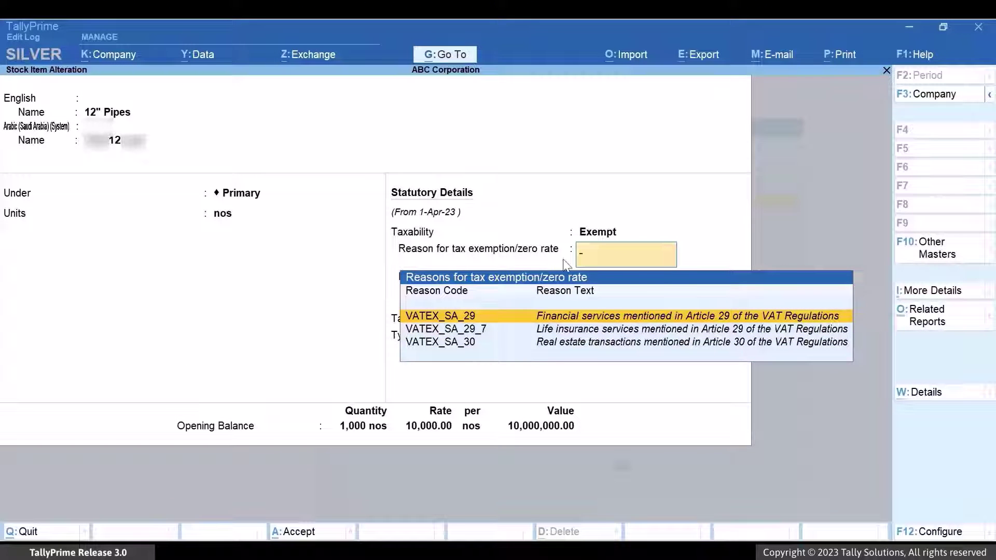
Change the item's taxability to Zero Rated, then to Taxable at 15 %.
{"action": "left_click", "coordinate": [606, 233]}
{"action": "key", "text": "Down"}
{"action": "key", "text": "Down"}
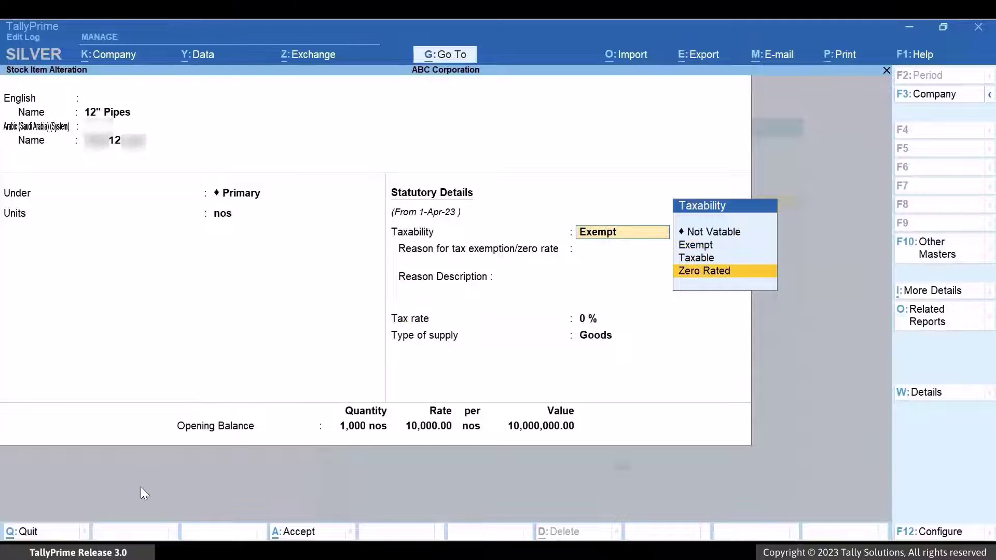
{"action": "key", "text": "Return"}
{"action": "key", "text": "Down"}
{"action": "key", "text": "Down"}
{"action": "key", "text": "Down"}
{"action": "key", "text": "Down"}
{"action": "key", "text": "Down"}
{"action": "key", "text": "Down"}
{"action": "key", "text": "Down"}
{"action": "key", "text": "Down"}
{"action": "key", "text": "Down"}
{"action": "key", "text": "Down"}
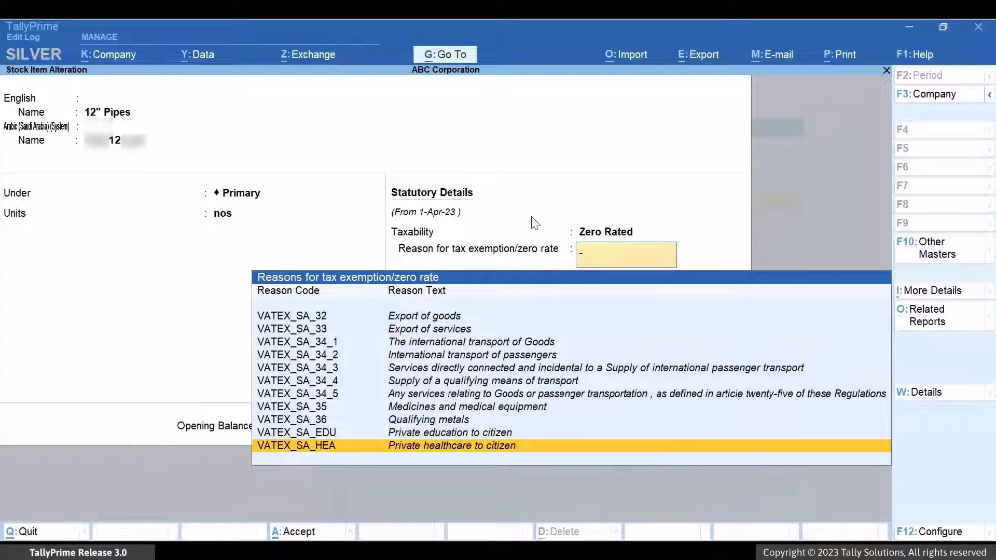
{"action": "left_click", "coordinate": [619, 234]}
{"action": "key", "text": "Up"}
{"action": "key", "text": "Return"}
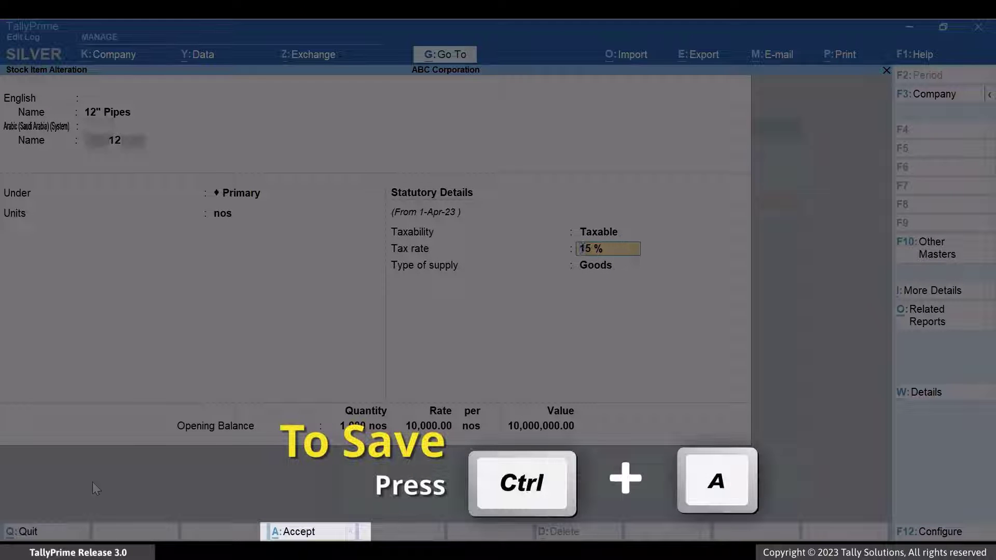
{"action": "key", "text": "ctrl"}
Save the 12" Pipes stock item, then begin a new sales voucher, SALES6, via Create Voucher.
{"action": "key", "text": "ctrl+a"}
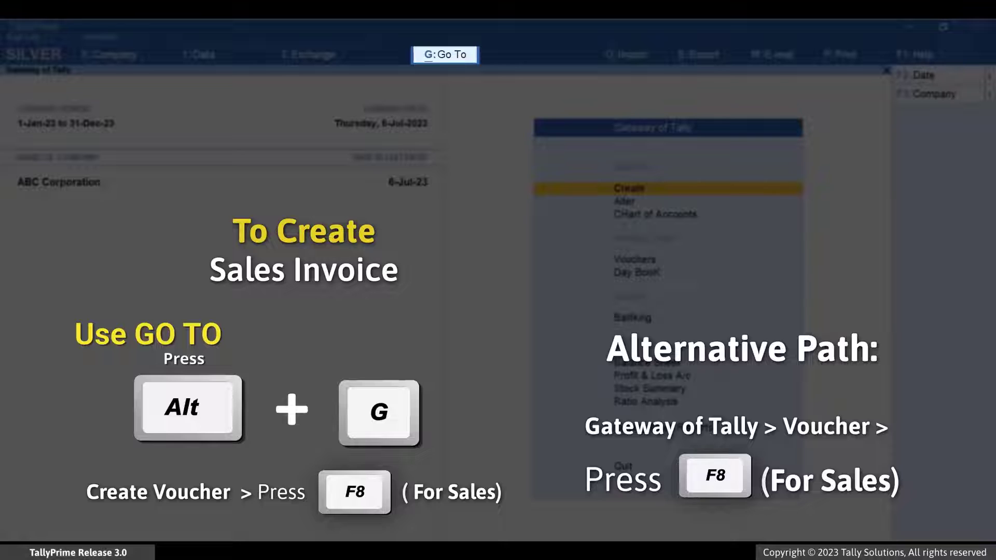
{"action": "key", "text": "alt+g"}
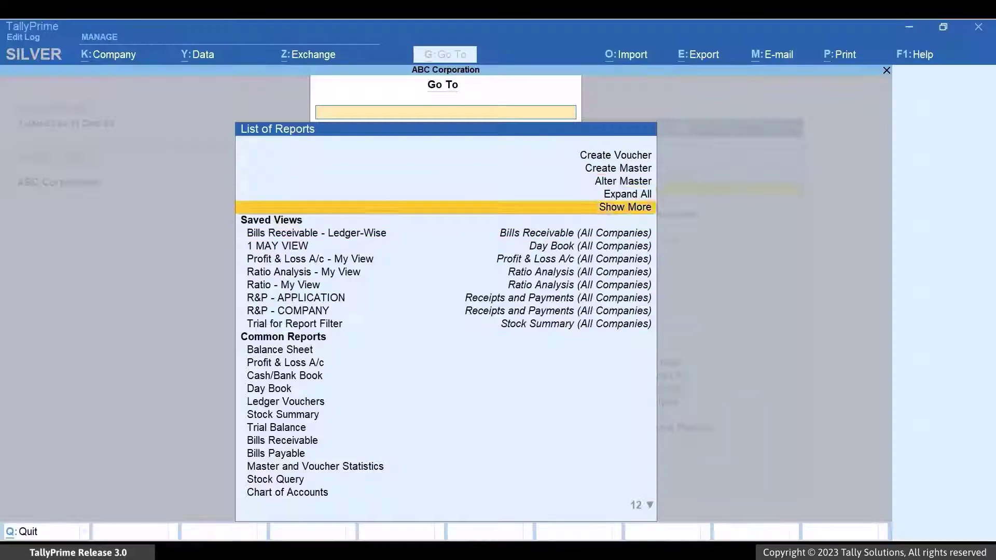
{"action": "key", "text": "Up"}
{"action": "key", "text": "Up"}
{"action": "key", "text": "Up"}
{"action": "key", "text": "Up"}
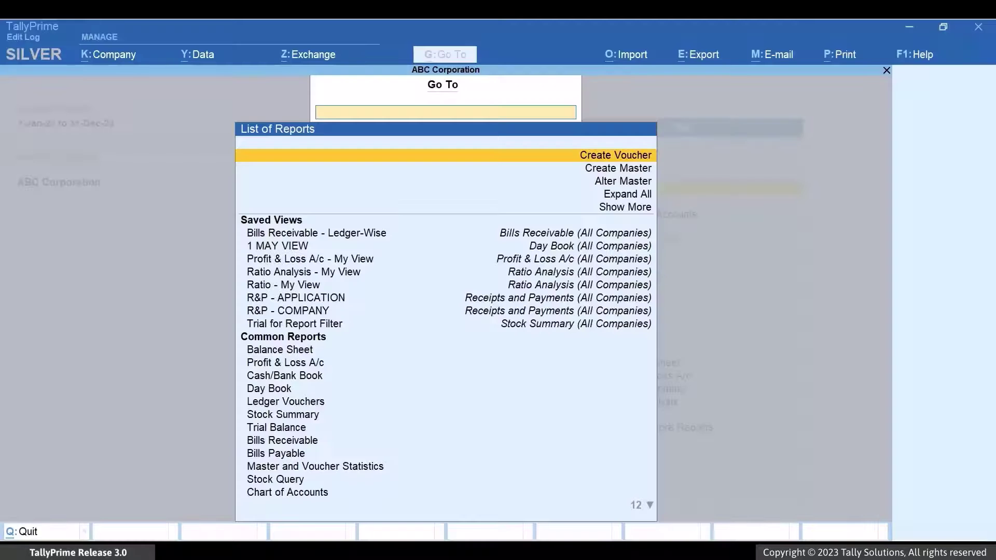
{"action": "key", "text": "Return"}
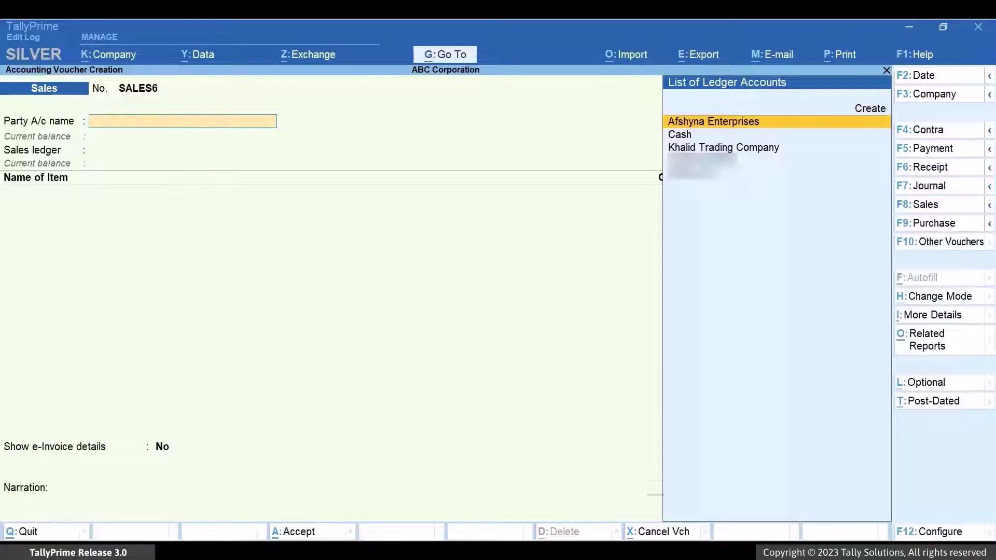
Choose Khalid Trading Company as the party on SALES6 and accept its party details.
{"action": "key", "text": "Down"}
{"action": "key", "text": "Down"}
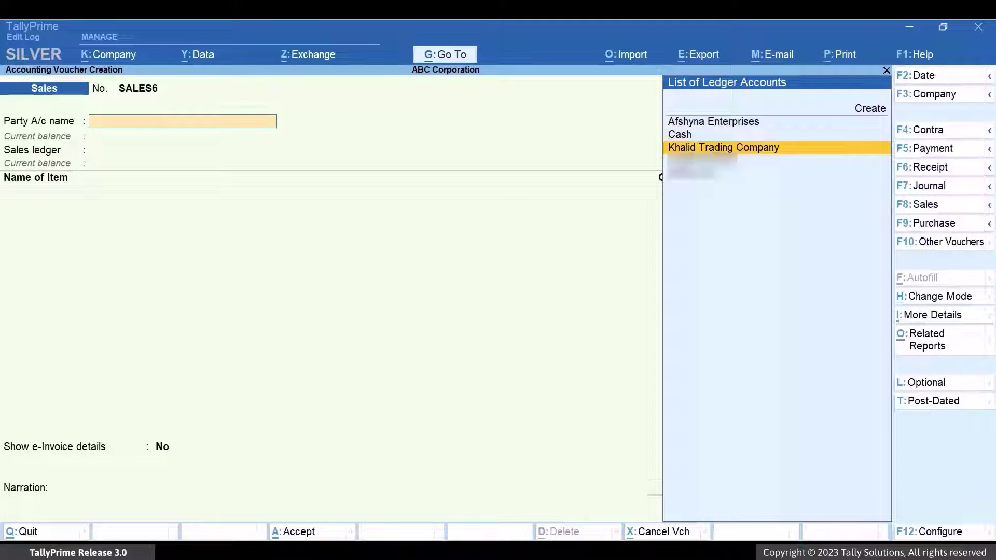
{"action": "key", "text": "Return"}
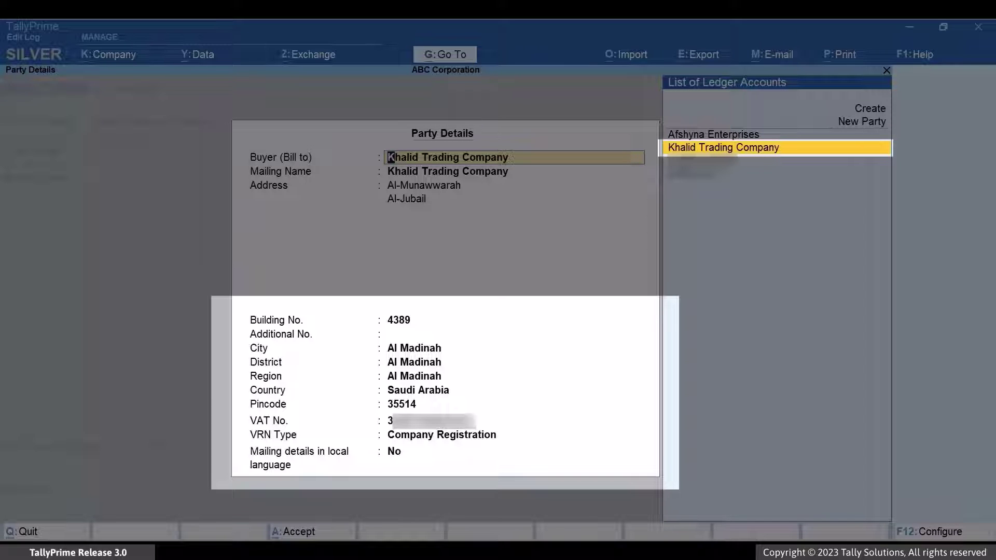
{"action": "key", "text": "ctrl"}
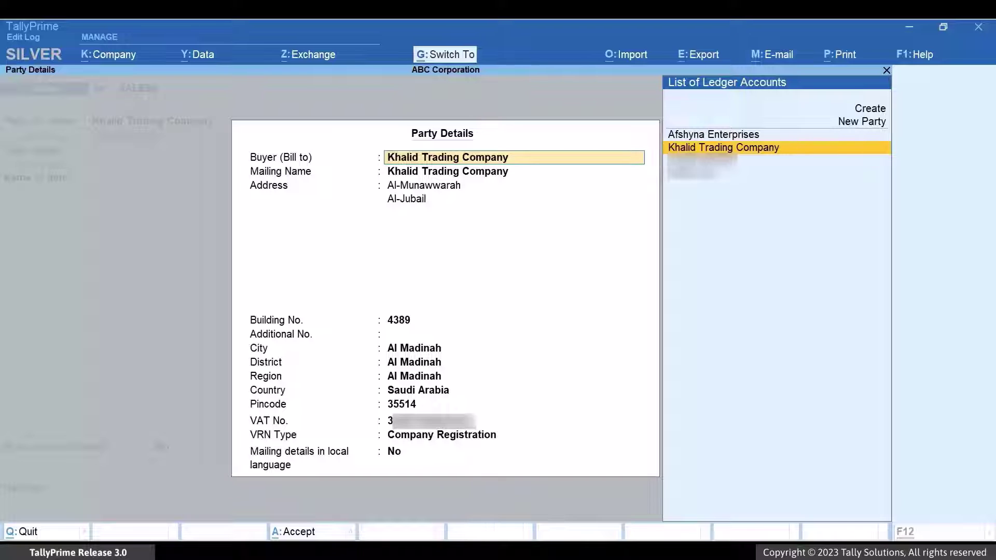
{"action": "key", "text": "ctrl+a"}
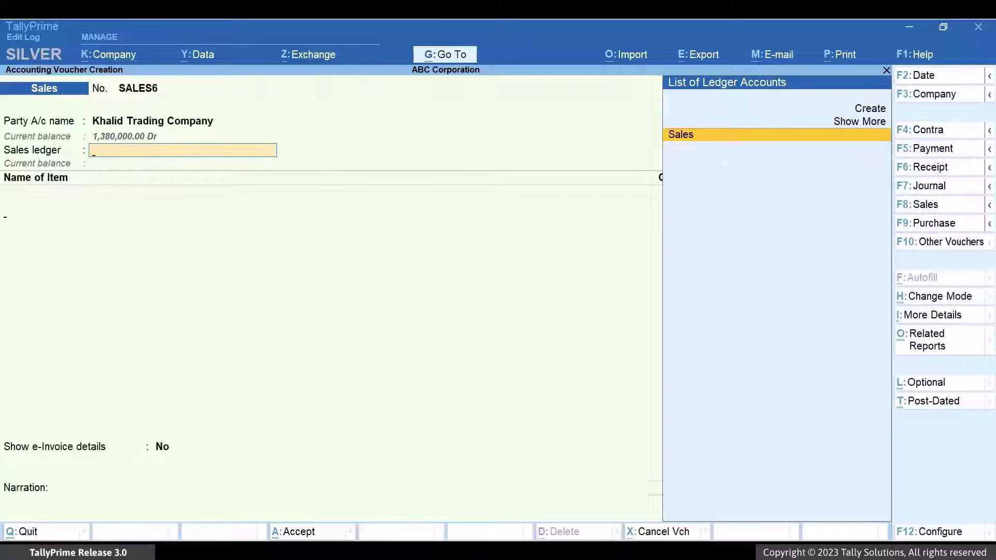
Select the Sales ledger and add 100 nos of 12" Pipes.
{"action": "key", "text": "Return"}
{"action": "type", "text": "12"}
{"action": "key", "text": "Return"}
{"action": "type", "text": "100"}
{"action": "key", "text": "Return"}
{"action": "key", "text": "Return"}
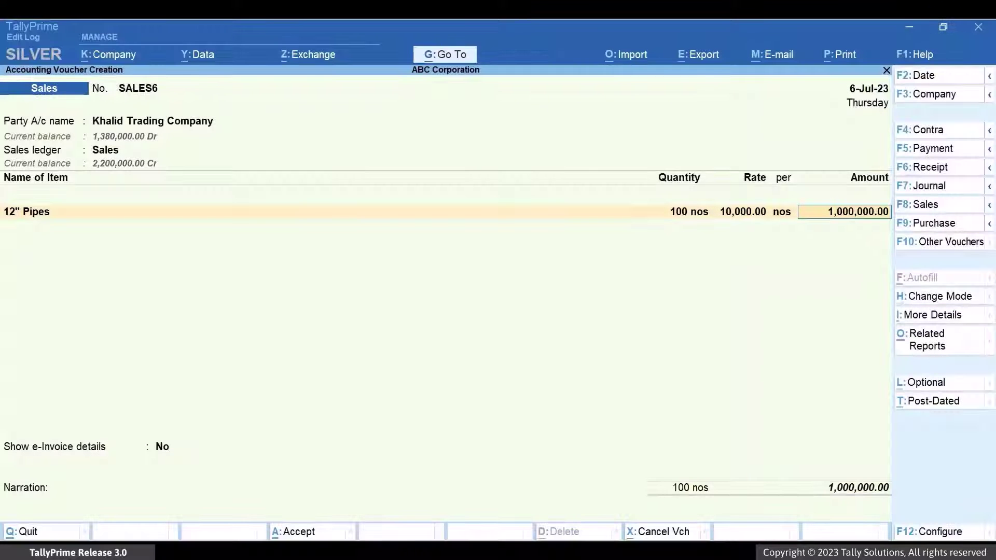
{"action": "key", "text": "Return"}
Add 100 nos each of 16" and 20" Pipes, then the VAT ledger at 900,000.00.
{"action": "type", "text": "16"}
{"action": "key", "text": "Return"}
{"action": "type", "text": "100"}
{"action": "key", "text": "Return"}
{"action": "key", "text": "Return"}
{"action": "key", "text": "Return"}
{"action": "type", "text": "20"}
{"action": "key", "text": "Return"}
{"action": "type", "text": "100"}
{"action": "key", "text": "Return"}
{"action": "key", "text": "Return"}
{"action": "key", "text": "Return"}
{"action": "key", "text": "Return"}
{"action": "key", "text": "Return"}
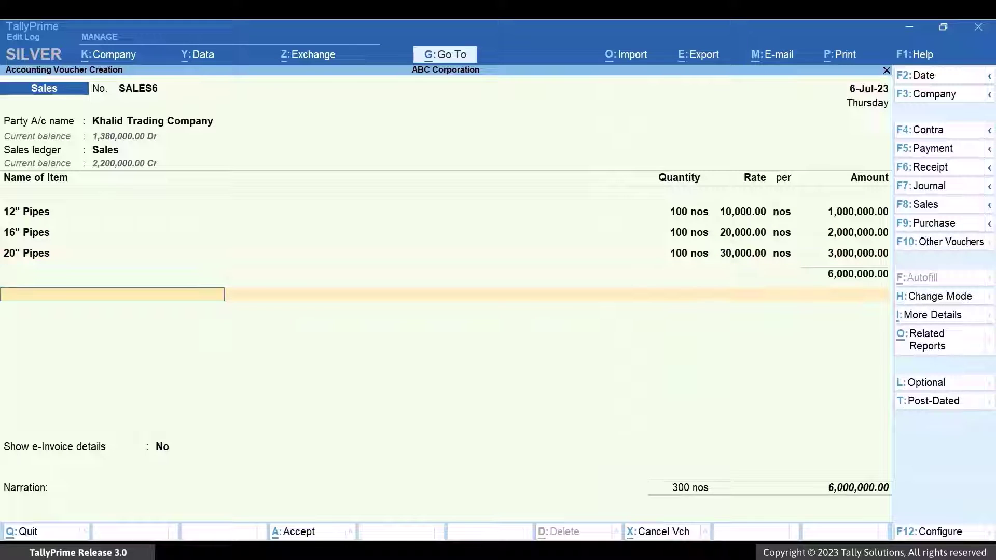
{"action": "type", "text": "Vat"}
{"action": "key", "text": "Return"}
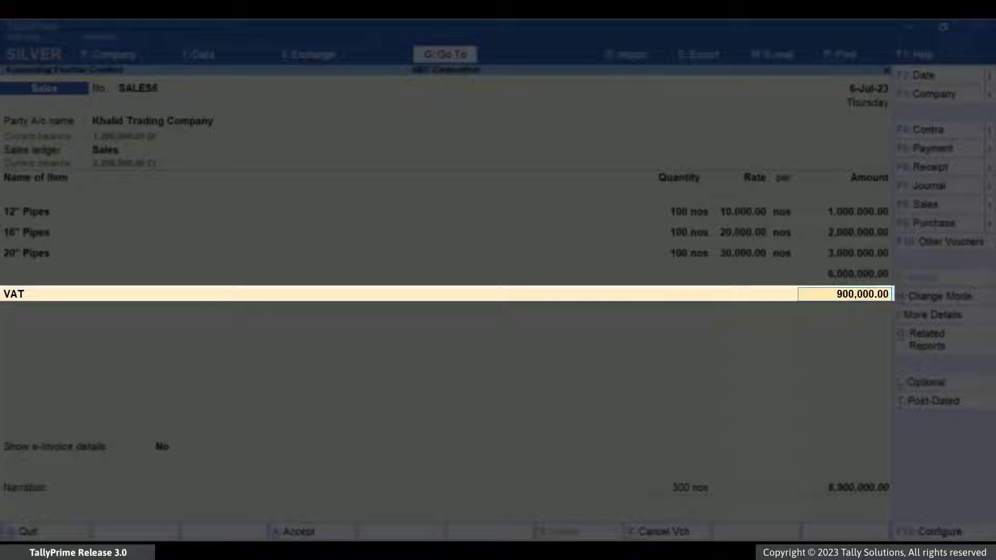
{"action": "key", "text": "Return"}
{"action": "key", "text": "Return"}
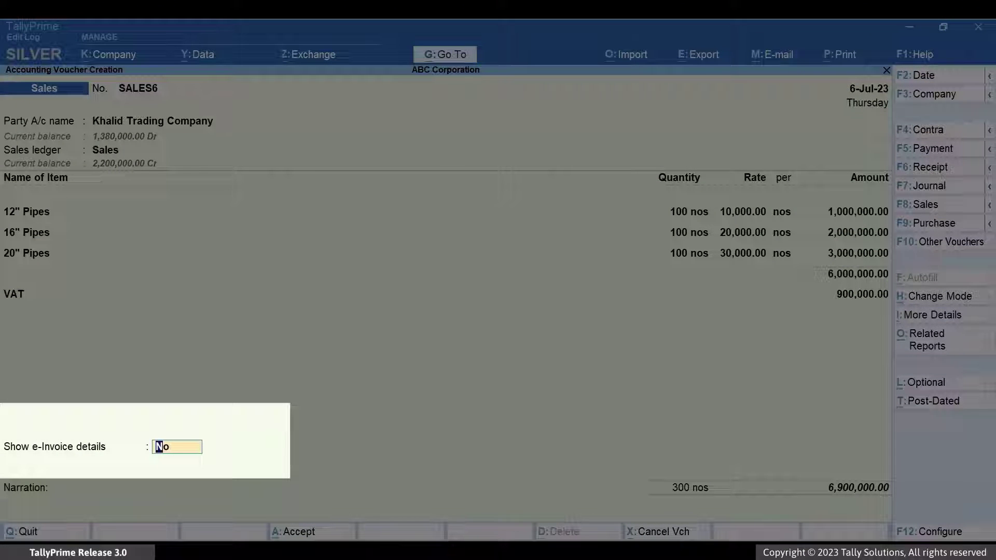
Set Show e-Invoice details to Yes, accept them, and create New Ref SALES6 for 6,900,000.00 Dr.
{"action": "type", "text": "yes"}
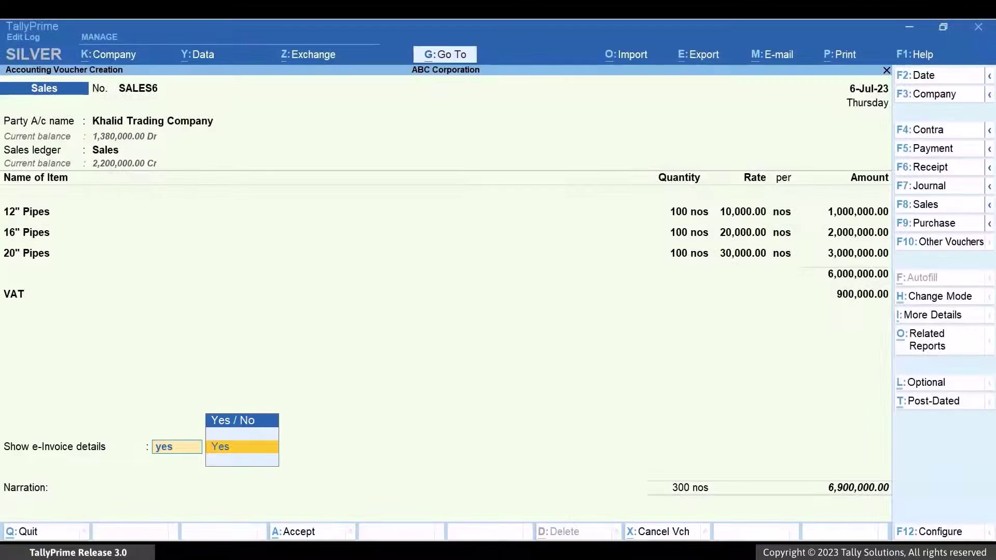
{"action": "key", "text": "Return"}
{"action": "key", "text": "Return"}
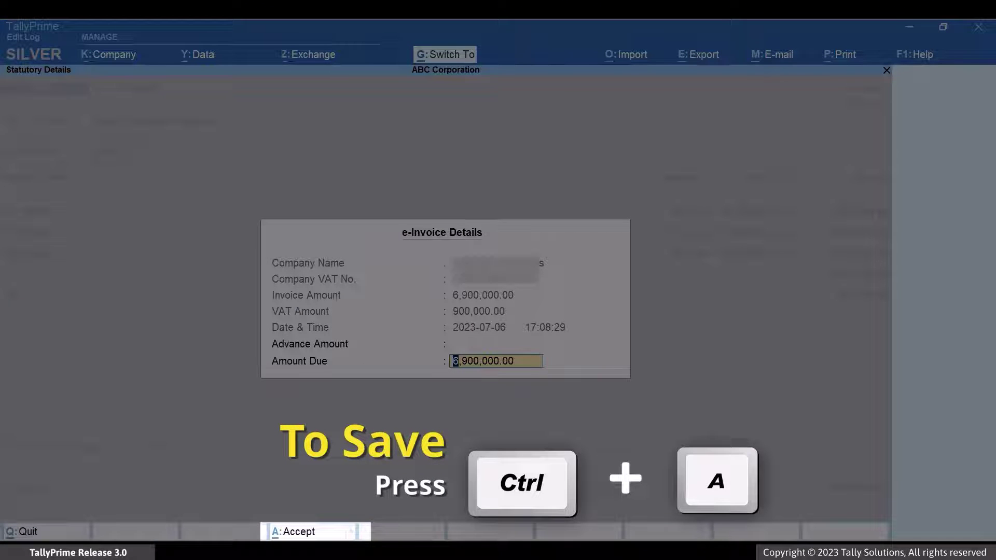
{"action": "key", "text": "ctrl+a"}
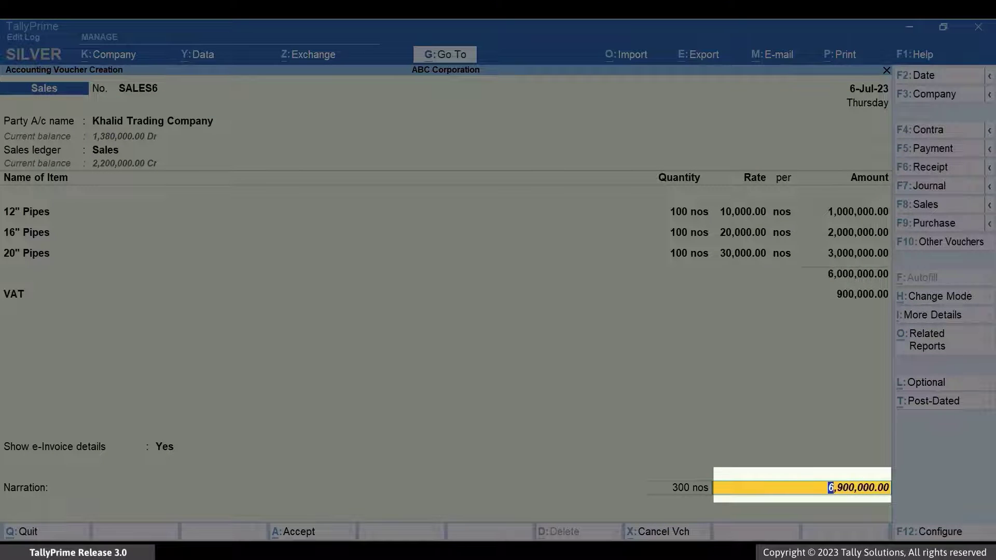
{"action": "key", "text": "Return"}
{"action": "key", "text": "Return"}
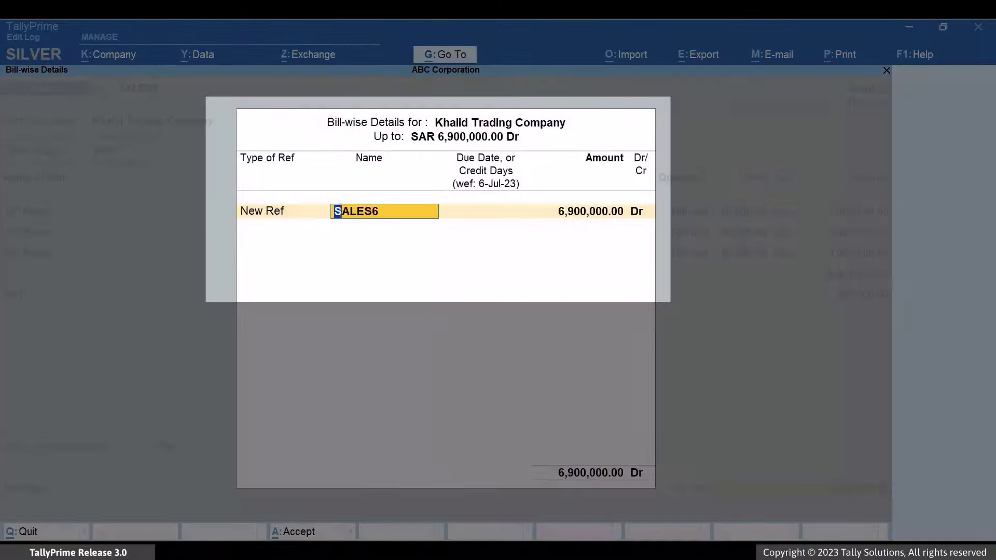
{"action": "key", "text": "Return"}
{"action": "key", "text": "Return"}
{"action": "key", "text": "Return"}
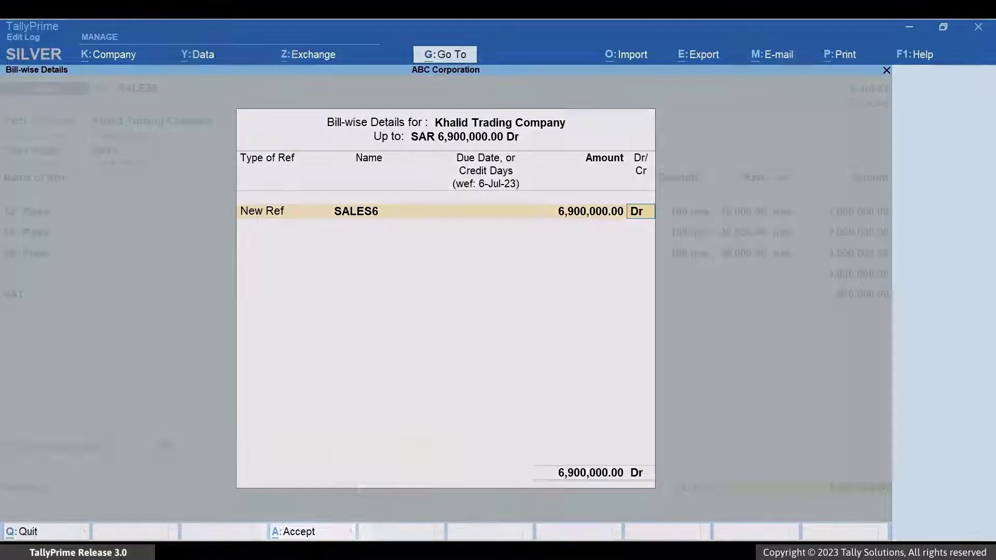
Add the narration 'This is a B2B invoice.', save SALES6 and generate its e-invoice.
{"action": "key", "text": "ctrl+a"}
{"action": "type", "text": "This is a B2B invoice."}
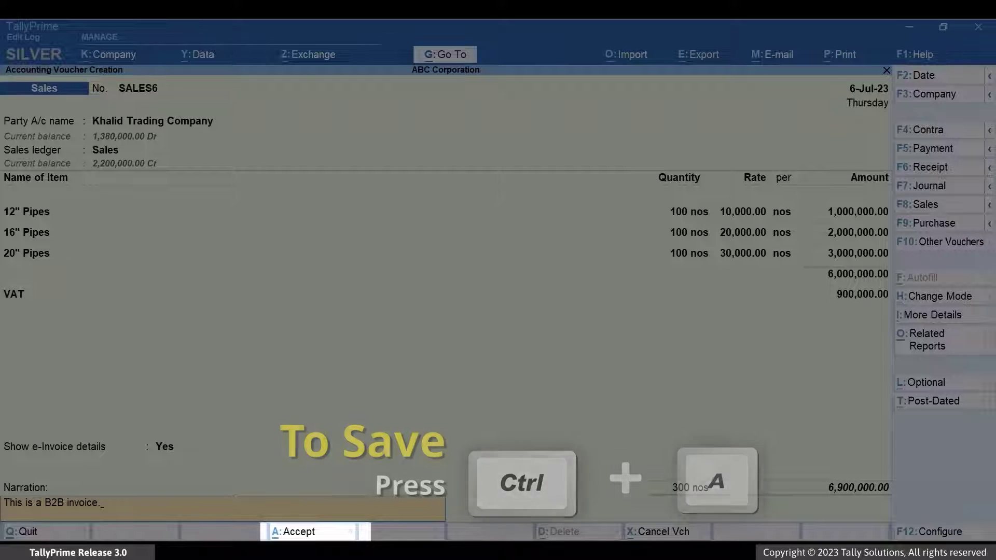
{"action": "key", "text": "ctrl+a"}
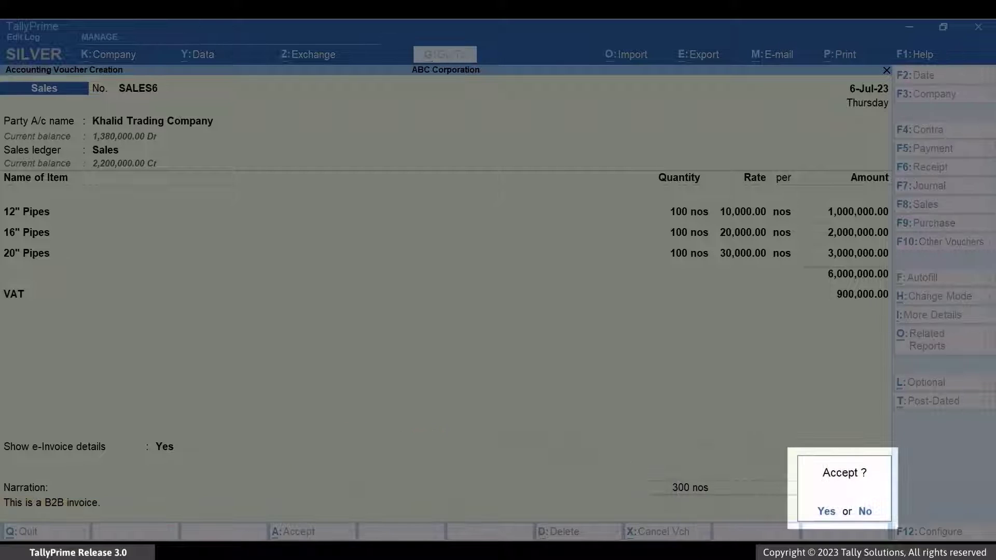
{"action": "key", "text": "Return"}
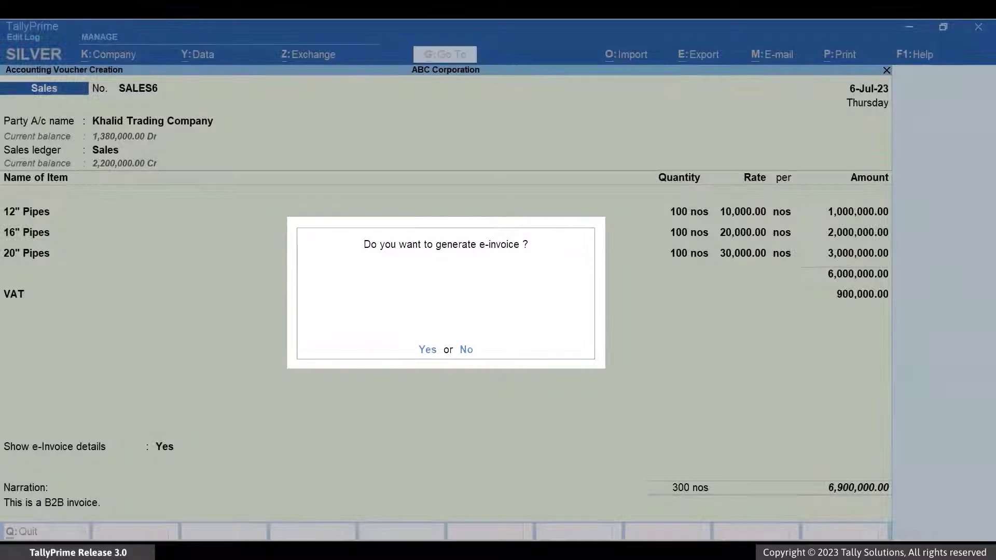
{"action": "key", "text": "Return"}
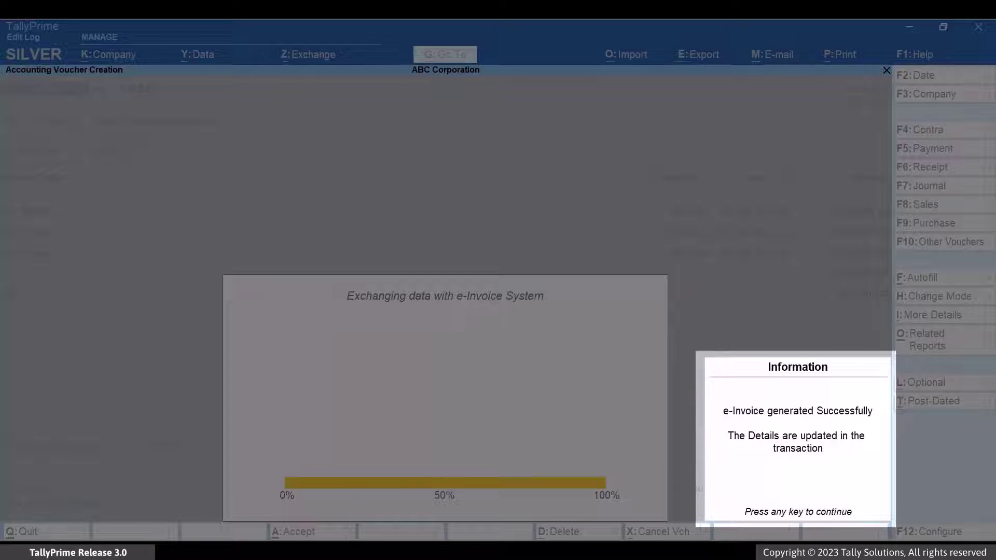
{"action": "key", "text": "Return"}
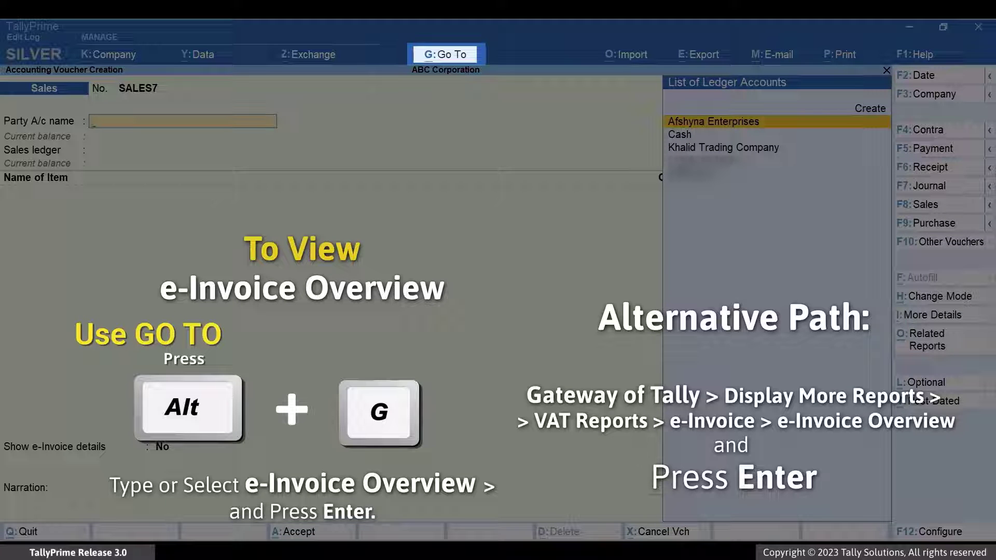
In the e-Invoice Overview's generated invoices list, display voucher SALES6 with its e-invoice details.
{"action": "key", "text": "alt+g"}
{"action": "type", "text": "E-Invoi"}
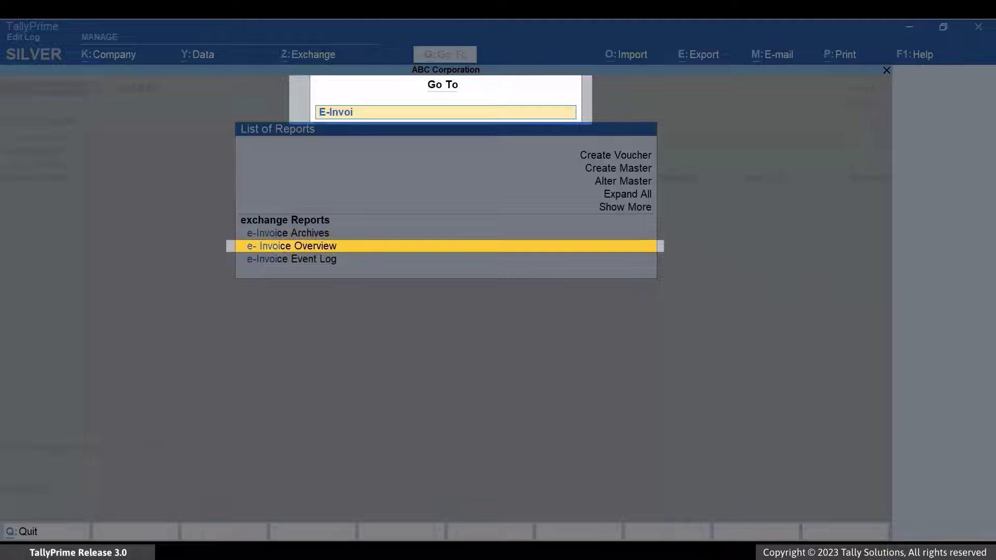
{"action": "key", "text": "Return"}
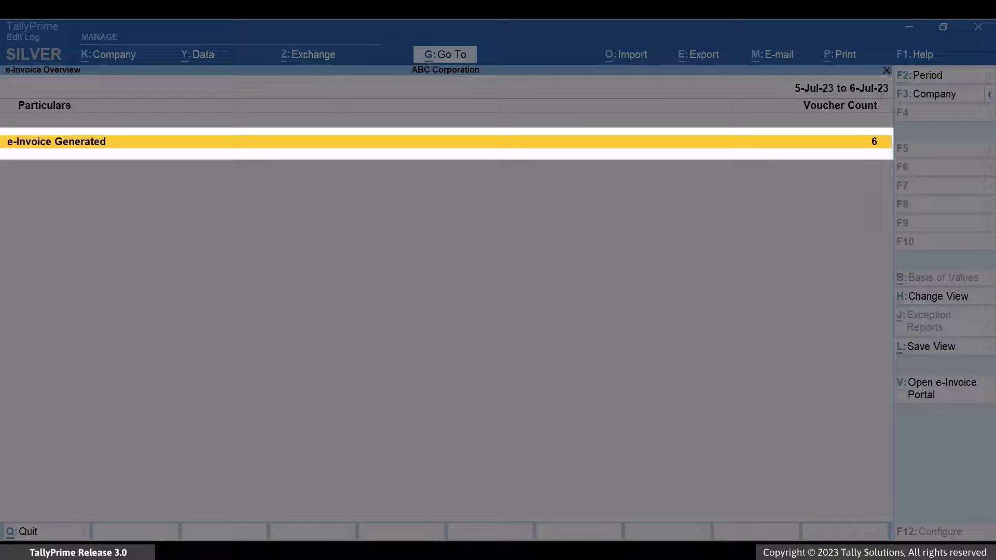
{"action": "key", "text": "Return"}
{"action": "key", "text": "Down"}
{"action": "key", "text": "End"}
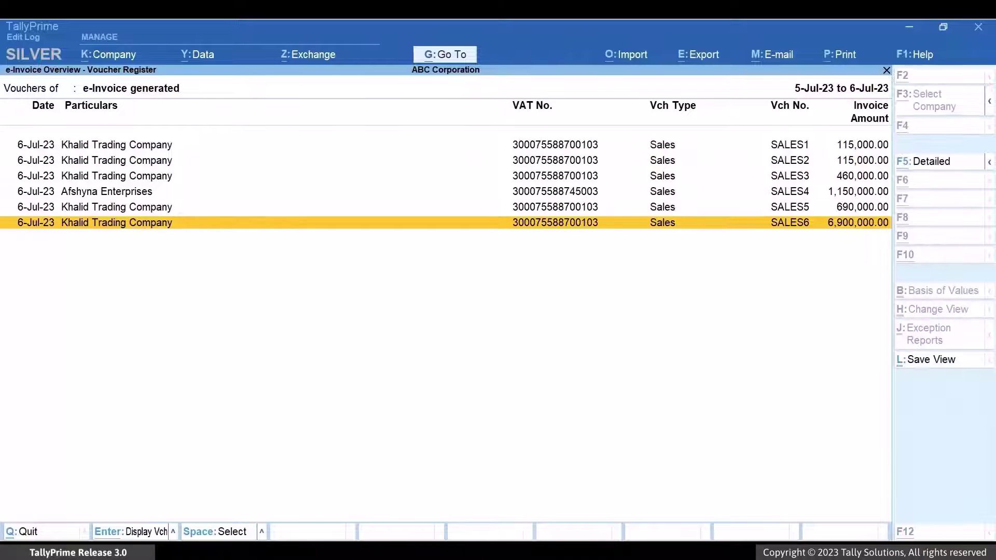
{"action": "key", "text": "Return"}
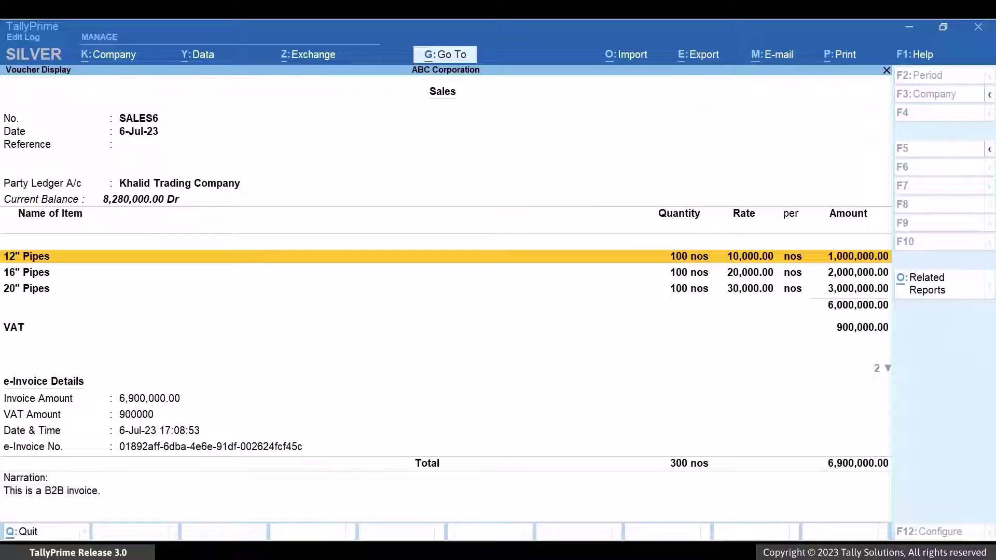
{"action": "key", "text": "ctrl"}
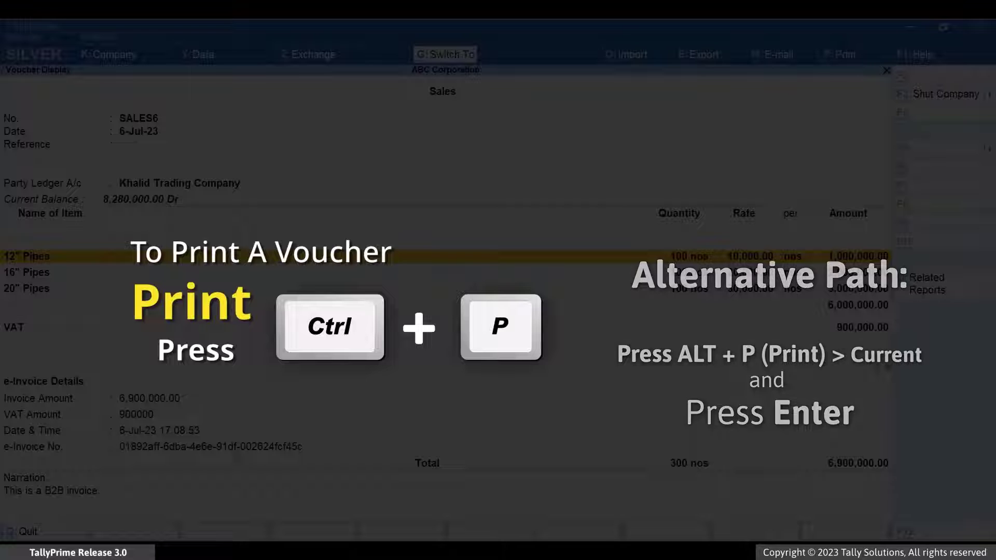
Change the SALES6 print configuration's Print Type from Single to Bilingual.
{"action": "key", "text": "ctrl+p"}
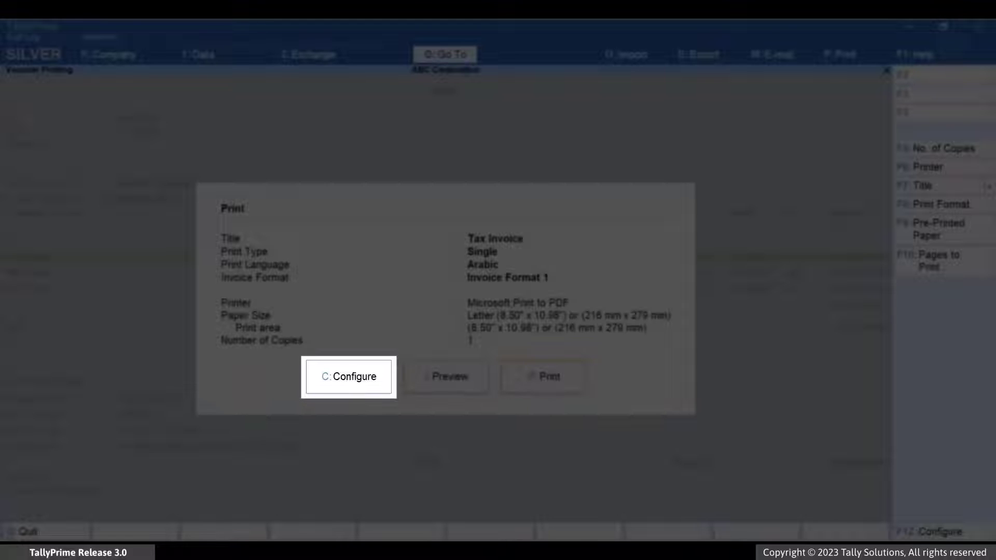
{"action": "key", "text": "c"}
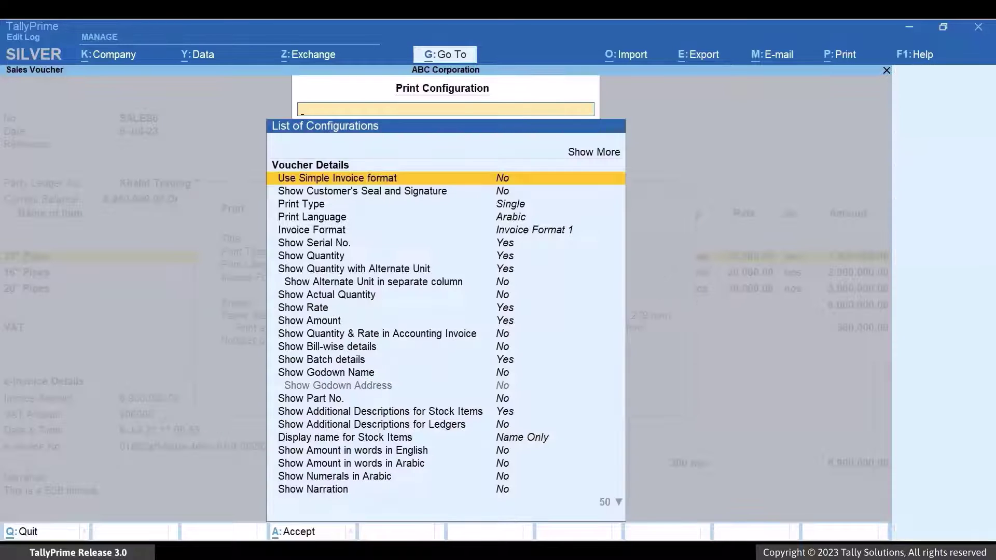
{"action": "key", "text": "Down"}
{"action": "key", "text": "Down"}
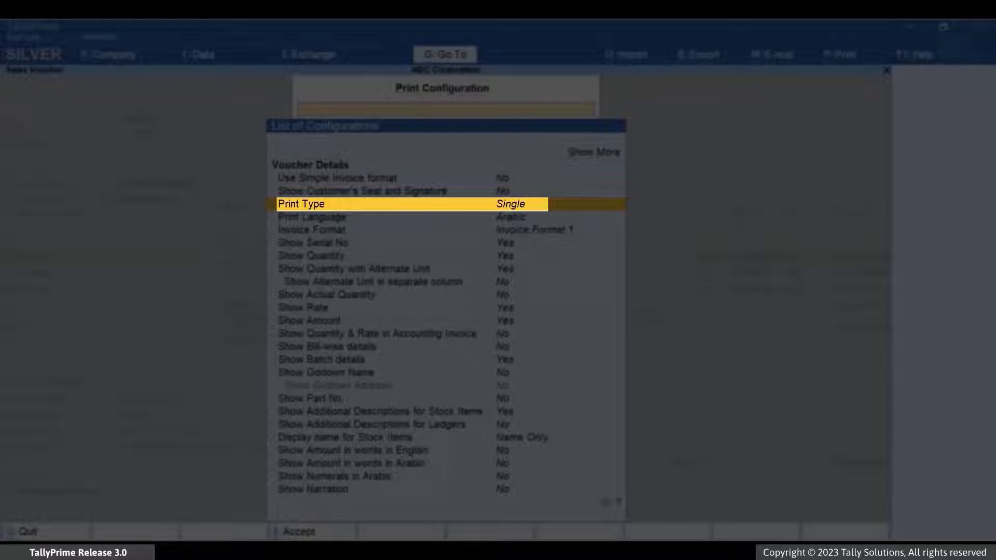
{"action": "key", "text": "Return"}
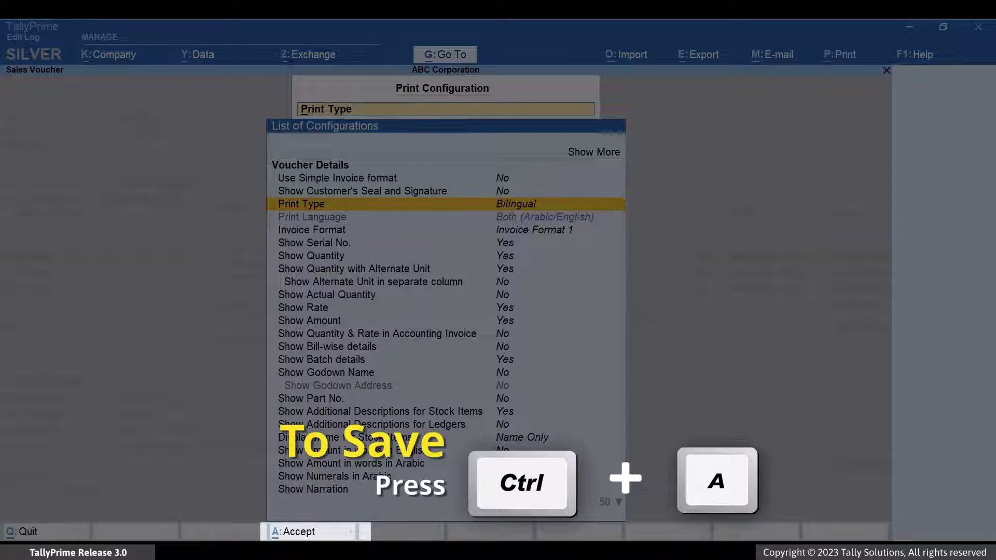
{"action": "key", "text": "ctrl+a"}
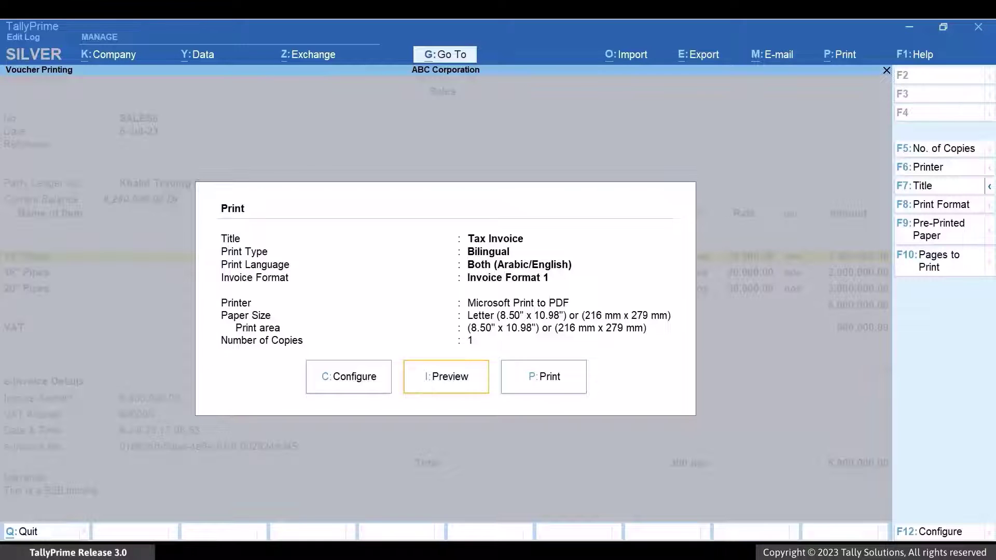
Preview the bilingual Arabic/English Tax Invoice and scroll down to its QR code.
{"action": "key", "text": "i"}
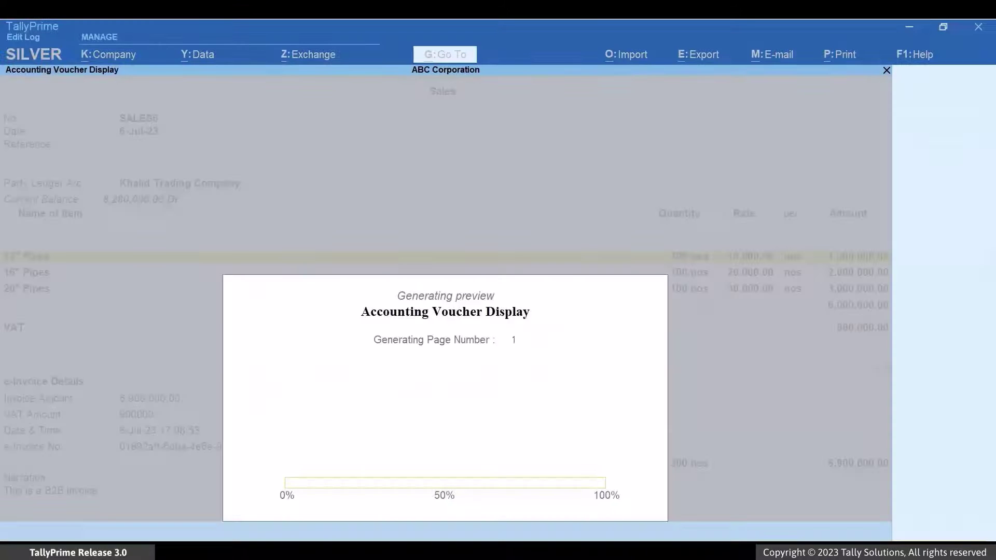
{"action": "key", "text": "Return"}
{"action": "scroll", "coordinate": [292, 312], "scroll_direction": "down", "scroll_amount": 10}
{"action": "scroll", "coordinate": [311, 286], "scroll_direction": "down", "scroll_amount": 10}
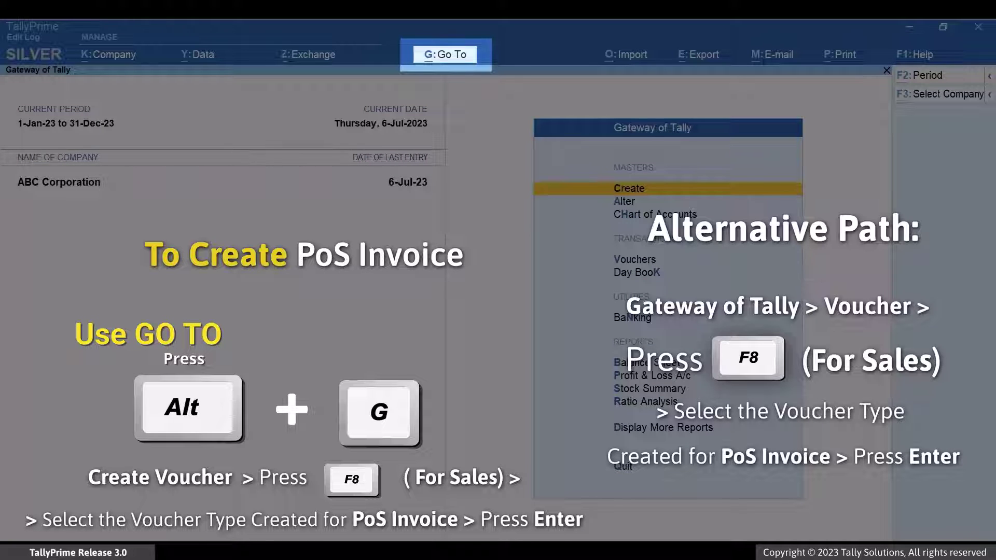
Create a PoS voucher, POS1, for party Mehrunisa Traders and accept its billing details.
{"action": "key", "text": "alt+g"}
{"action": "key", "text": "Up"}
{"action": "key", "text": "Up"}
{"action": "key", "text": "Up"}
{"action": "key", "text": "Up"}
{"action": "key", "text": "Up"}
{"action": "key", "text": "Return"}
{"action": "key", "text": "F8"}
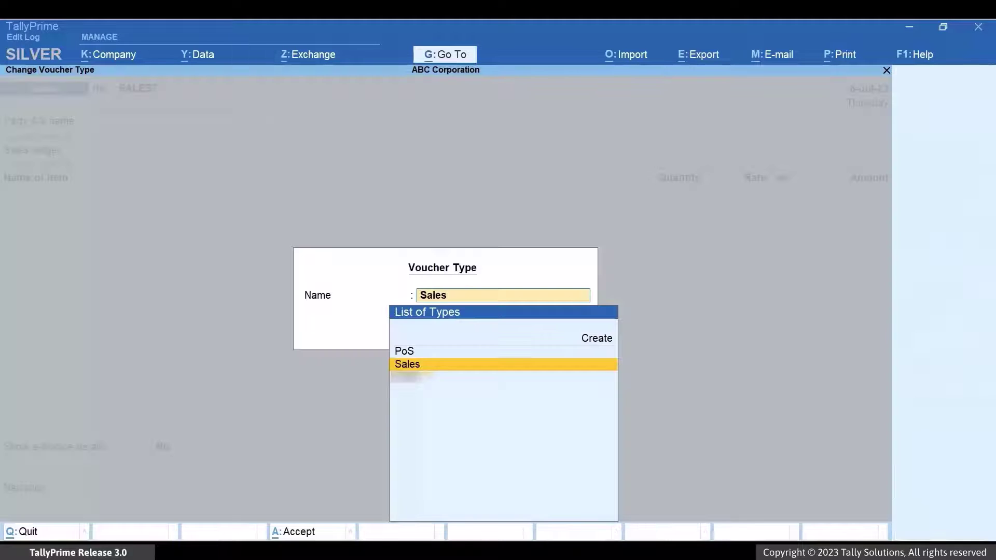
{"action": "key", "text": "Up"}
{"action": "key", "text": "Return"}
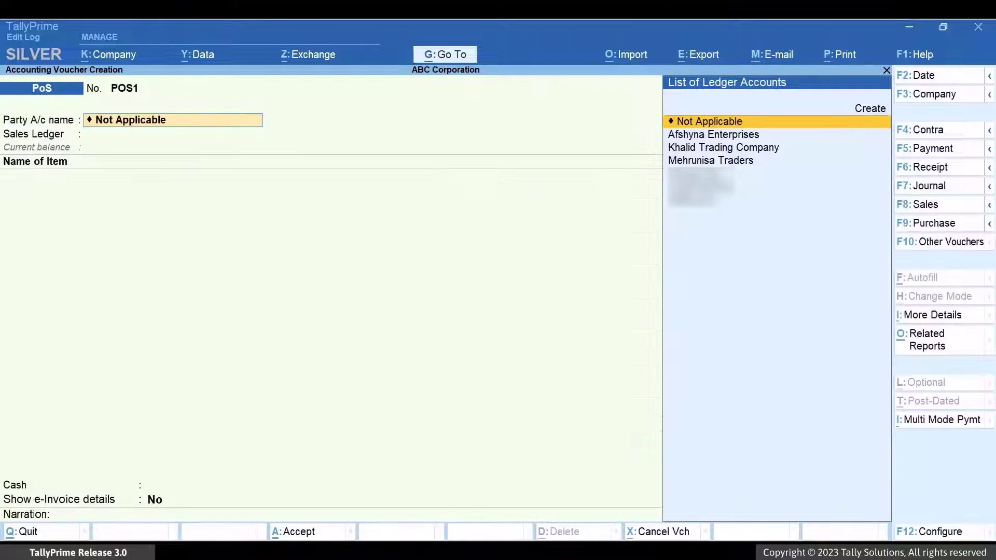
{"action": "key", "text": "Down"}
{"action": "key", "text": "Down"}
{"action": "key", "text": "Down"}
{"action": "key", "text": "Return"}
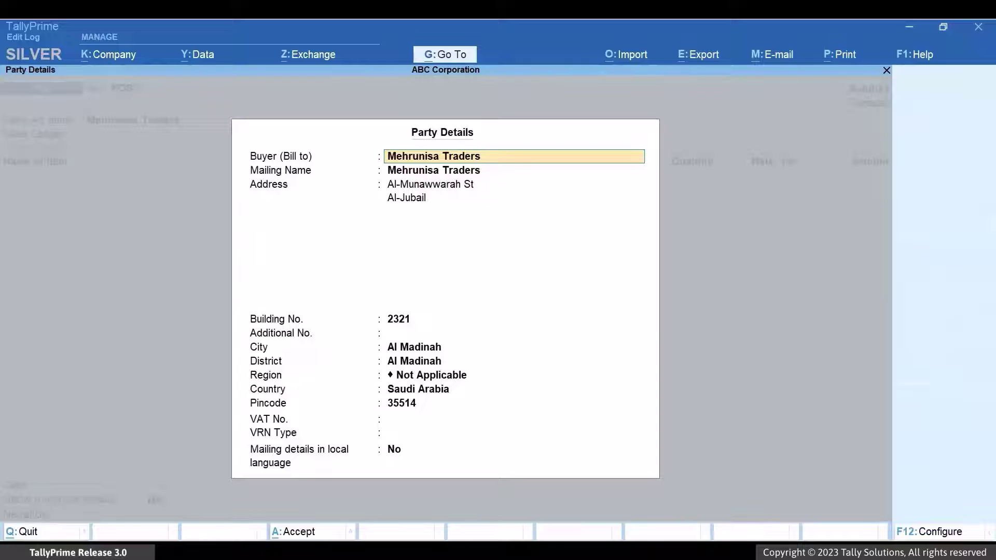
{"action": "key", "text": "ctrl+a"}
Add 1 nos of 12" Pipes at 10,000.00 under Sales, plus VAT of 1,500.00.
{"action": "key", "text": "Return"}
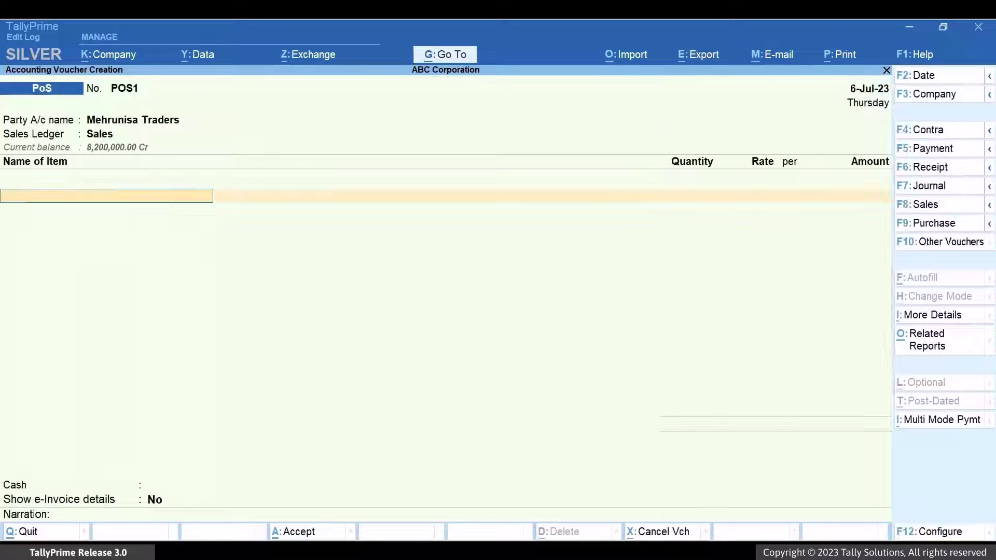
{"action": "type", "text": "12"}
{"action": "key", "text": "Return"}
{"action": "key", "text": "Return"}
{"action": "key", "text": "Return"}
{"action": "key", "text": "Return"}
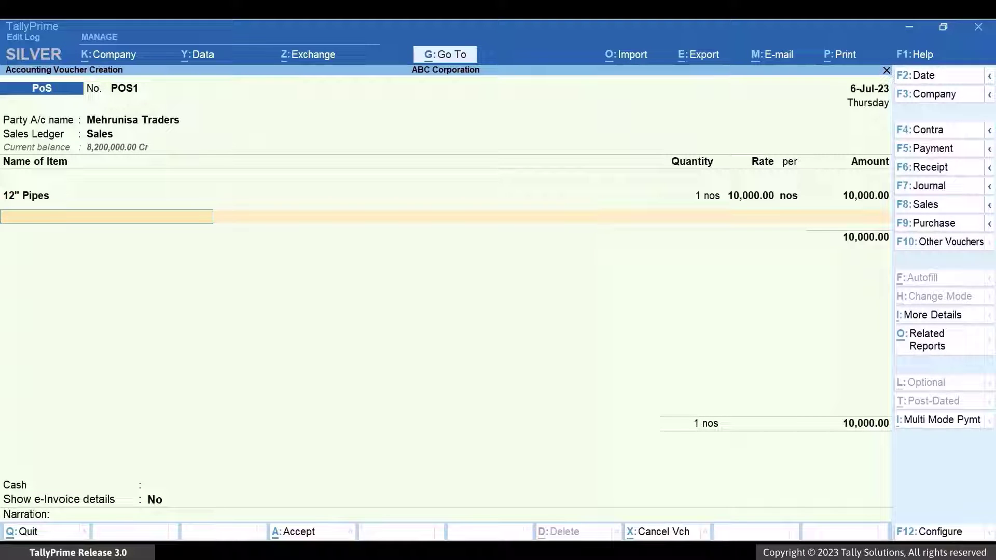
{"action": "key", "text": "Return"}
{"action": "type", "text": "V"}
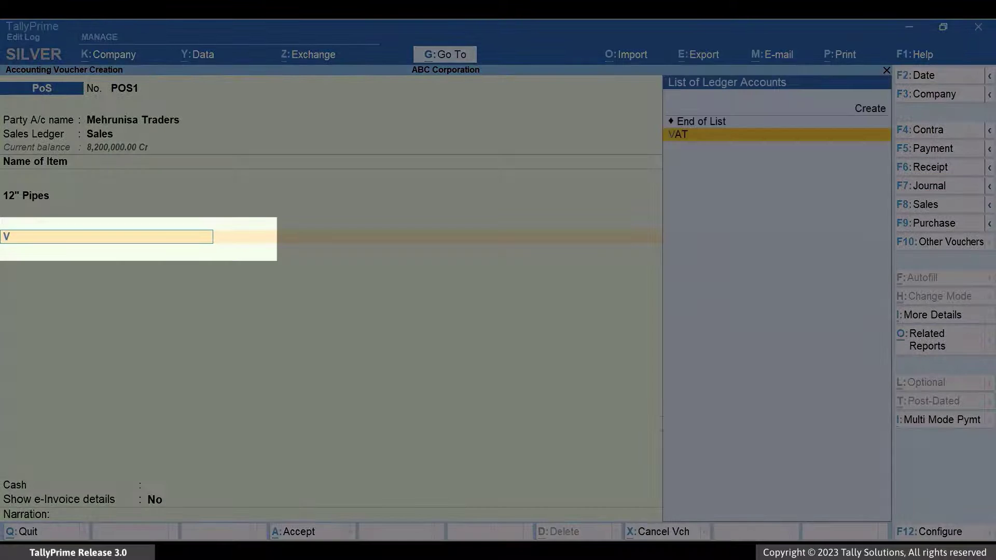
{"action": "key", "text": "Return"}
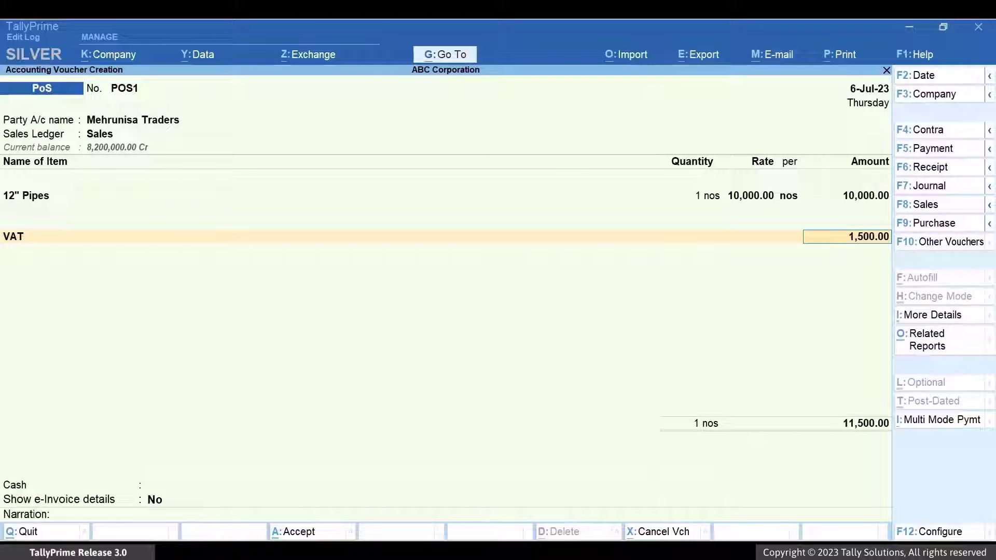
{"action": "key", "text": "Return"}
{"action": "key", "text": "Return"}
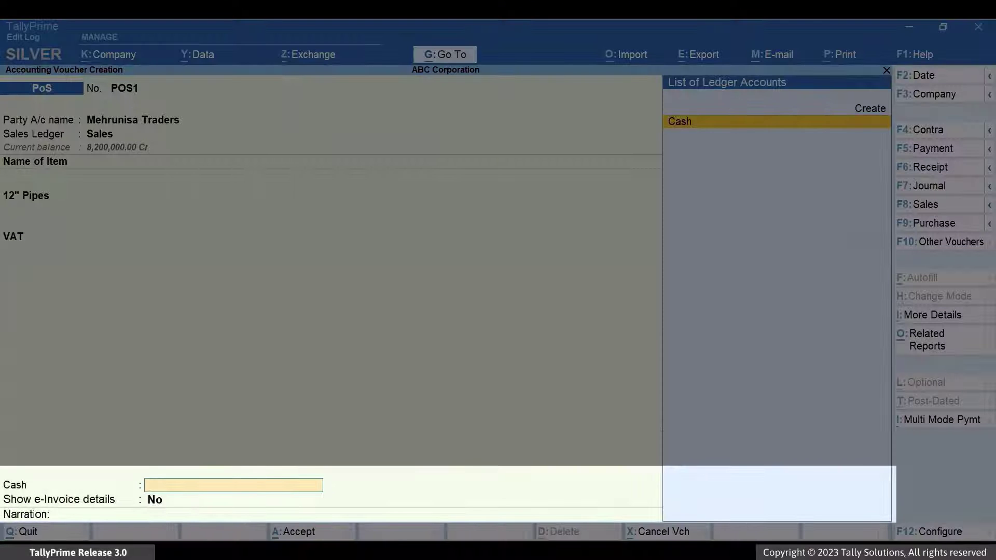
Record 11,500.00 cash tendered, turn on e-Invoice details, and accept them.
{"action": "key", "text": "Return"}
{"action": "type", "text": "11500"}
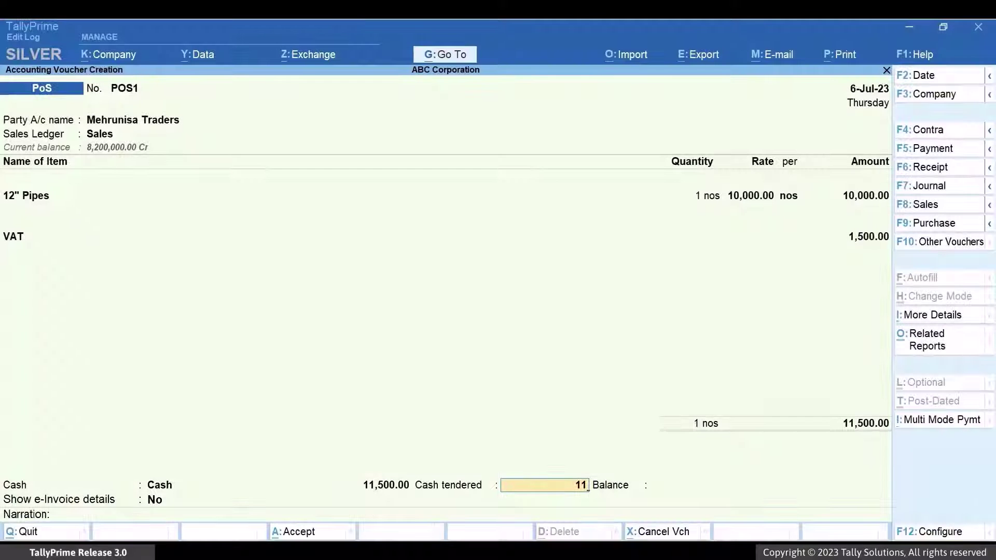
{"action": "key", "text": "Return"}
{"action": "type", "text": "ye"}
{"action": "key", "text": "Return"}
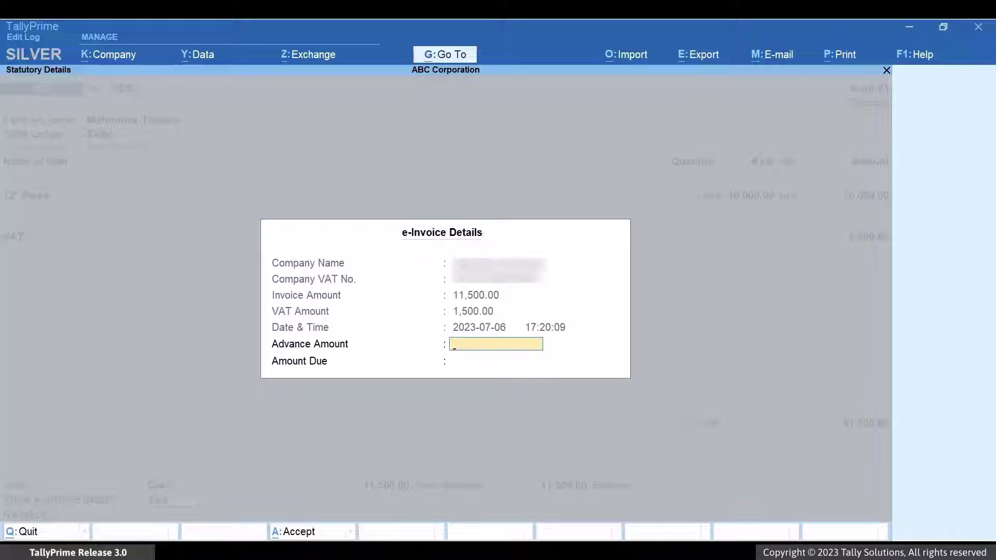
{"action": "key", "text": "Return"}
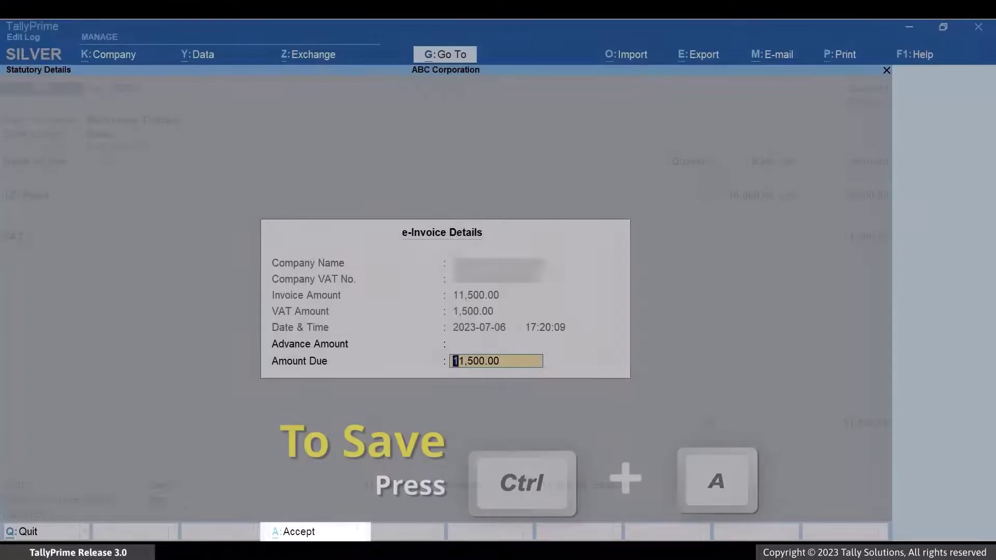
{"action": "key", "text": "ctrl+a"}
Add the narration 'This is a B2C Invoice.', save POS1 and generate its e-invoice.
{"action": "type", "text": "This is a B2C Invoice."}
{"action": "key", "text": "Return"}
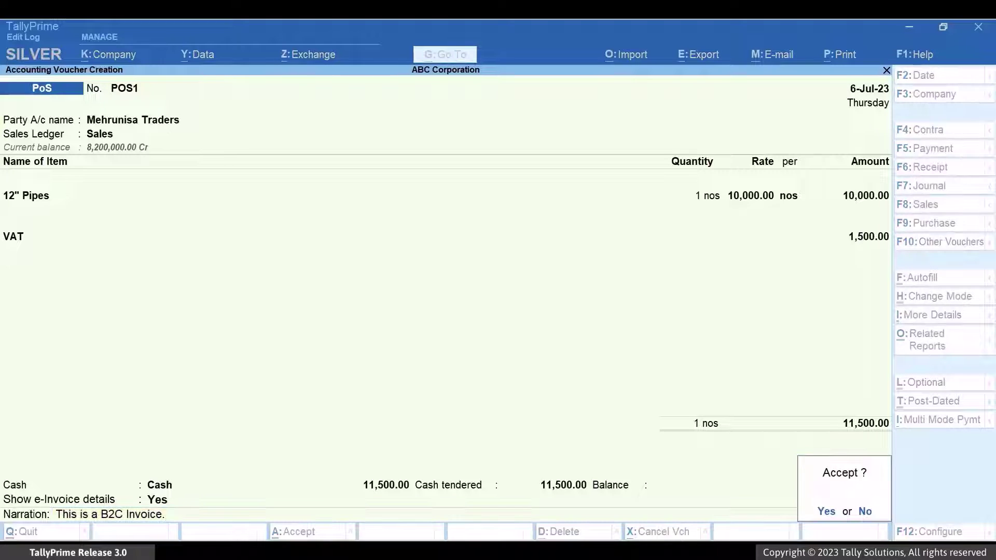
{"action": "key", "text": "y"}
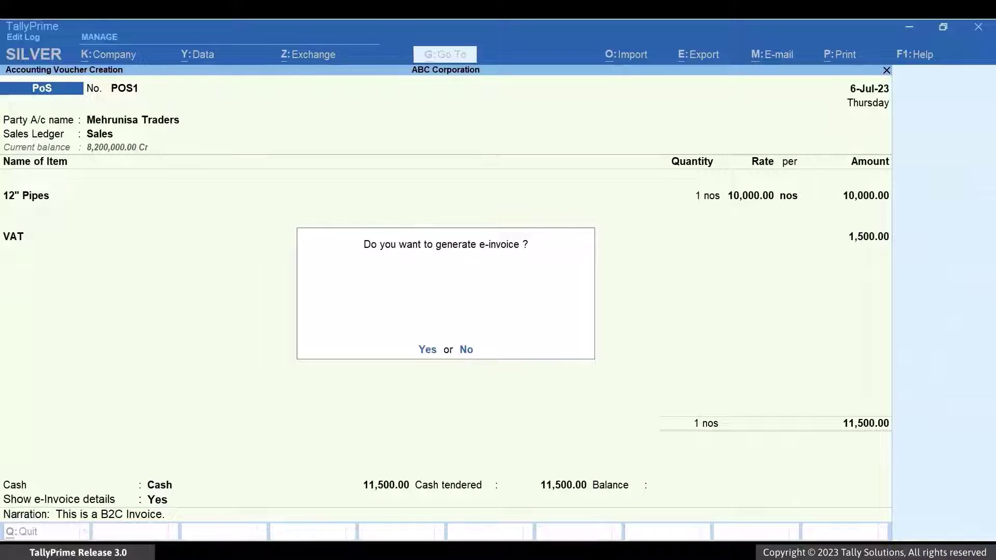
{"action": "key", "text": "y"}
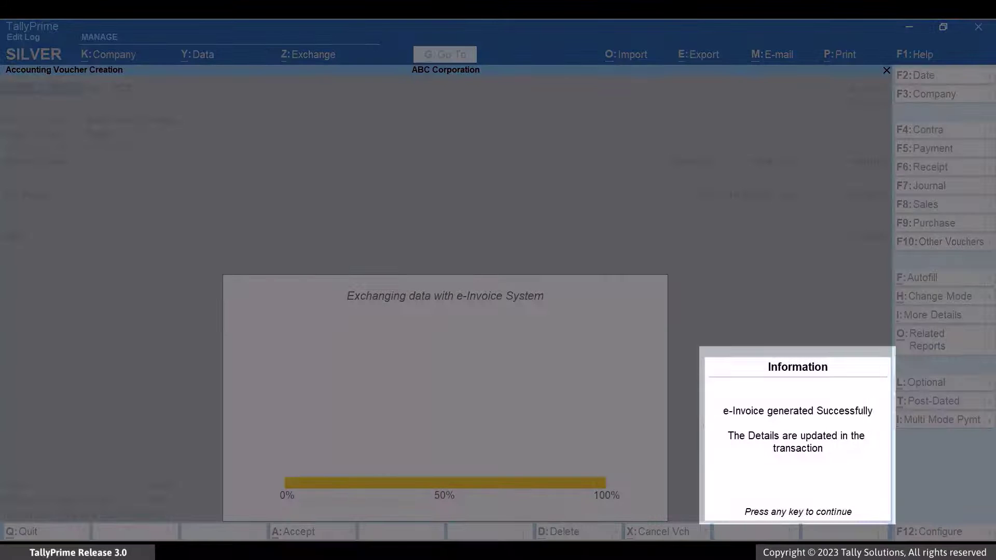
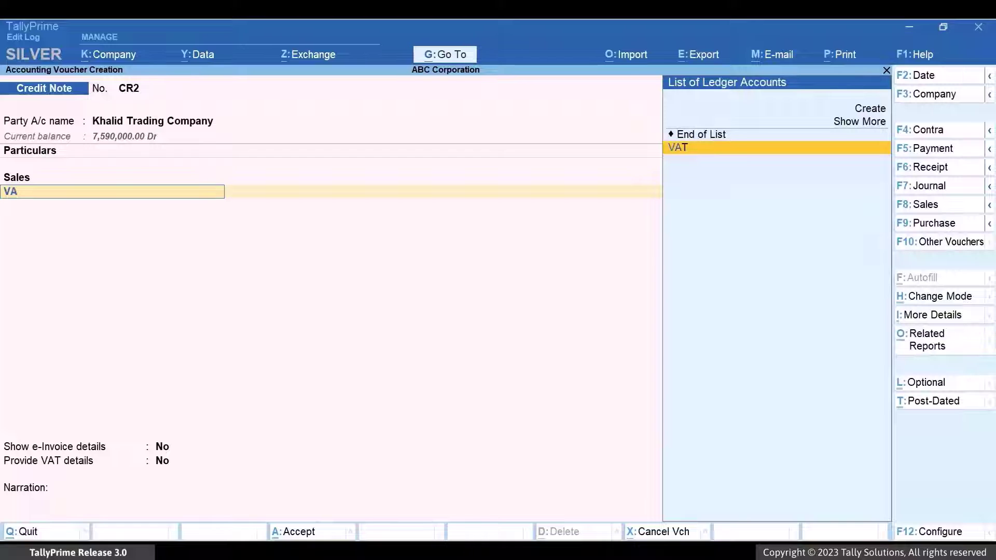
Accept the 60,000 VAT line and enable e-invoice details for credit note CR2.
{"action": "key", "text": "Return"}
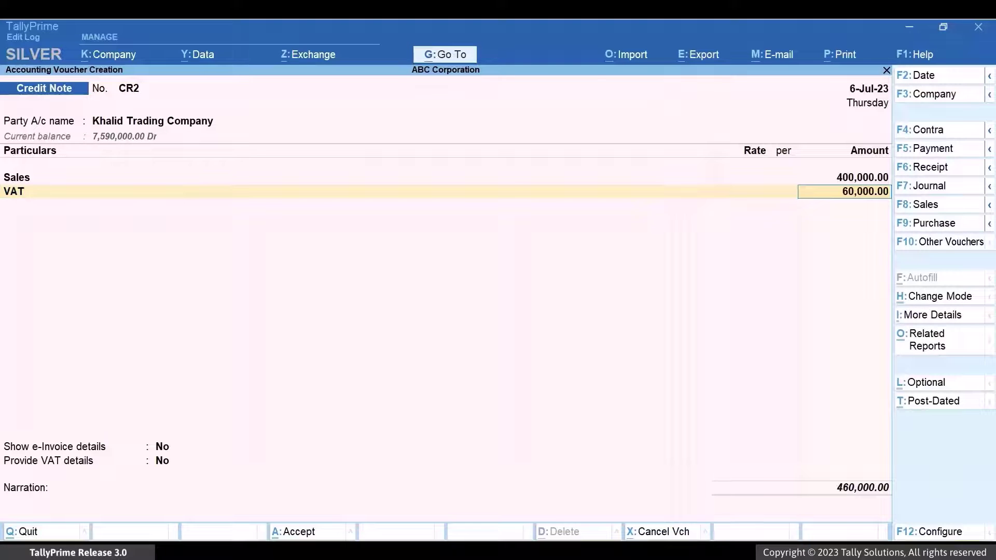
{"action": "key", "text": "Return"}
{"action": "key", "text": "Return"}
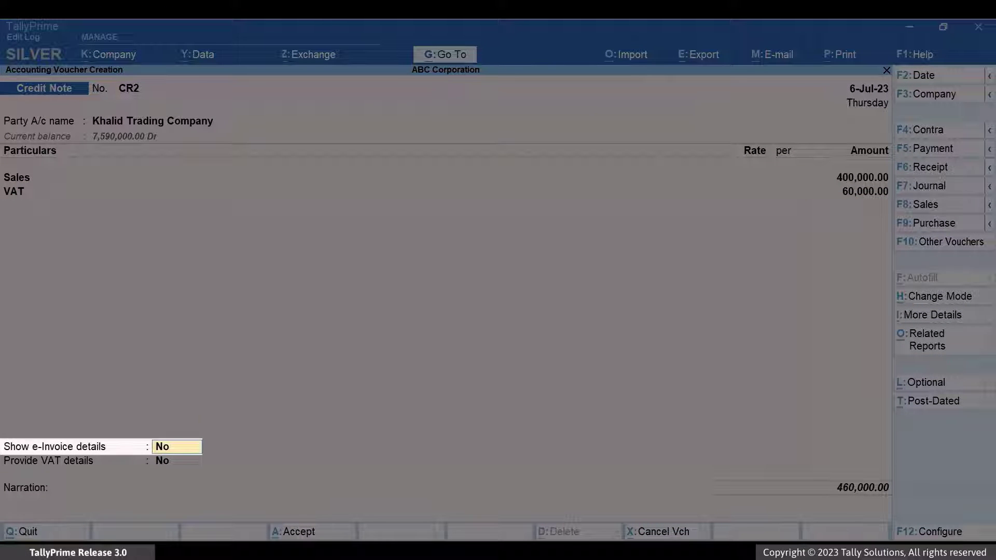
{"action": "type", "text": "yes"}
{"action": "key", "text": "Return"}
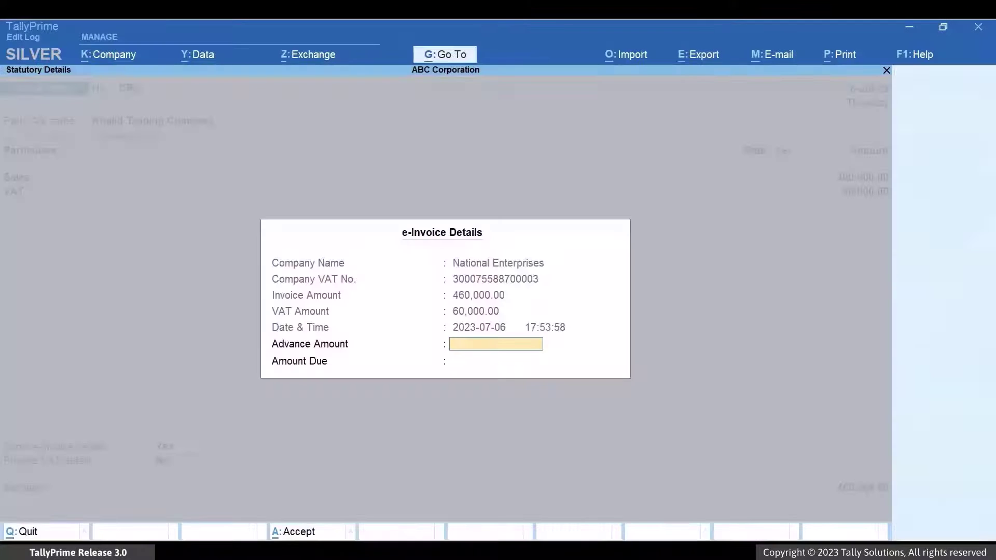
{"action": "key", "text": "Return"}
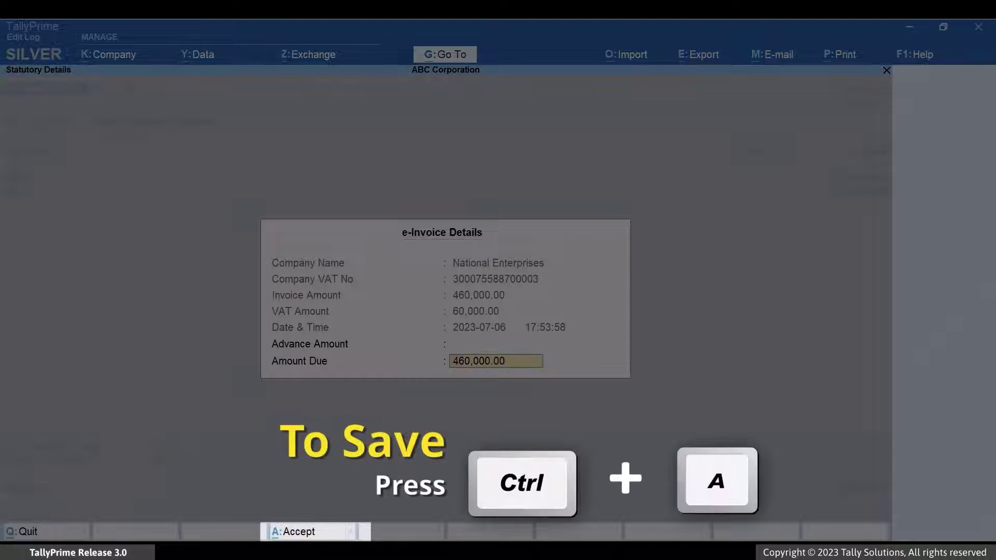
{"action": "key", "text": "ctrl+a"}
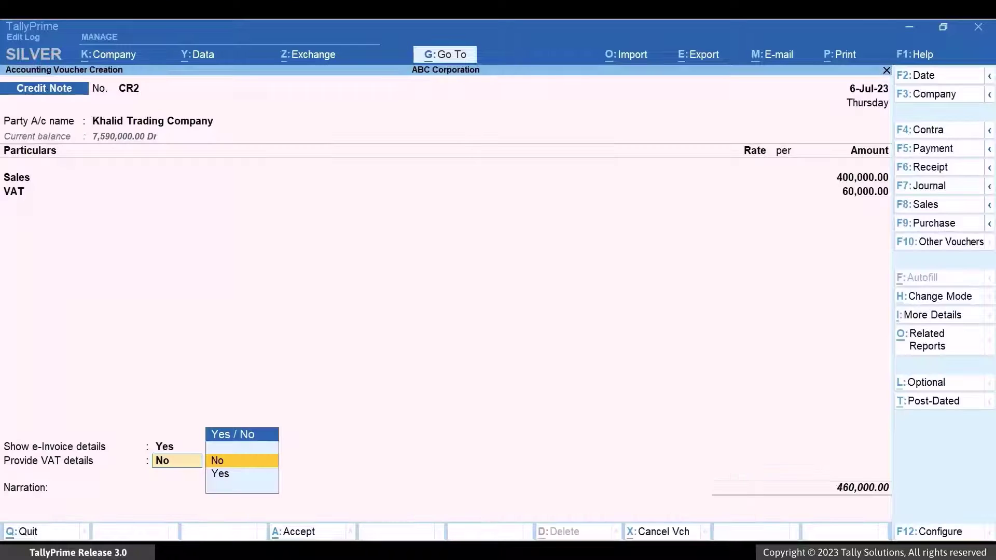
Provide VAT details citing original invoice SALES3 dated 6-Jul-23 with a goods-or-services refund reason.
{"action": "key", "text": "Down"}
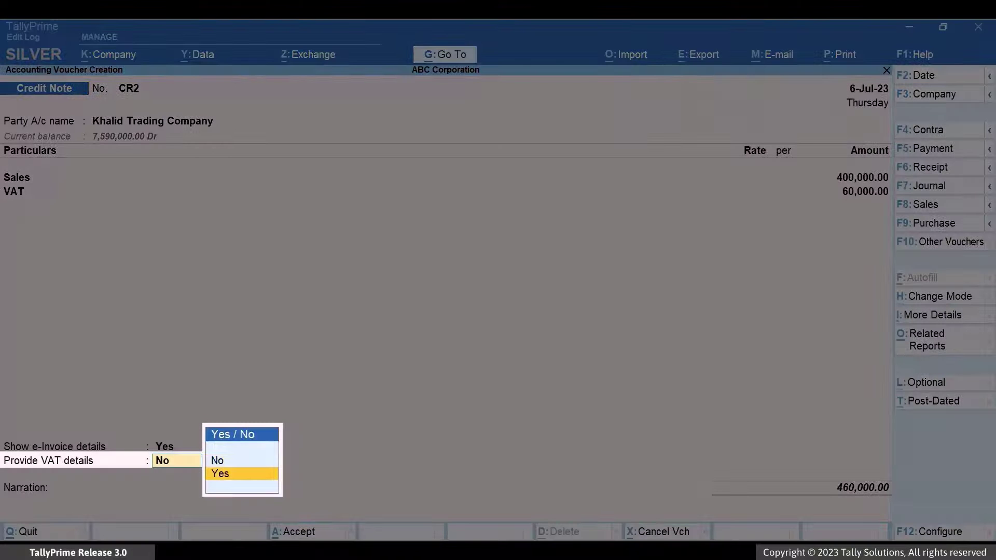
{"action": "key", "text": "Return"}
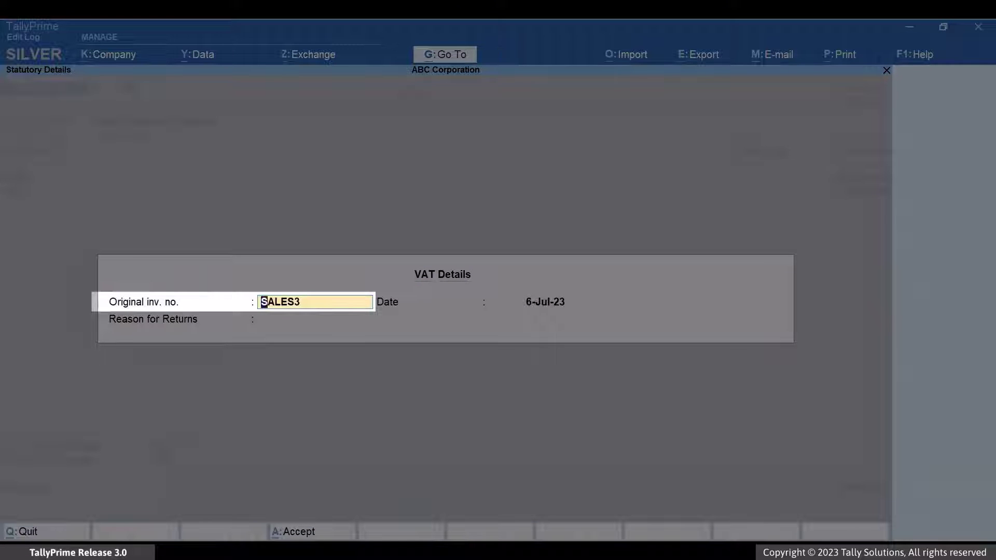
{"action": "key", "text": "Return"}
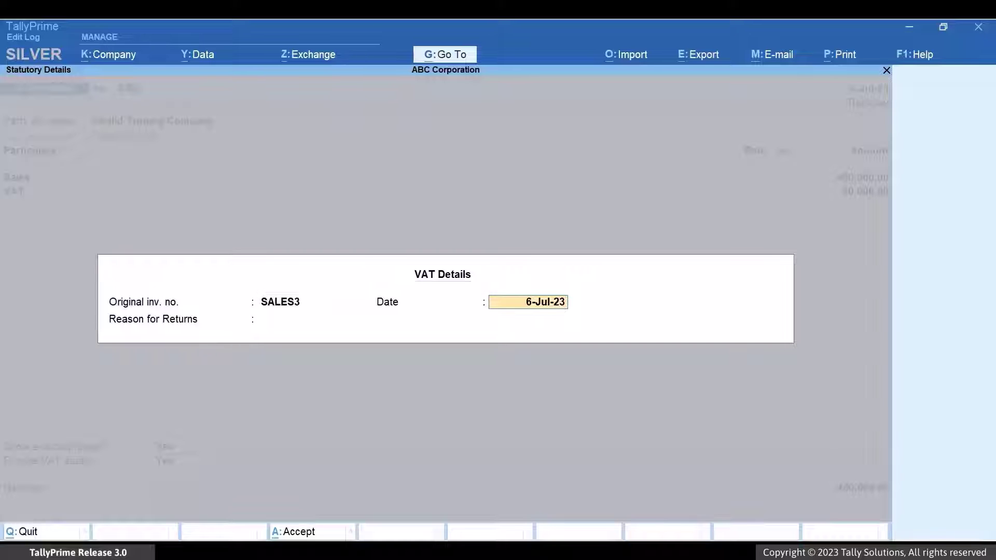
{"action": "key", "text": "Return"}
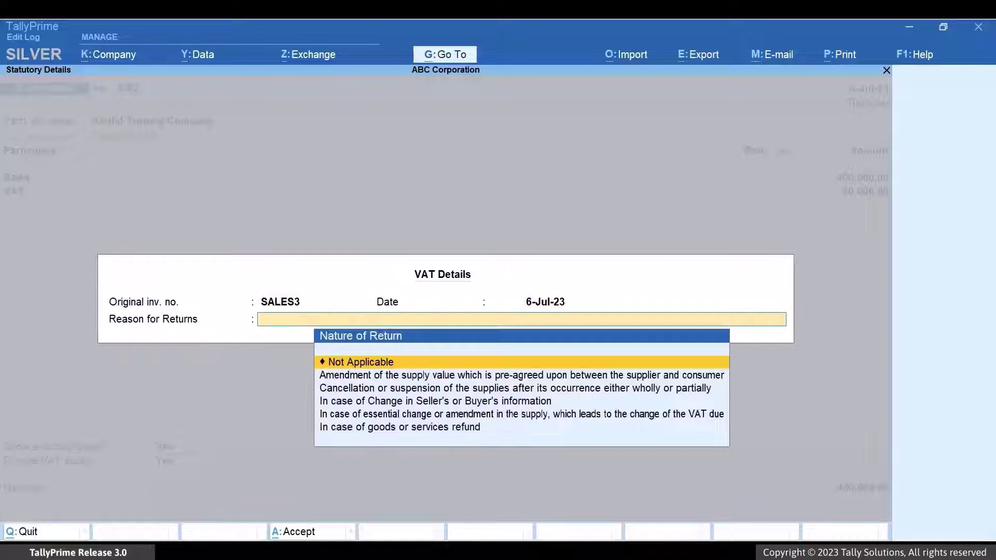
{"action": "key", "text": "Down"}
{"action": "key", "text": "Down"}
{"action": "key", "text": "Down"}
{"action": "key", "text": "Down"}
{"action": "key", "text": "Down"}
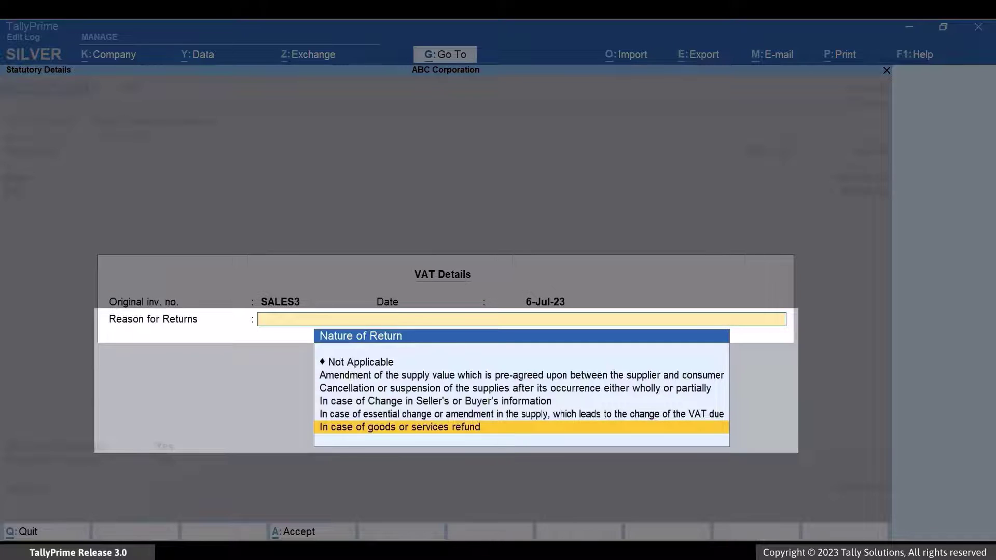
{"action": "key", "text": "Return"}
Settle credit note CR2 against the pending bill SALES3 in bill-wise details.
{"action": "key", "text": "Return"}
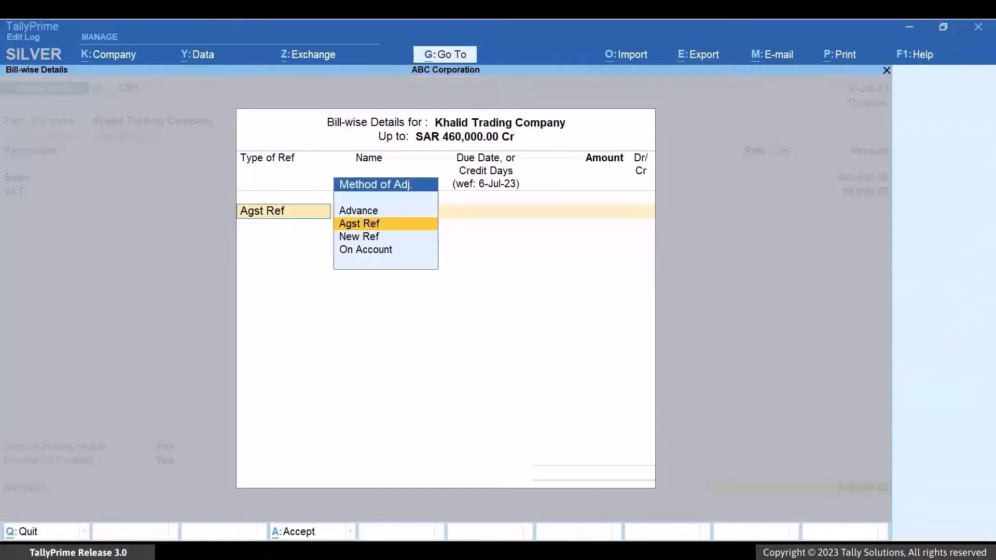
{"action": "key", "text": "Return"}
{"action": "key", "text": "Down"}
{"action": "key", "text": "Down"}
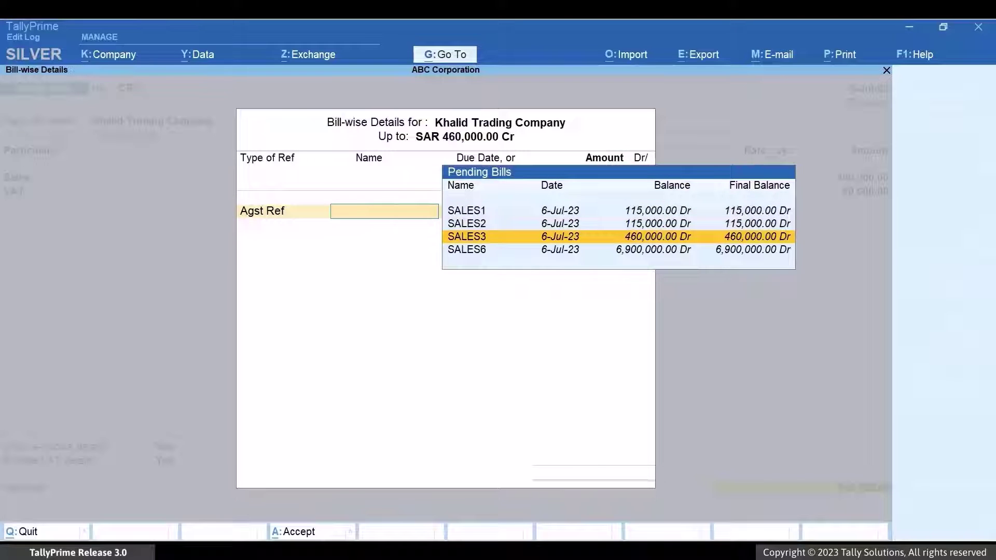
{"action": "key", "text": "Return"}
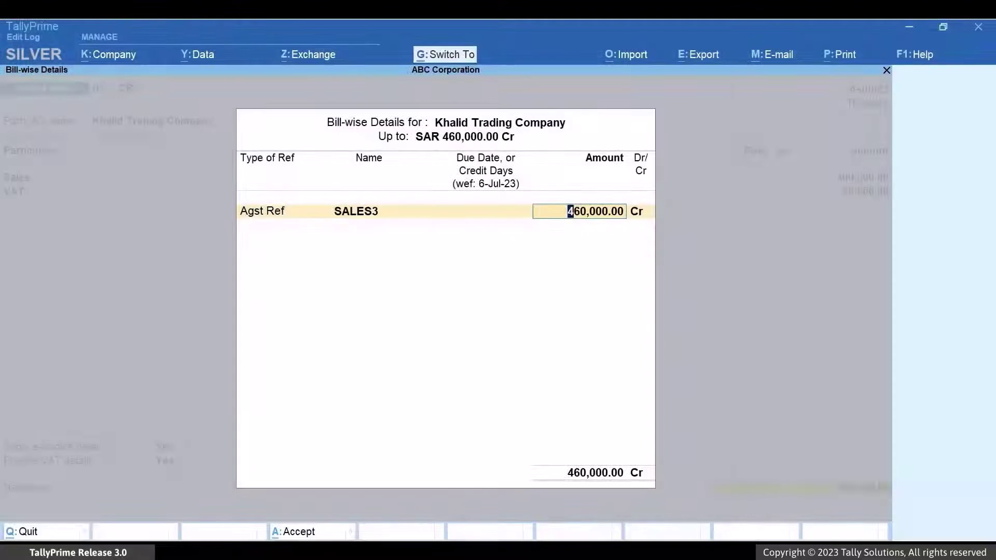
{"action": "key", "text": "ctrl+a"}
Add the narration 'This is a B2B voucher.', save CR2 and generate its e-invoice.
{"action": "type", "text": "This"}
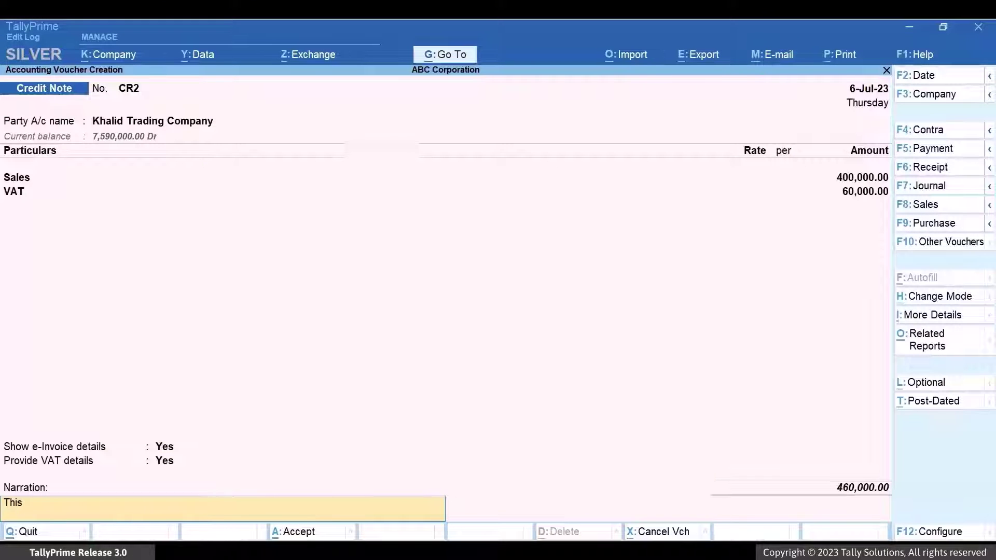
{"action": "type", "text": " is a B2B voucher."}
{"action": "key", "text": "Return"}
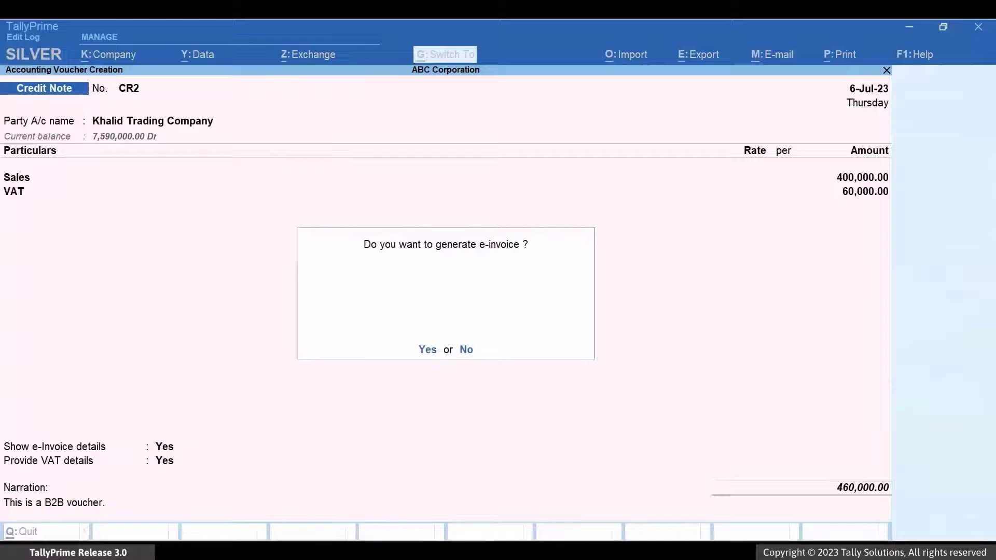
{"action": "key", "text": "y"}
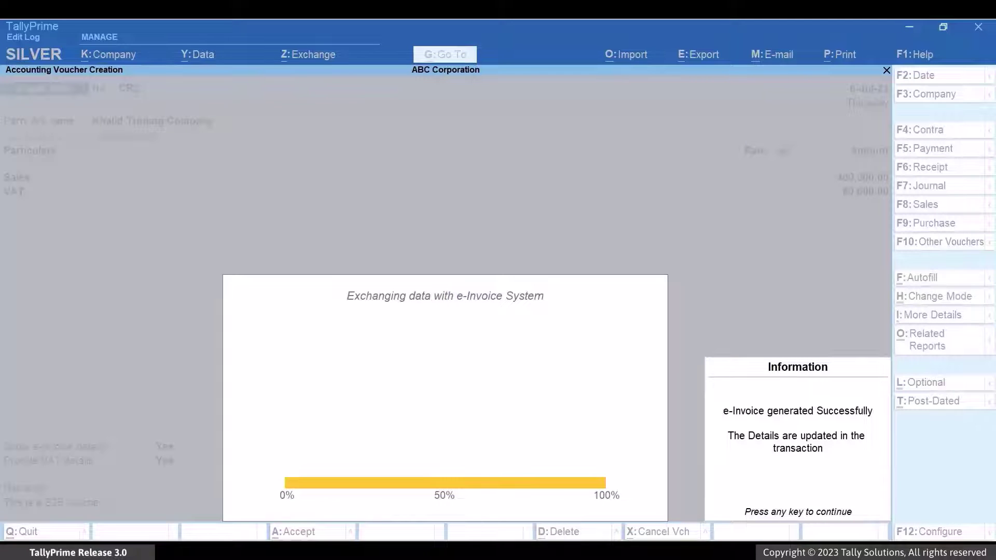
{"action": "key", "text": "Return"}
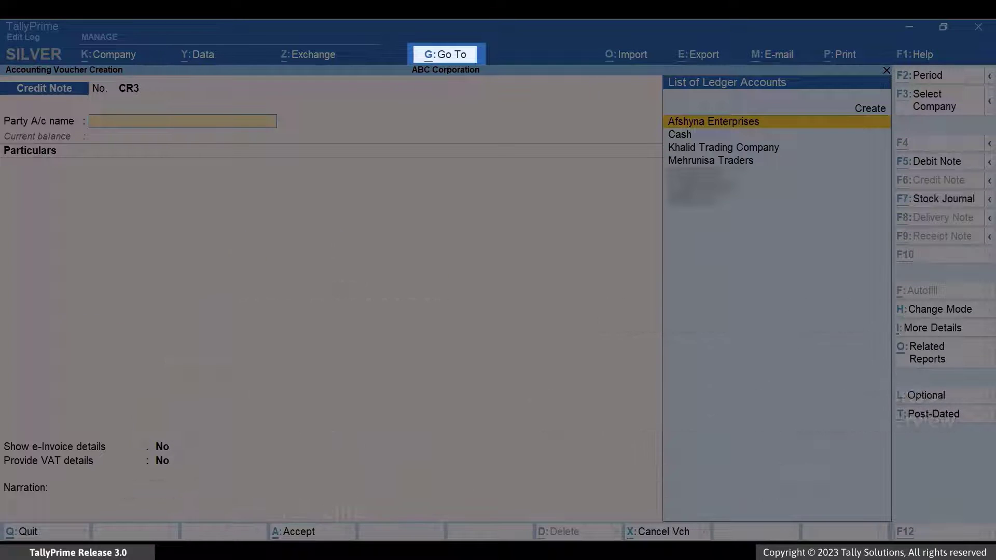
Open credit note CR2 from the e-Invoice Generated list in the e-Invoice Overview report.
{"action": "key", "text": "alt+g"}
{"action": "type", "text": "E-Invo"}
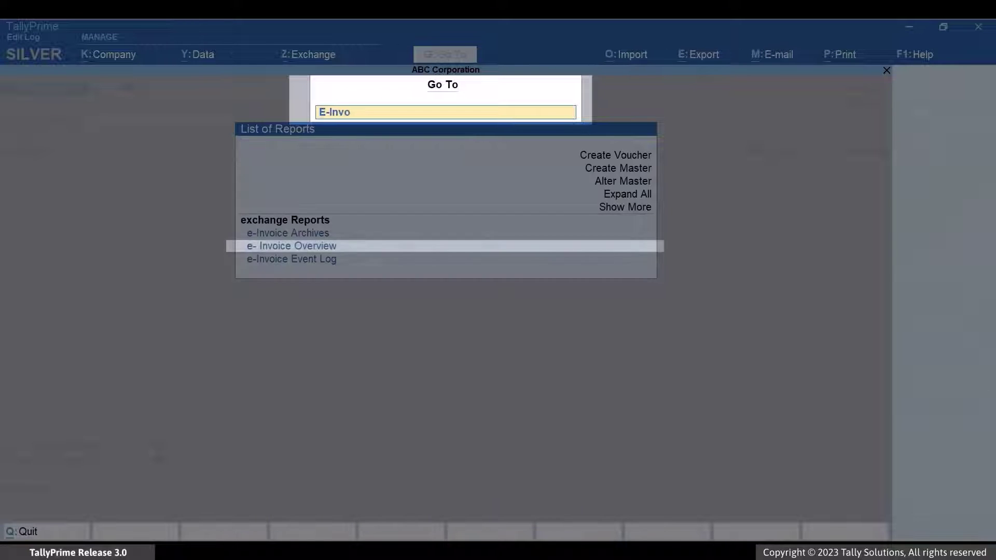
{"action": "key", "text": "Return"}
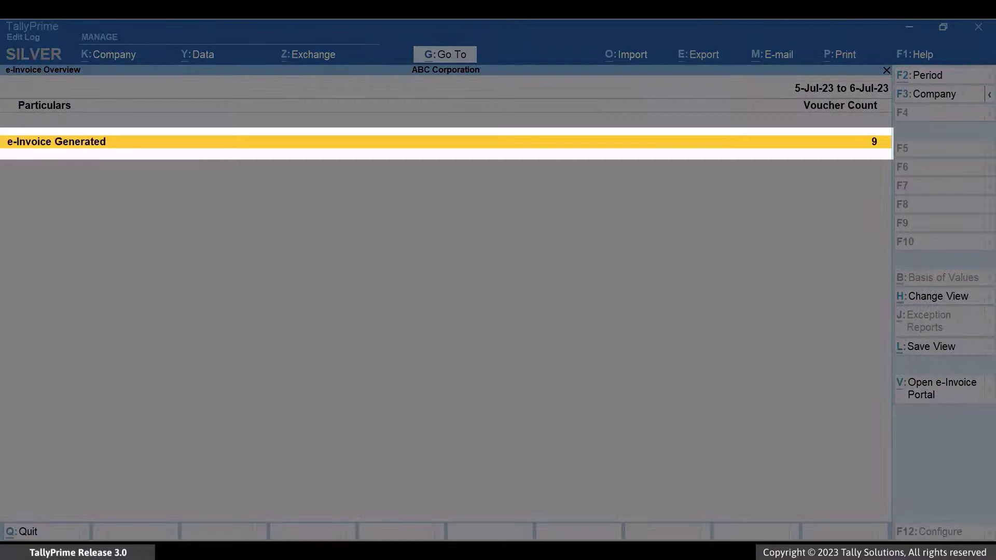
{"action": "key", "text": "Return"}
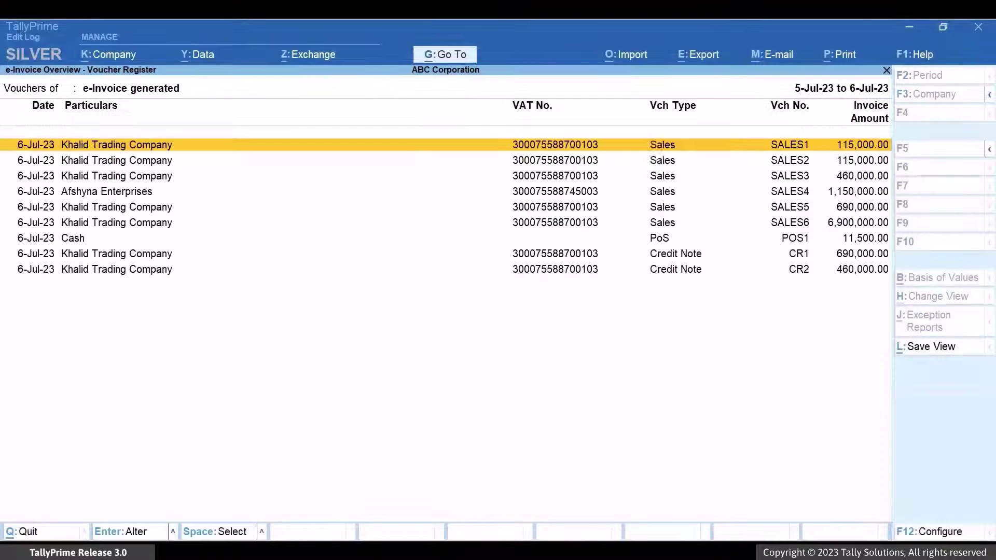
{"action": "left_click", "coordinate": [118, 160]}
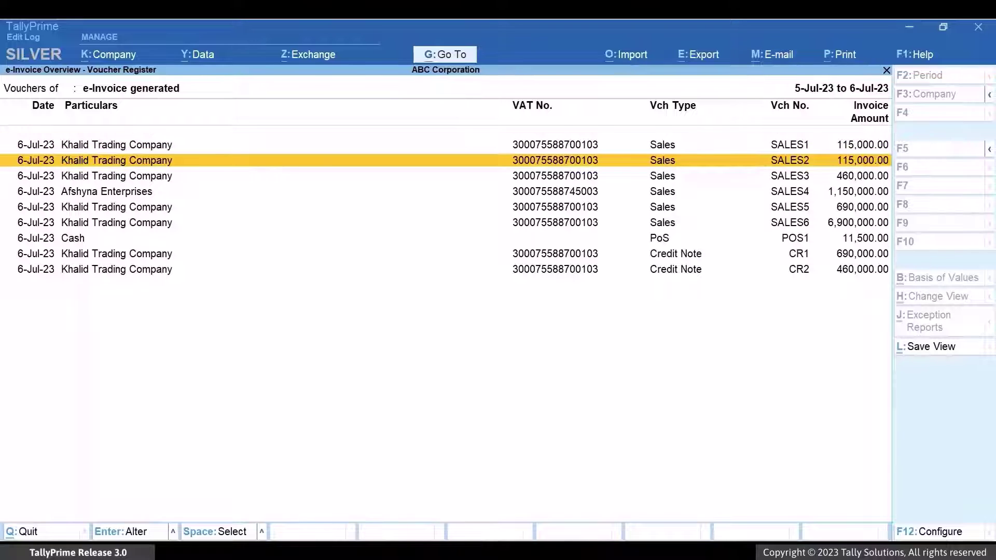
{"action": "left_click", "coordinate": [118, 238]}
{"action": "left_click", "coordinate": [118, 270]}
{"action": "key", "text": "Return"}
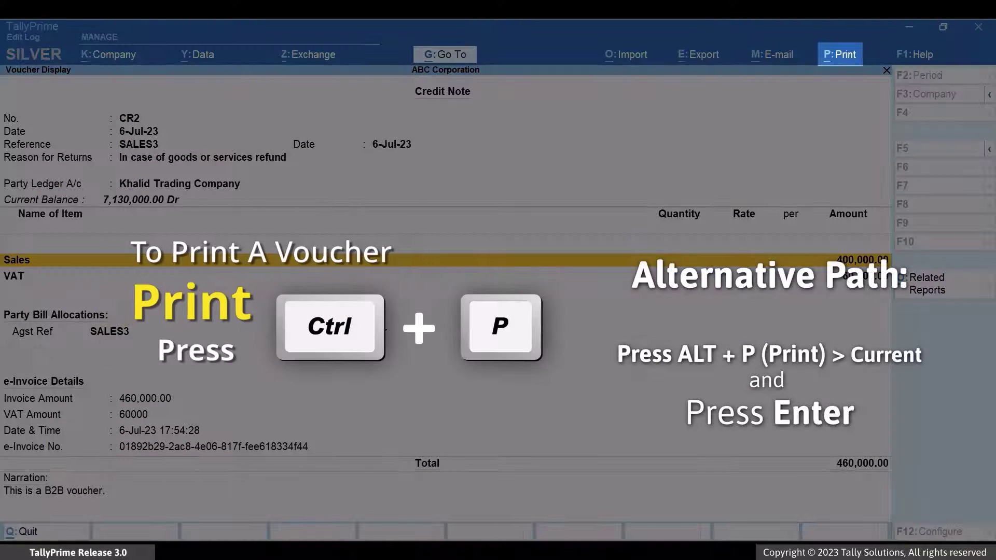
Preview CR2 as a printed credit note, zoomed to page width and scrolled to its lower part.
{"action": "key", "text": "ctrl+p"}
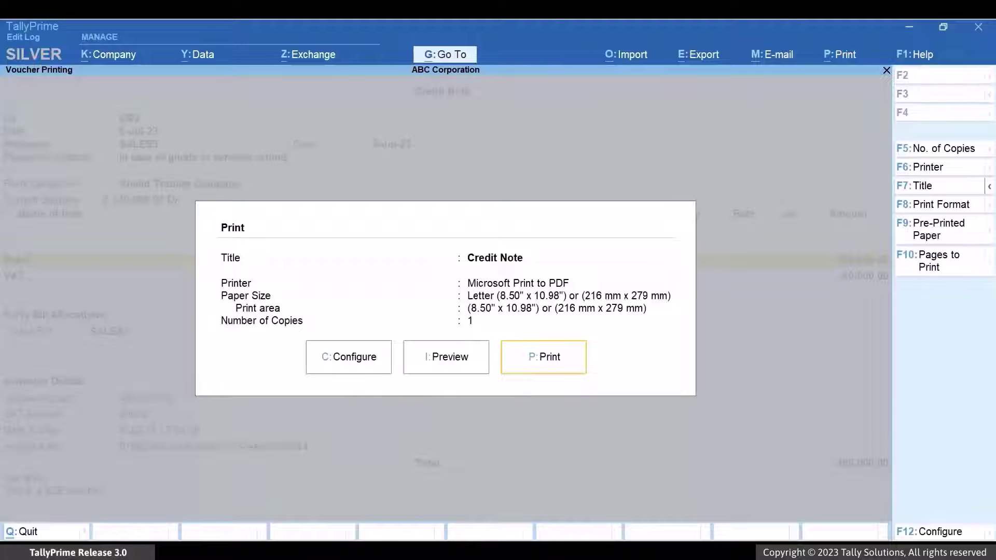
{"action": "key", "text": "Left"}
{"action": "key", "text": "Return"}
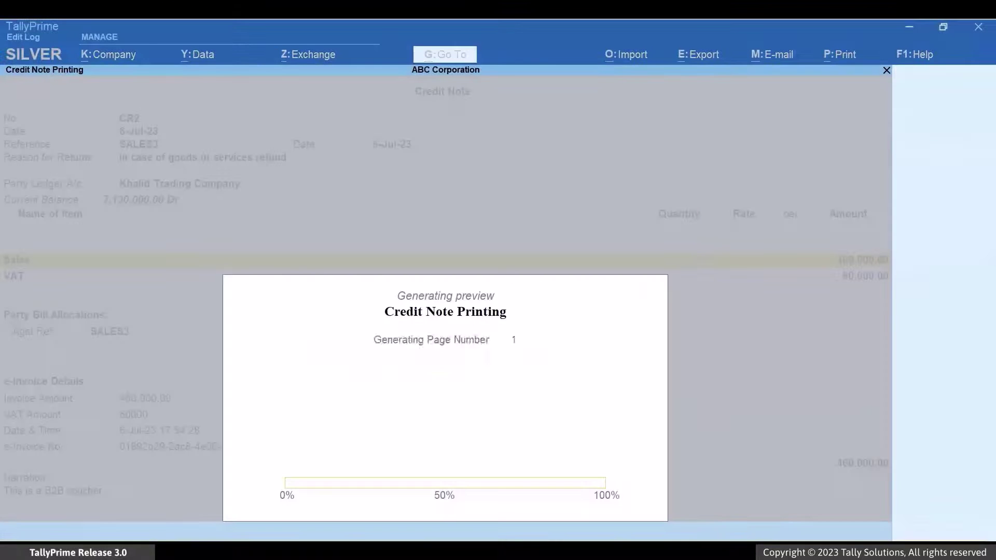
{"action": "key", "text": "alt+z"}
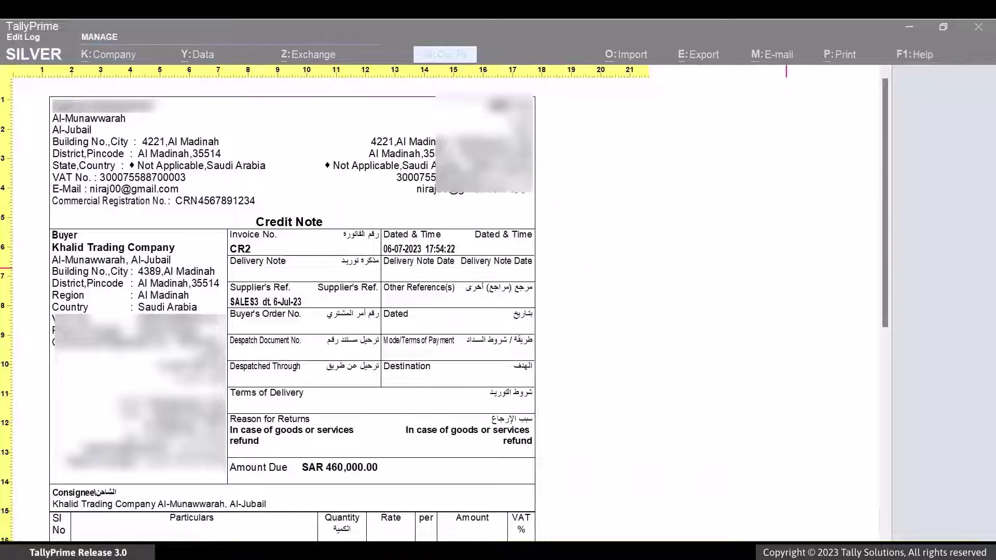
{"action": "key", "text": "Down"}
{"action": "key", "text": "Down"}
{"action": "key", "text": "Down"}
{"action": "key", "text": "Down"}
{"action": "key", "text": "Down"}
{"action": "key", "text": "Down"}
{"action": "key", "text": "Down"}
{"action": "key", "text": "Down"}
{"action": "key", "text": "Down"}
{"action": "key", "text": "Down"}
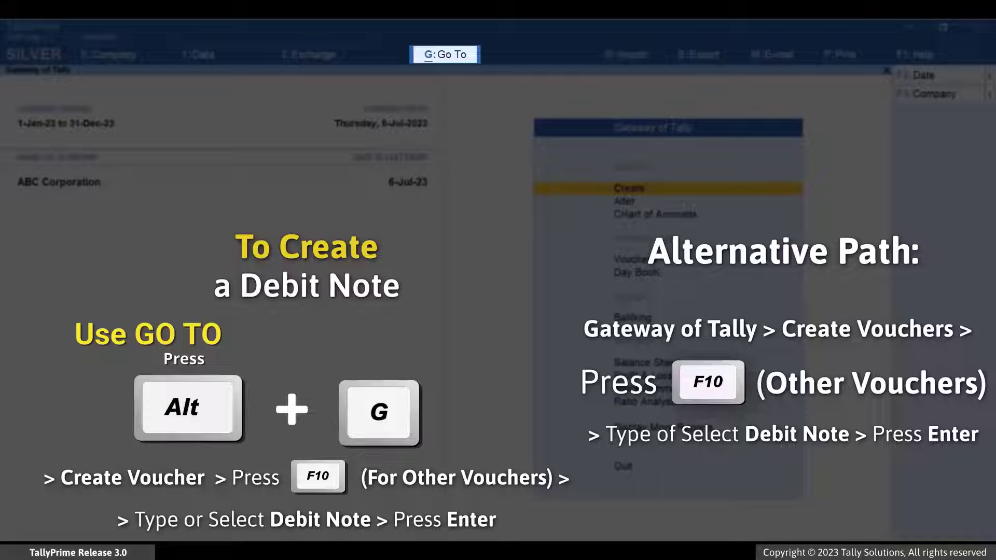
Start a new voucher and switch it to a Debit Note.
{"action": "key", "text": "alt+g"}
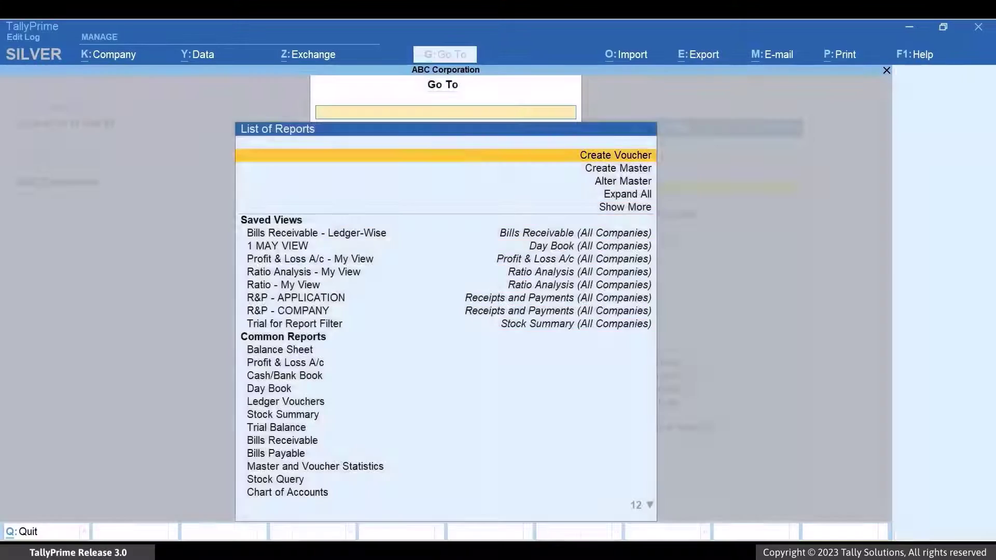
{"action": "key", "text": "Return"}
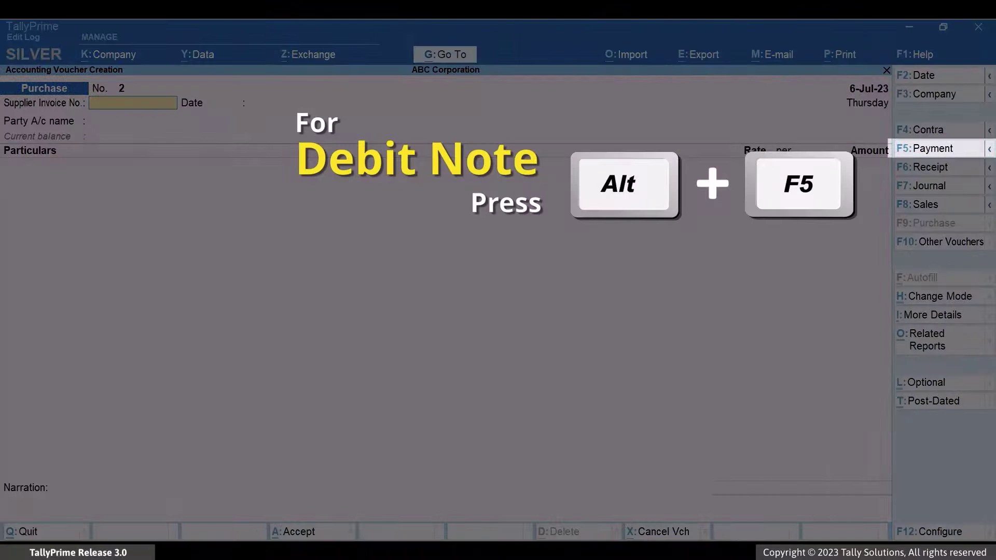
{"action": "key", "text": "alt"}
{"action": "key", "text": "alt+F5"}
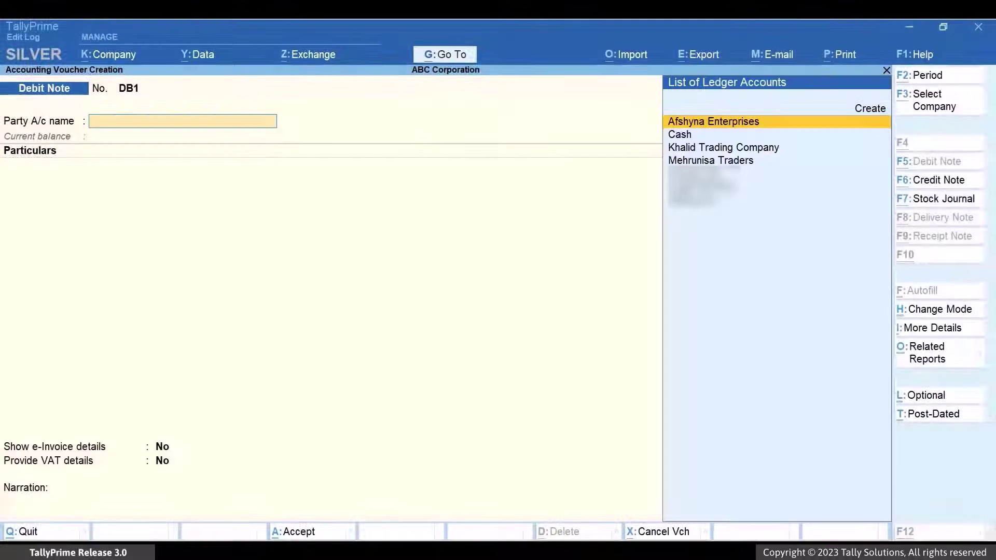
{"action": "key", "text": "Down"}
{"action": "key", "text": "Down"}
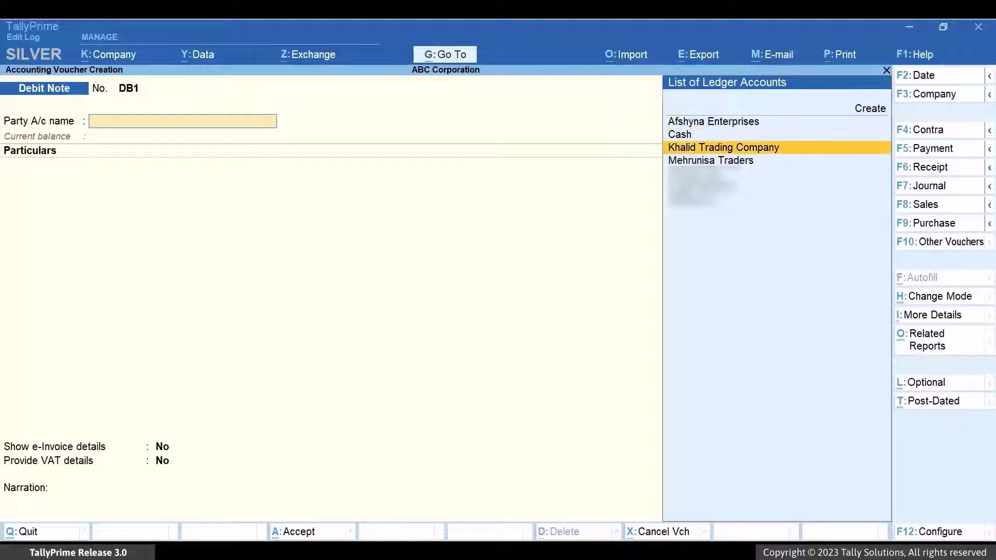
Select Khalid Trading Company and cite original invoice SALES2 dated 6-Jul-23.
{"action": "key", "text": "Return"}
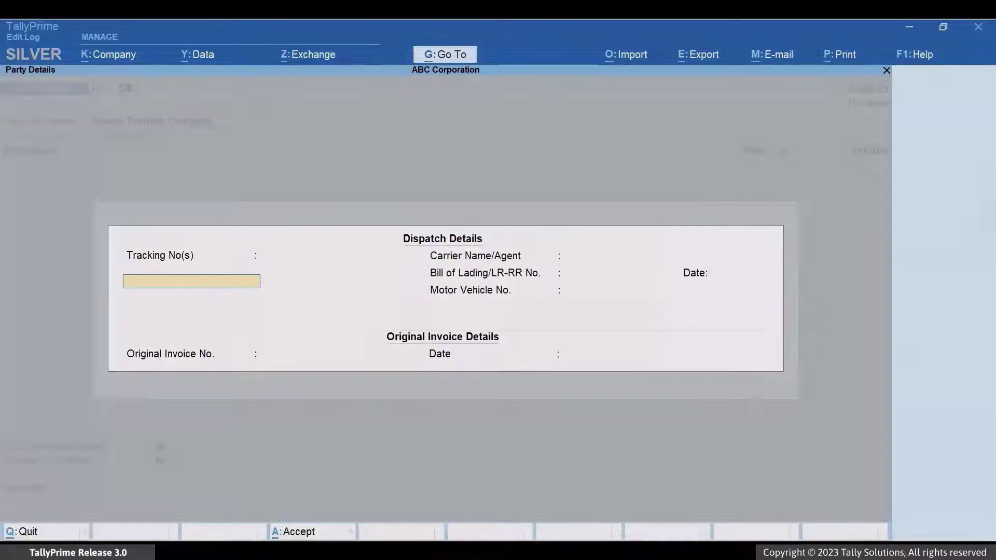
{"action": "key", "text": "Return"}
{"action": "key", "text": "Return"}
{"action": "key", "text": "Return"}
{"action": "key", "text": "Return"}
{"action": "key", "text": "Return"}
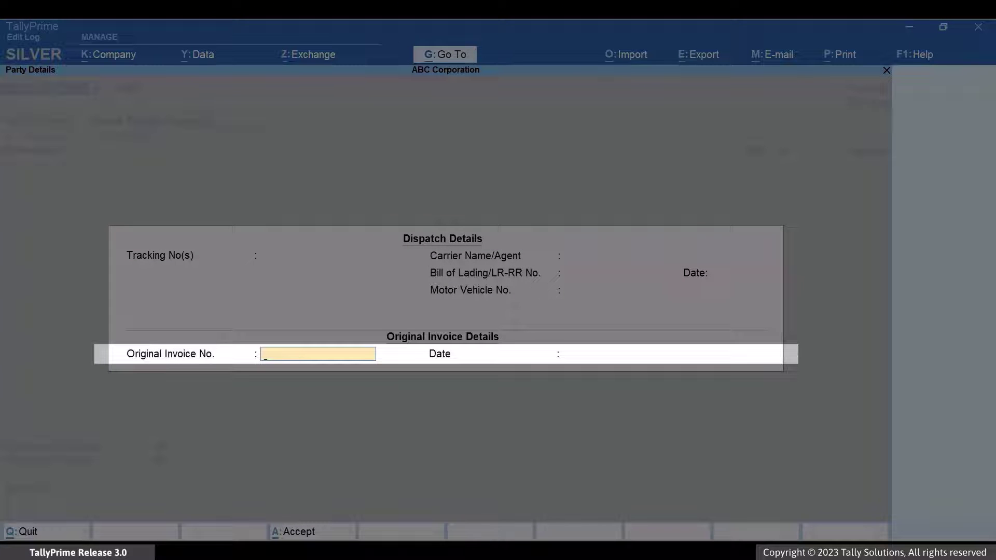
{"action": "type", "text": "SALES2"}
{"action": "key", "text": "Return"}
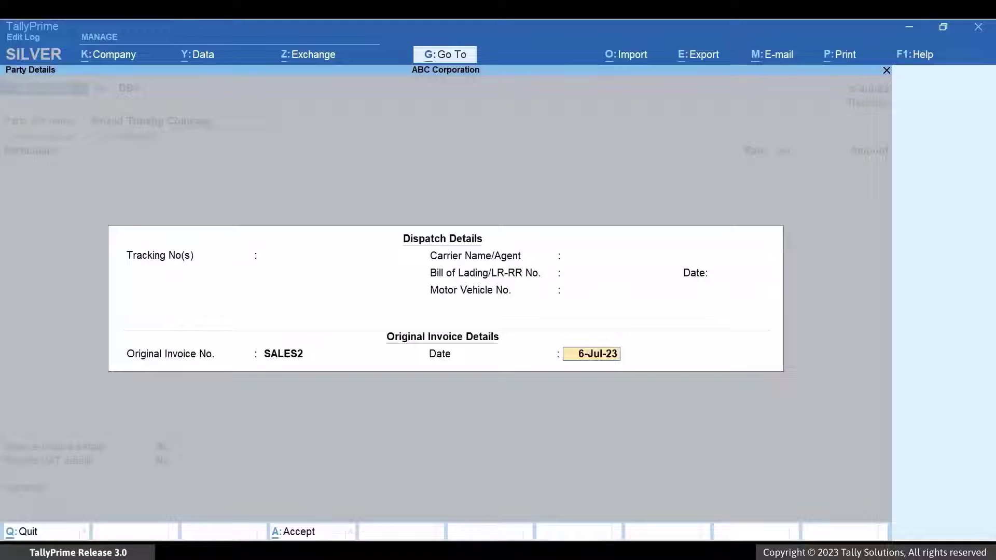
{"action": "key", "text": "Return"}
{"action": "key", "text": "Return"}
{"action": "key", "text": "ctrl+a"}
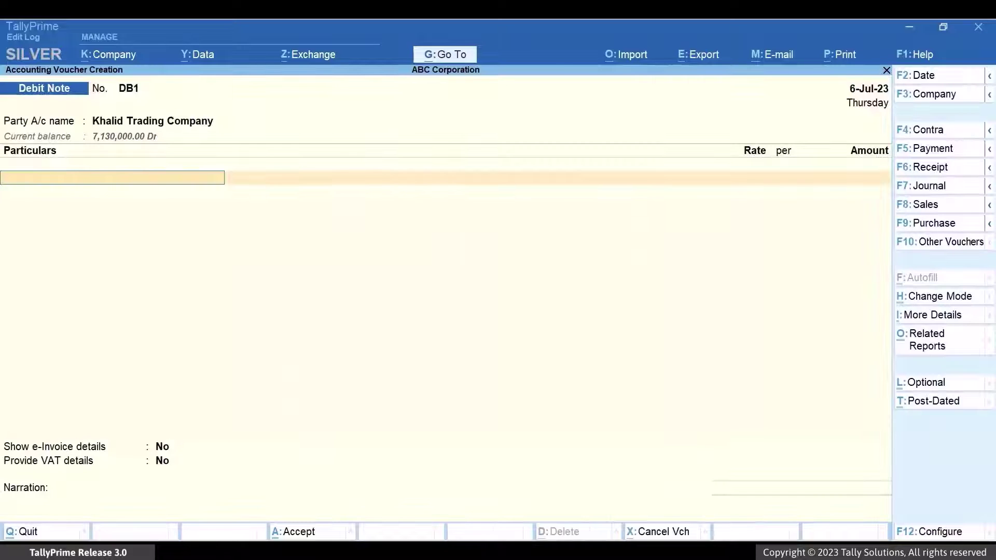
Add Sales at 1,00,000 and the VAT ledger at 15,000 to debit note DB1.
{"action": "type", "text": "s"}
{"action": "key", "text": "Return"}
{"action": "type", "text": "1,0"}
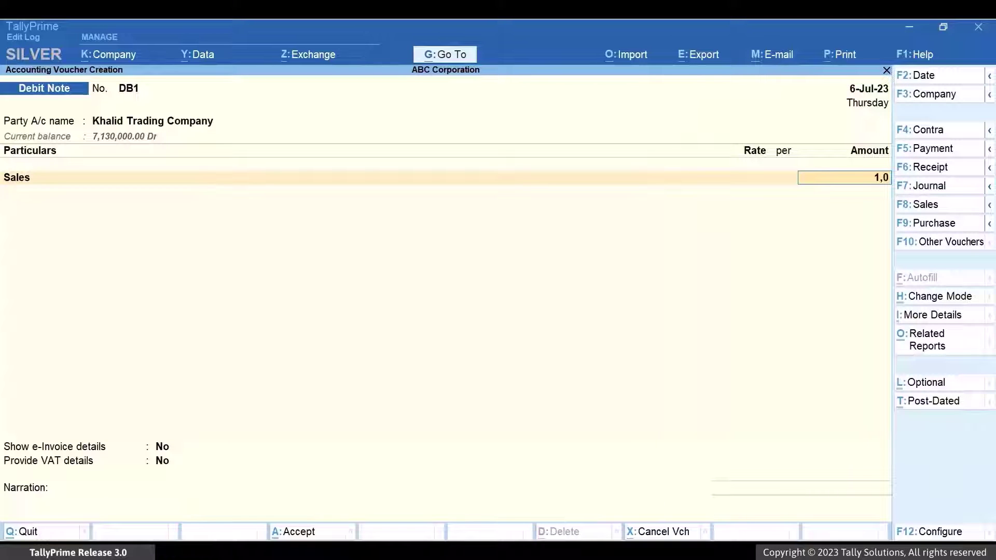
{"action": "type", "text": "0,000"}
{"action": "key", "text": "Return"}
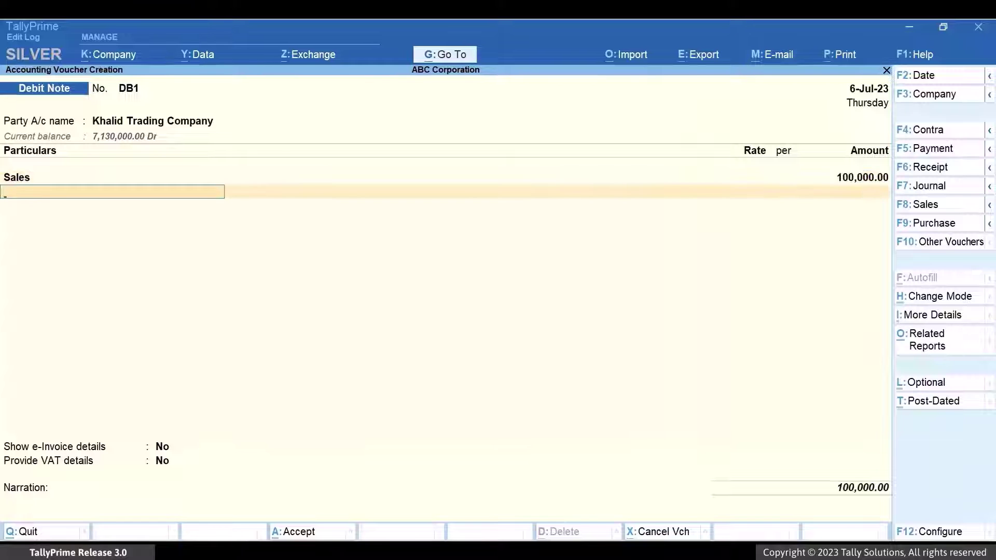
{"action": "type", "text": "VAT"}
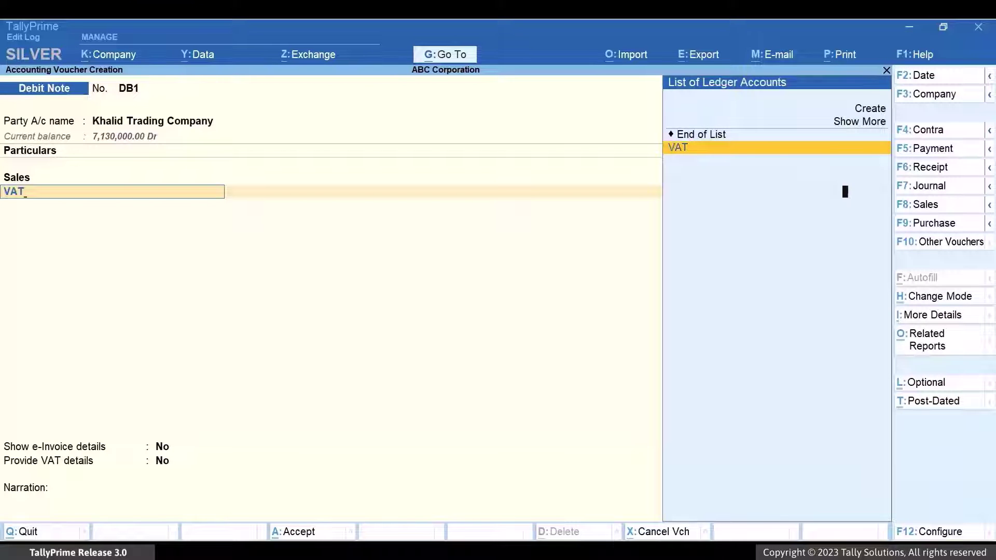
{"action": "key", "text": "Return"}
{"action": "key", "text": "Return"}
{"action": "key", "text": "Return"}
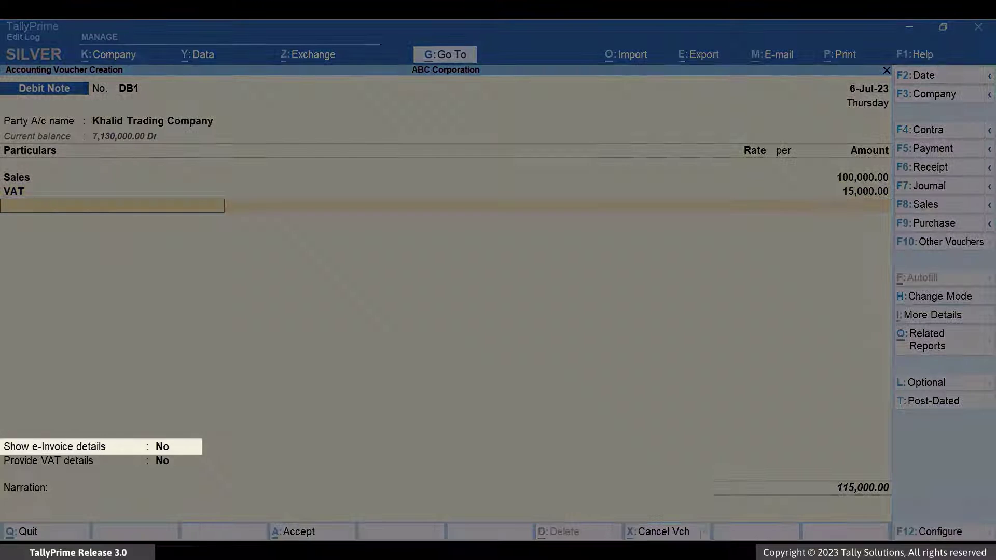
Enable e-invoice details, leaving the advance amount empty.
{"action": "type", "text": "Yes"}
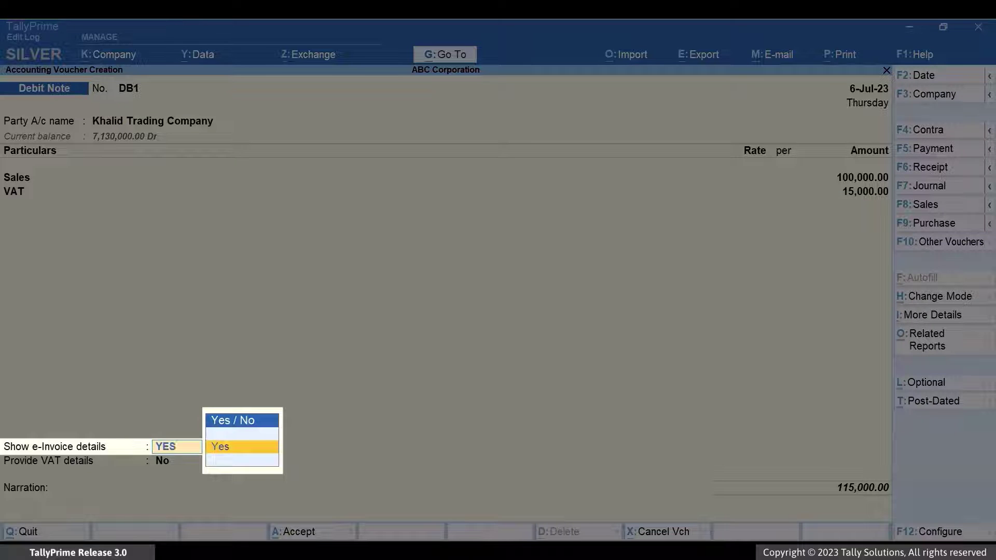
{"action": "key", "text": "Return"}
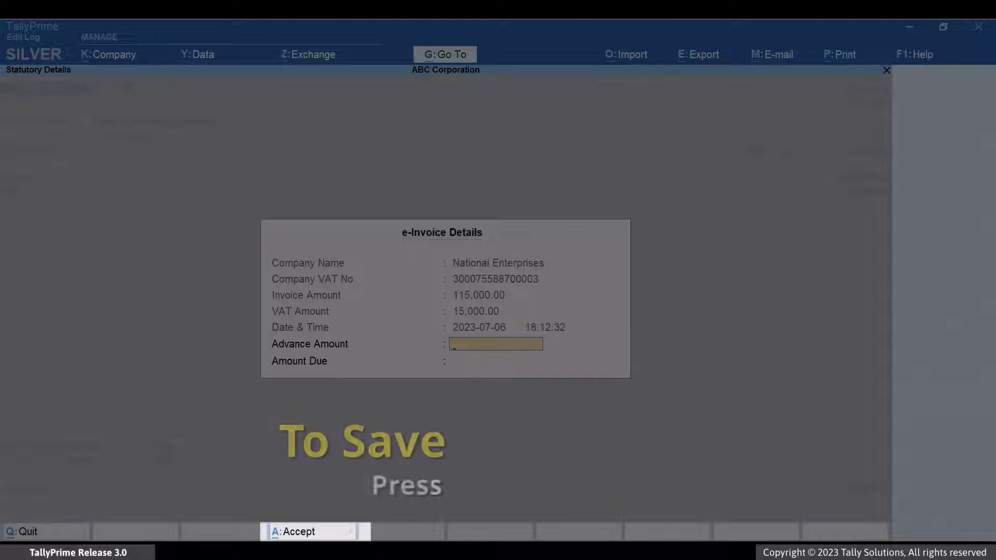
{"action": "key", "text": "Return"}
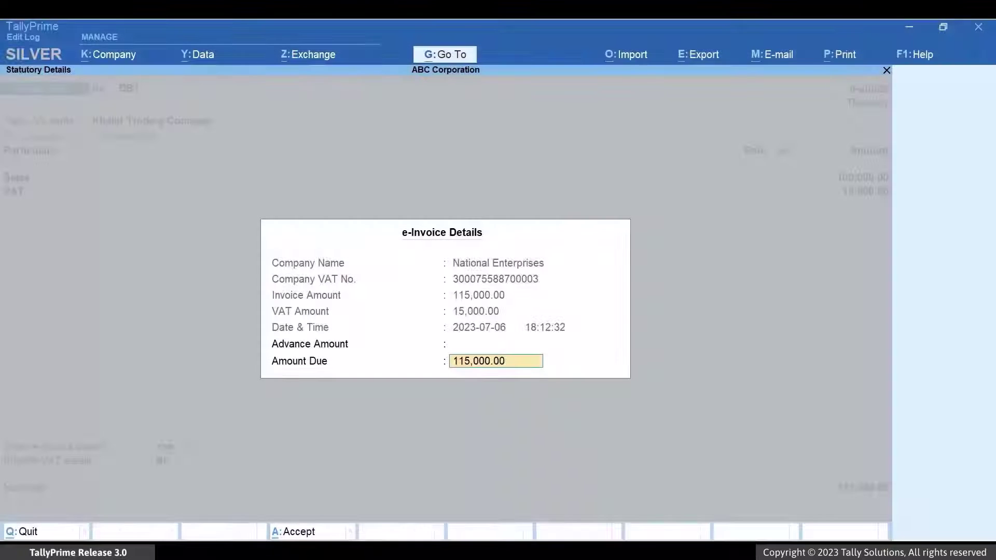
{"action": "key", "text": "ctrl+a"}
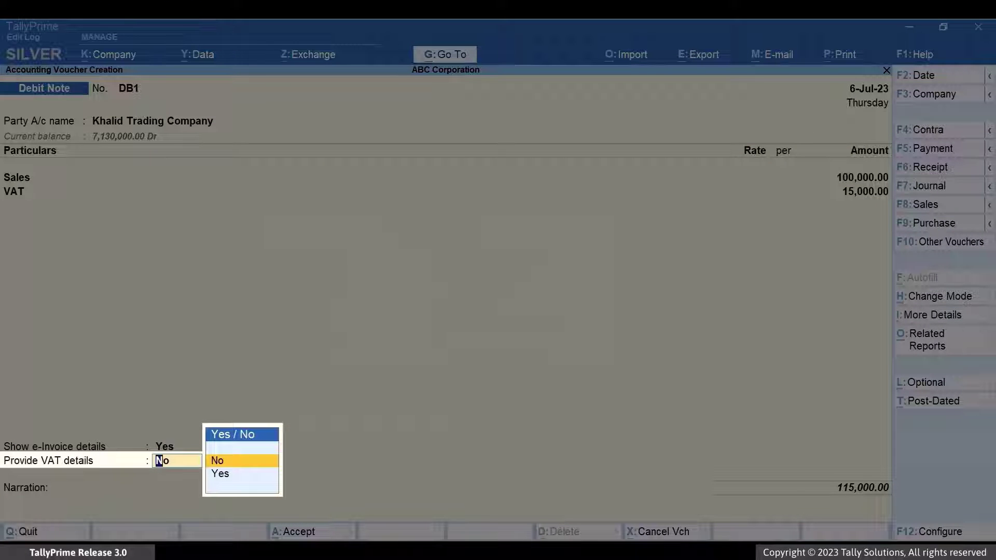
Provide VAT details citing SALES2 with goods or services refund as the return reason.
{"action": "type", "text": "YES"}
{"action": "key", "text": "Return"}
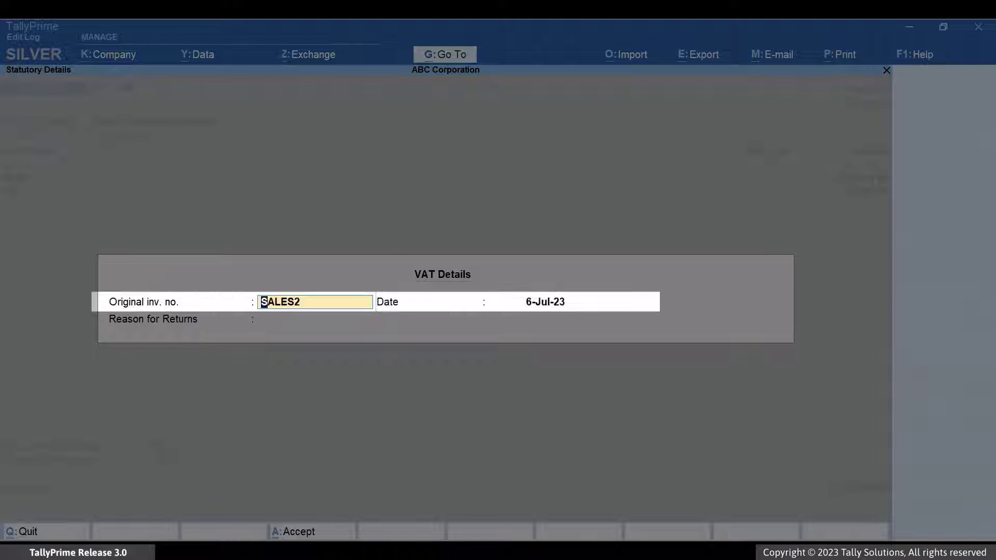
{"action": "key", "text": "Return"}
{"action": "key", "text": "Return"}
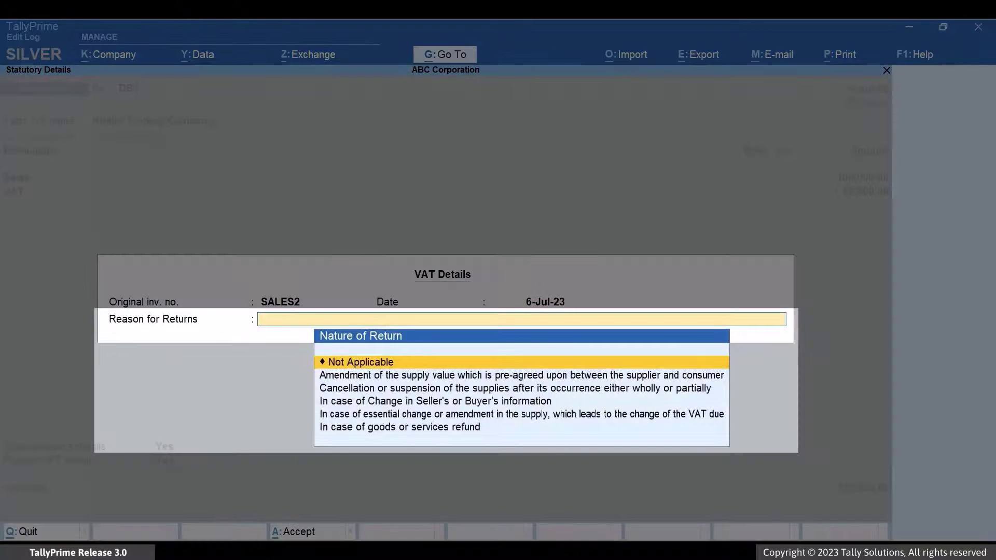
{"action": "key", "text": "Down"}
{"action": "key", "text": "Down"}
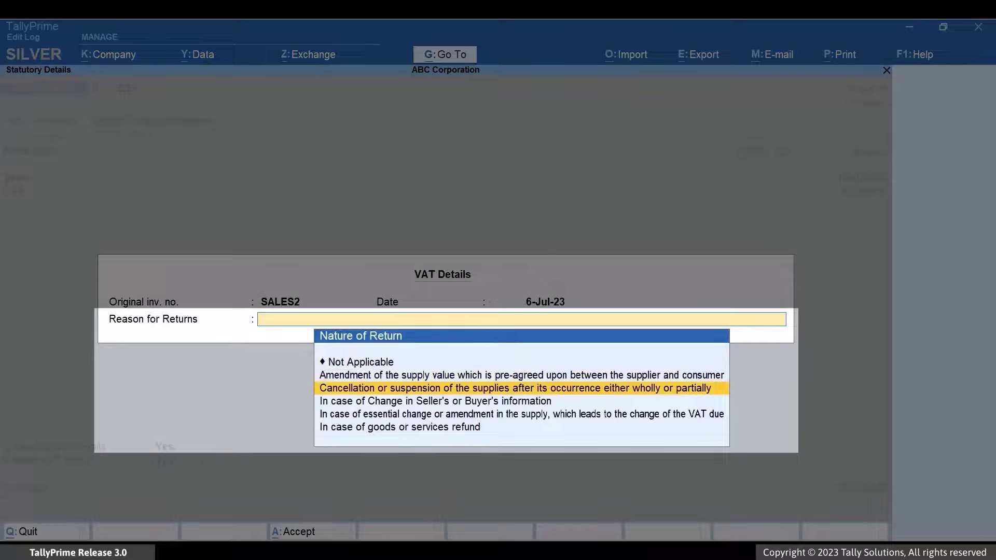
{"action": "key", "text": "Down"}
{"action": "key", "text": "Down"}
{"action": "key", "text": "Down"}
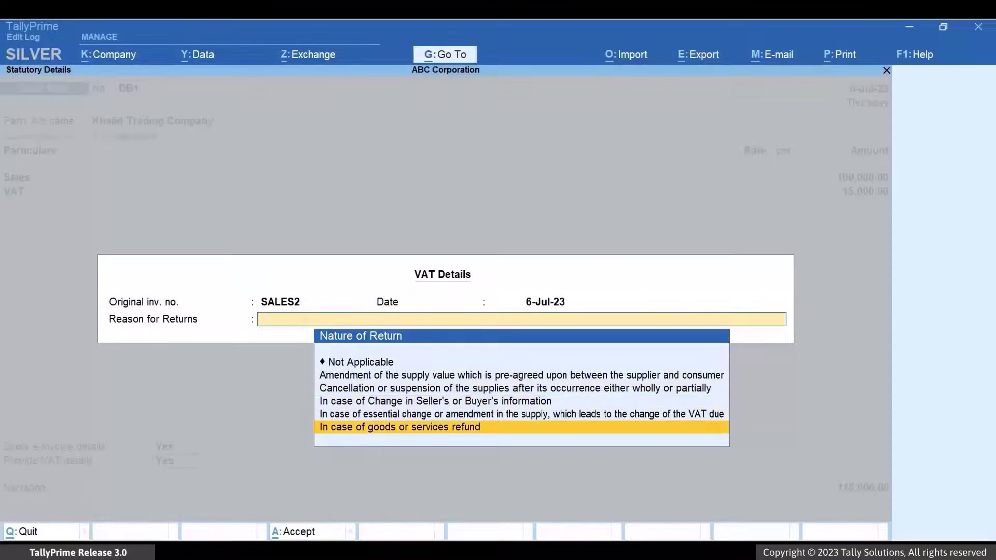
{"action": "key", "text": "Return"}
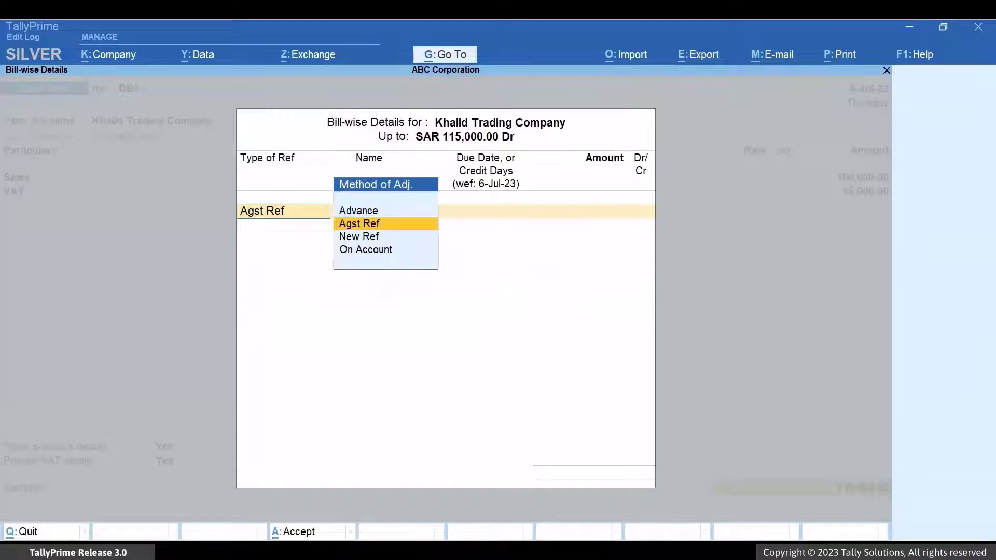
Settle DB1 against the pending bill SALES2 for 115,000.00 Dr.
{"action": "key", "text": "Return"}
{"action": "key", "text": "Down"}
{"action": "key", "text": "Return"}
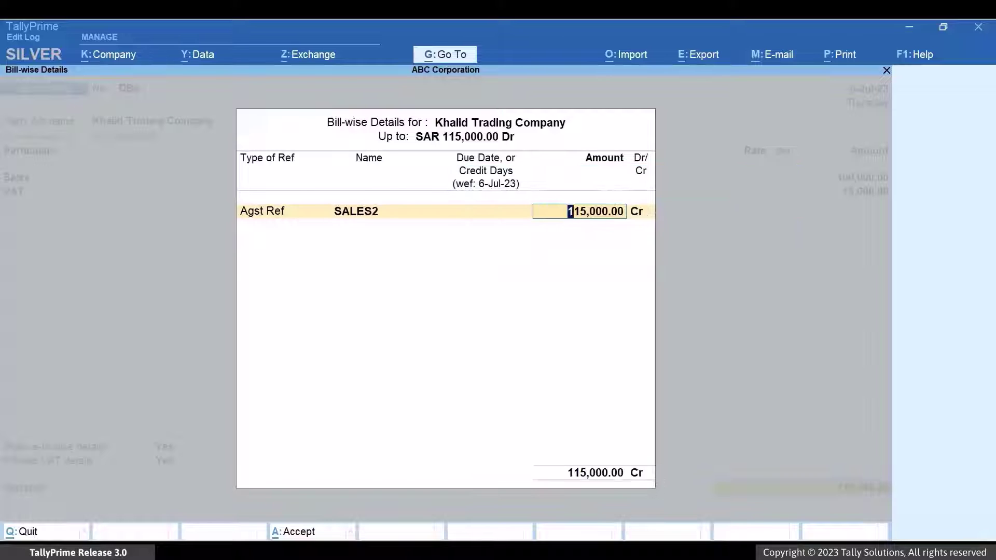
{"action": "key", "text": "Return"}
{"action": "type", "text": "dr"}
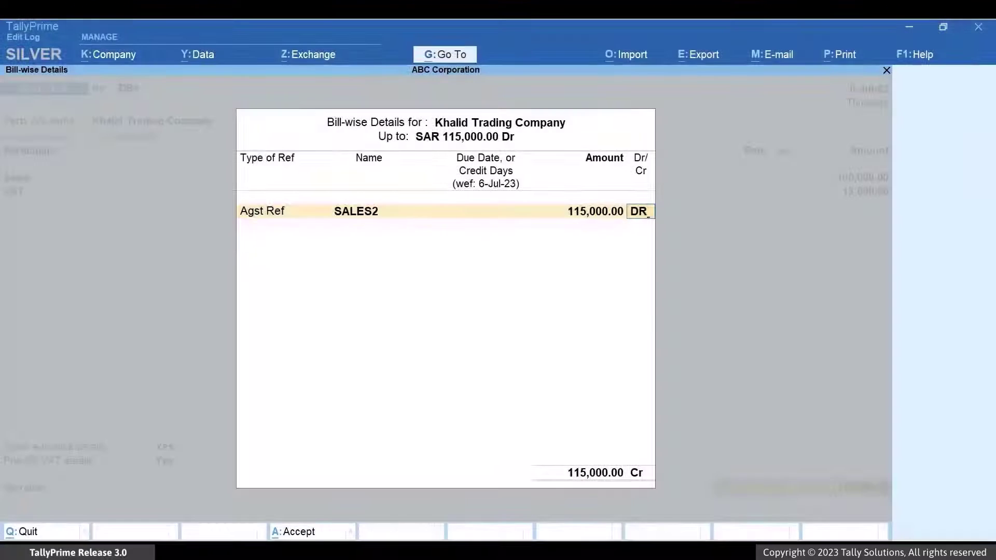
{"action": "key", "text": "ctrl+a"}
Add the narration 'This is a B2B vouche', save DB1 and generate its e-invoice.
{"action": "type", "text": "This"}
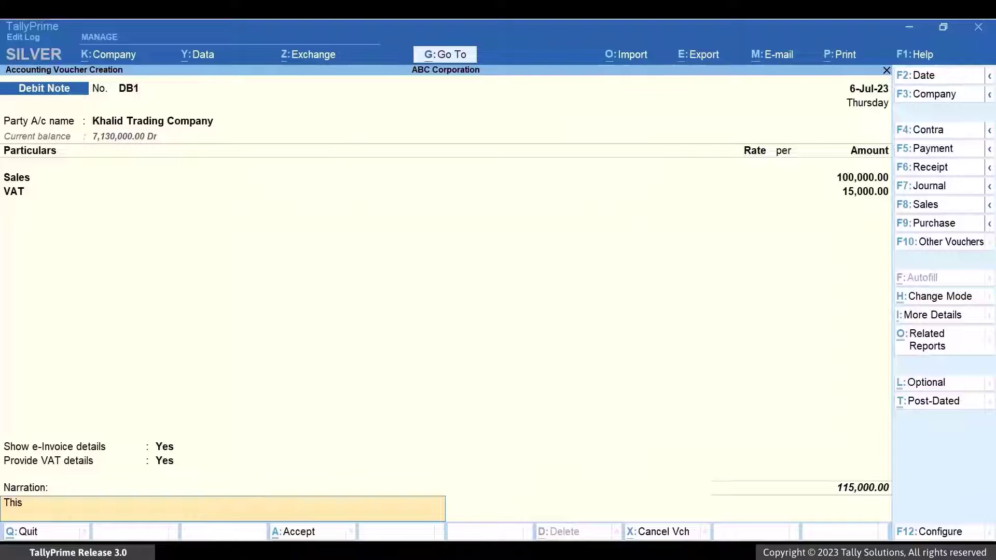
{"action": "type", "text": " is a B2B voucher."}
{"action": "key", "text": "ctrl+a"}
{"action": "key", "text": "y"}
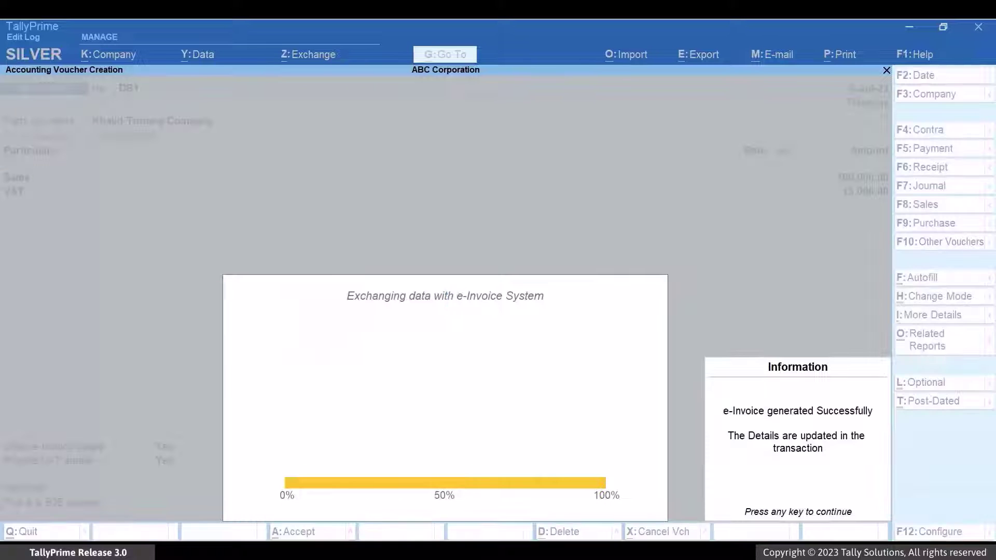
{"action": "key", "text": "Return"}
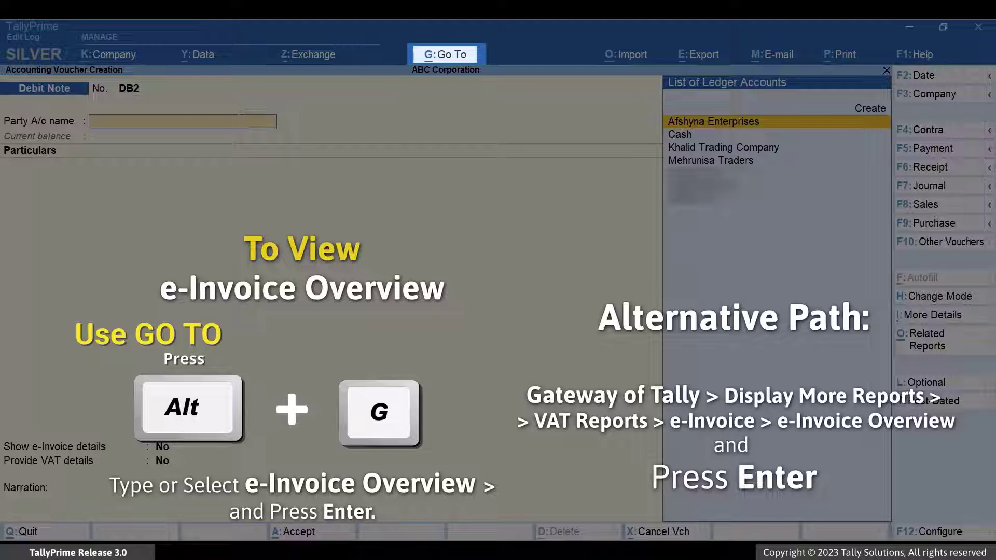
Open debit note DB1 from the e-Invoice Generated list in e-Invoice Overview.
{"action": "key", "text": "alt+g"}
{"action": "type", "text": "E"}
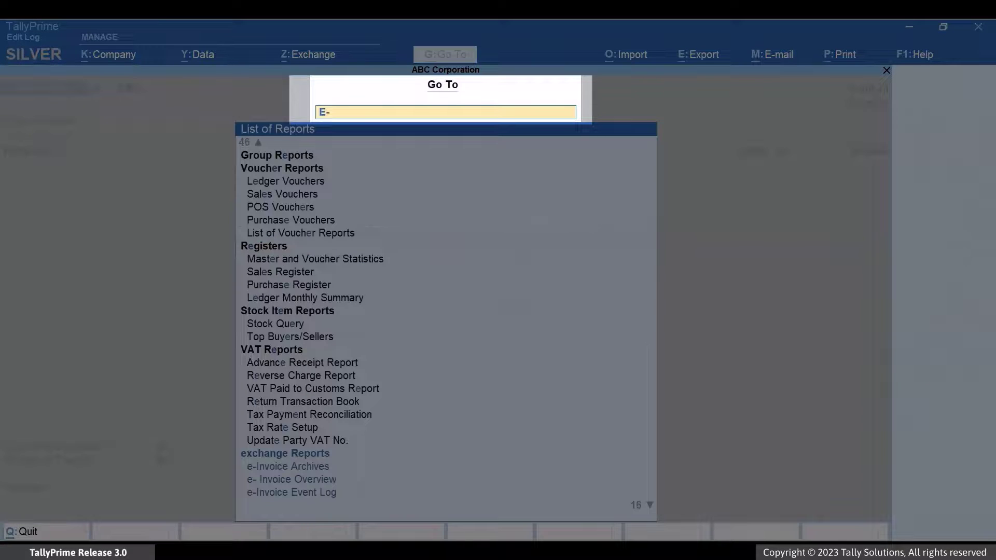
{"action": "type", "text": "-Inv"}
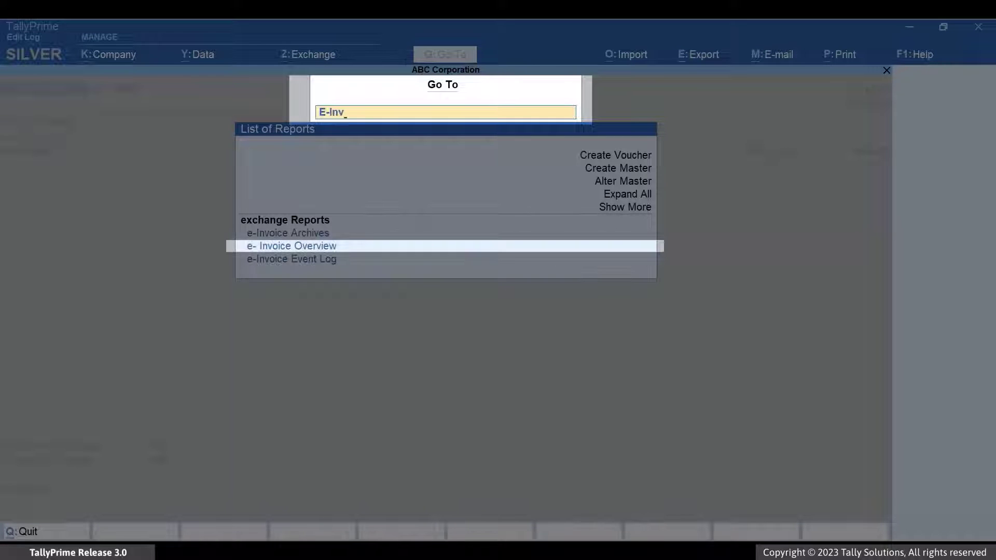
{"action": "key", "text": "Return"}
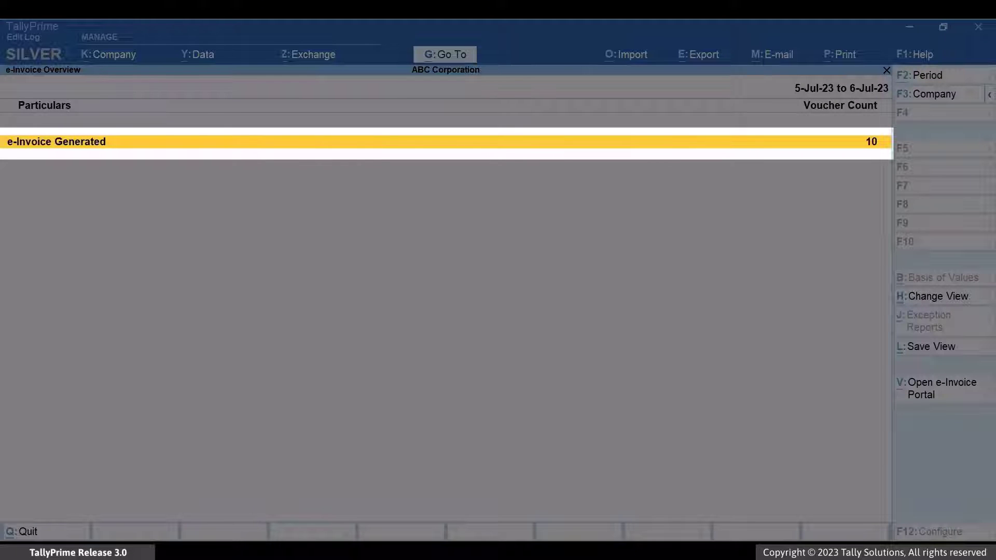
{"action": "key", "text": "Return"}
{"action": "key", "text": "Down"}
{"action": "key", "text": "Down"}
{"action": "key", "text": "Down"}
{"action": "key", "text": "Down"}
{"action": "key", "text": "Down"}
{"action": "key", "text": "Down"}
{"action": "key", "text": "Down"}
{"action": "key", "text": "Down"}
{"action": "key", "text": "Down"}
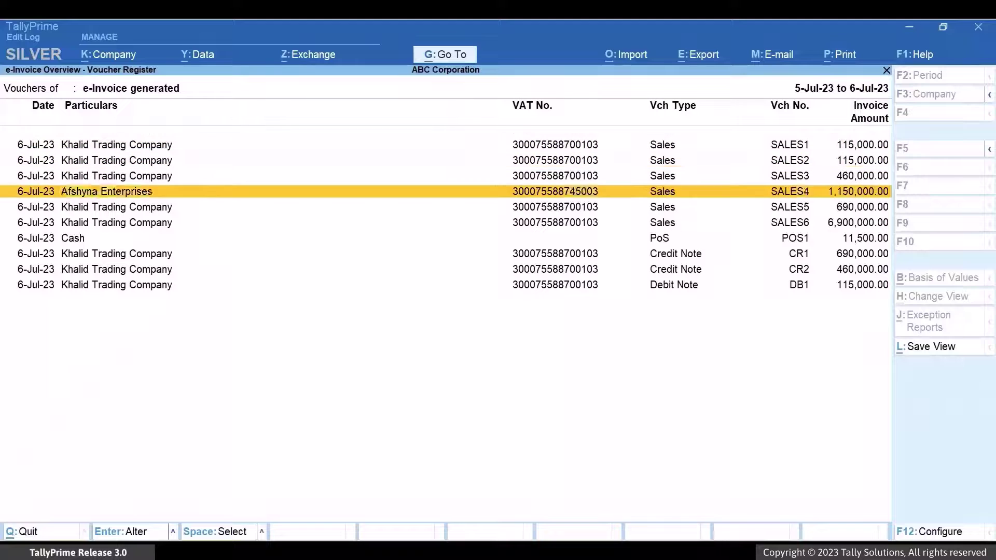
{"action": "key", "text": "Return"}
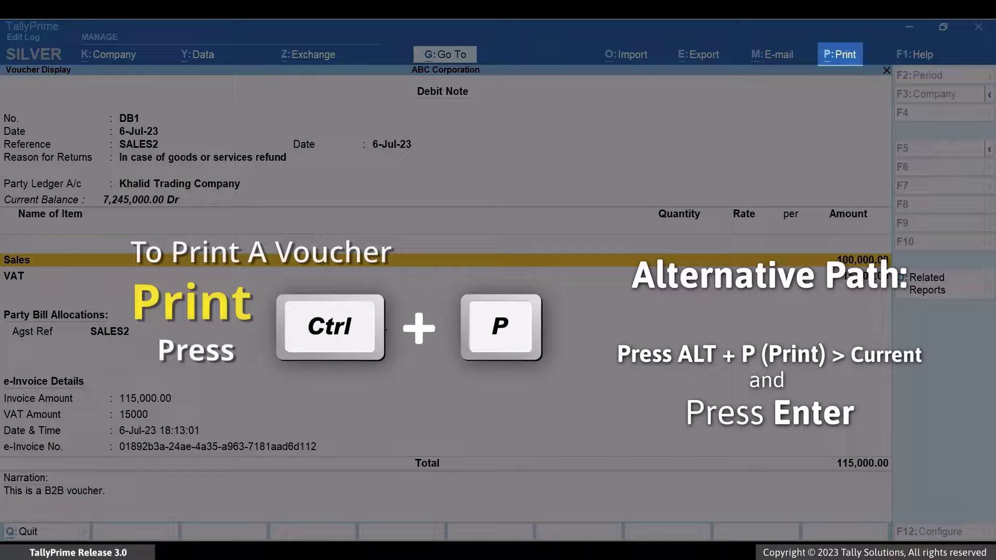
Show debit note DB1 as a print preview and scroll down through it.
{"action": "key", "text": "ctrl+p"}
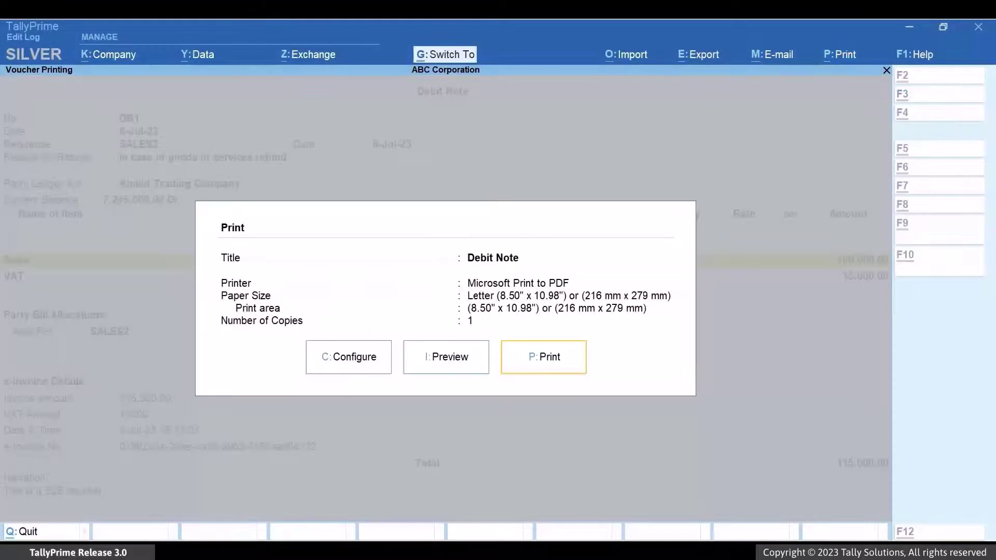
{"action": "key", "text": "Left"}
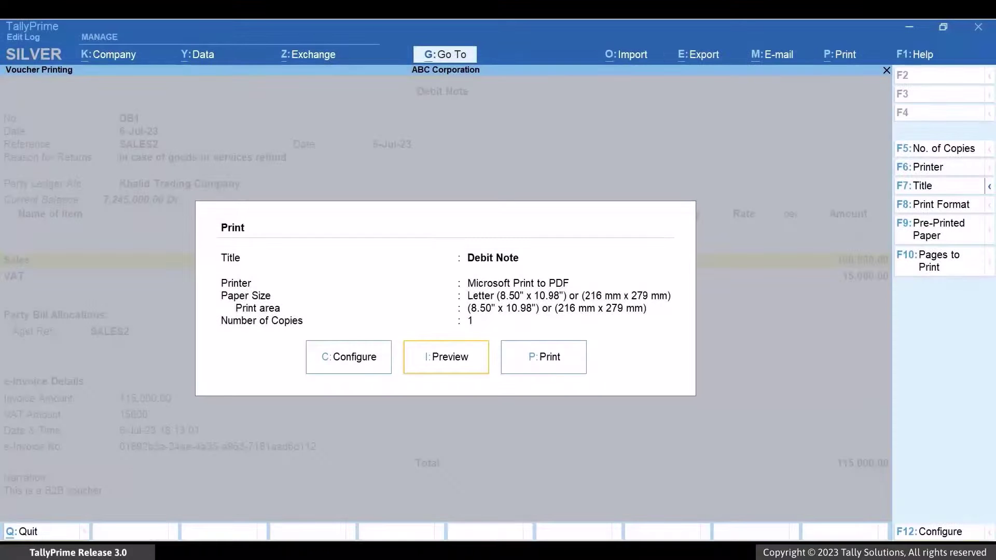
{"action": "key", "text": "i"}
{"action": "key", "text": "Return"}
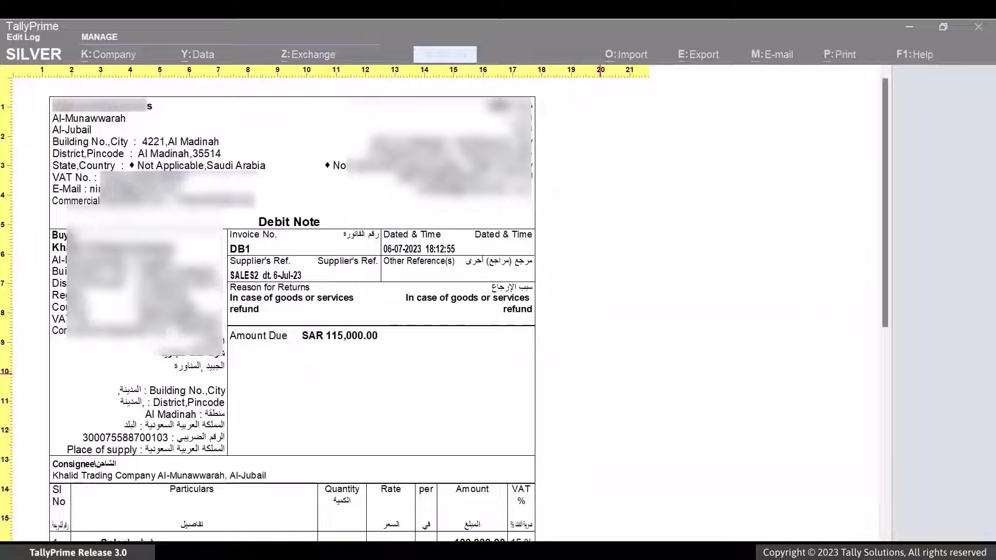
{"action": "scroll", "coordinate": [292, 312], "scroll_direction": "down", "scroll_amount": 5}
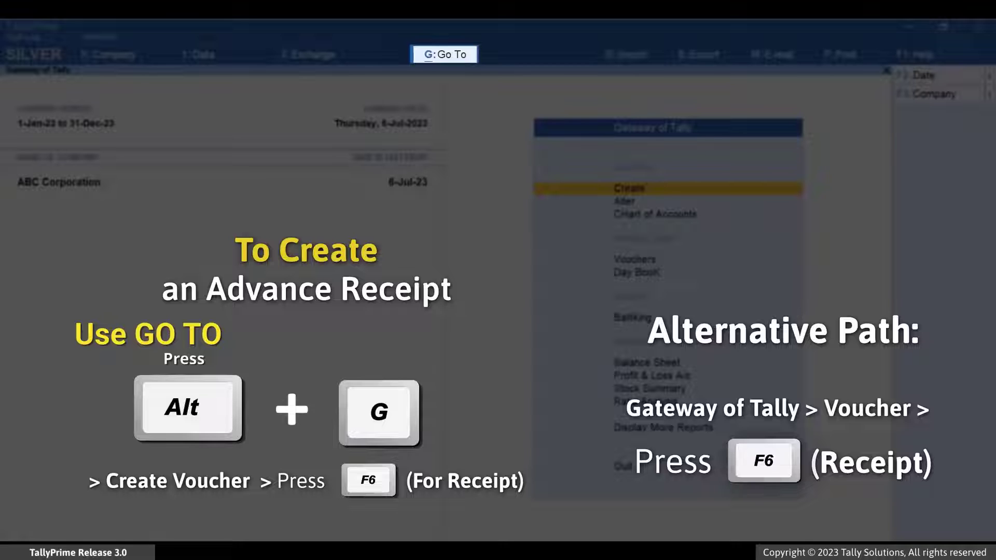
Start a new Receipt voucher from the voucher creation screen.
{"action": "key", "text": "alt+g"}
{"action": "key", "text": "Up"}
{"action": "key", "text": "Up"}
{"action": "key", "text": "Up"}
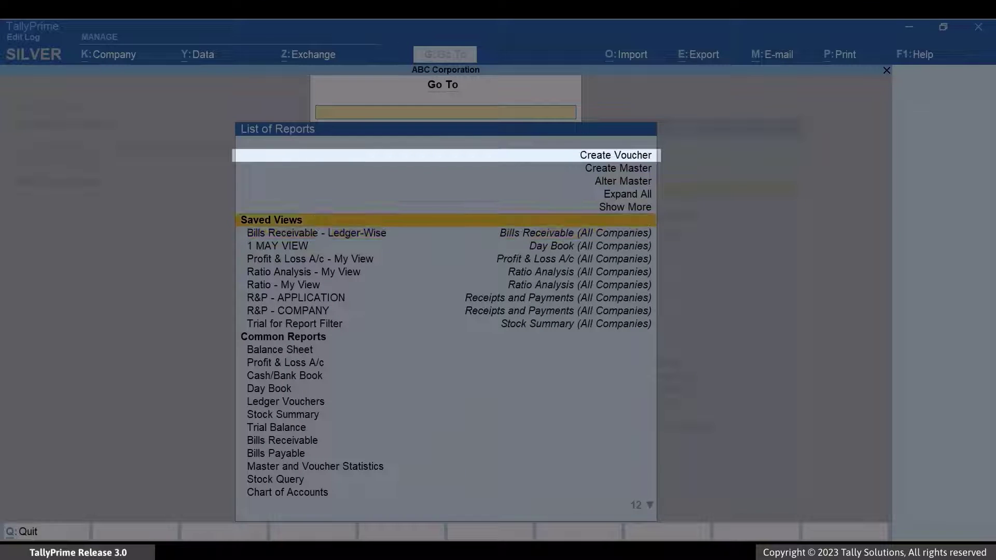
{"action": "key", "text": "Up"}
{"action": "key", "text": "Up"}
{"action": "key", "text": "Return"}
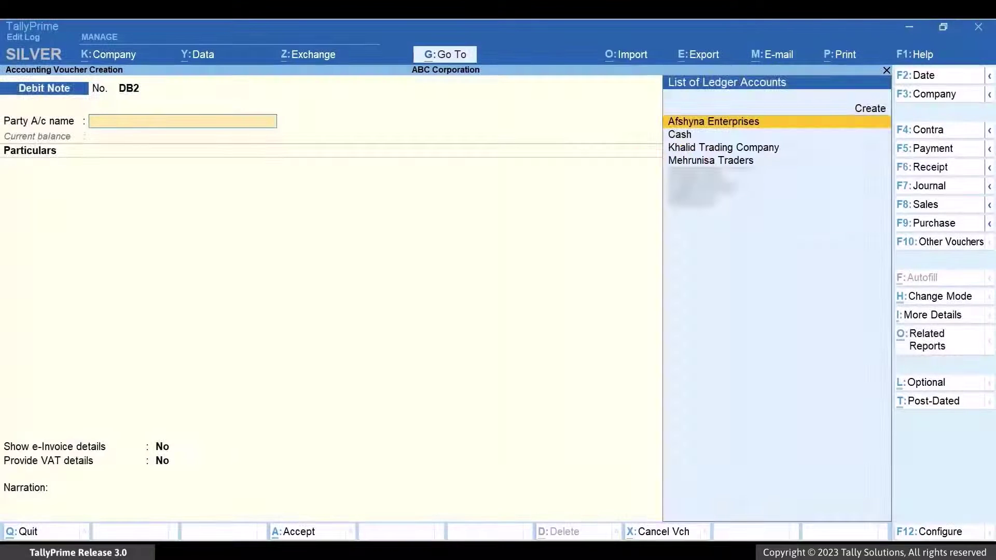
{"action": "key", "text": "F6"}
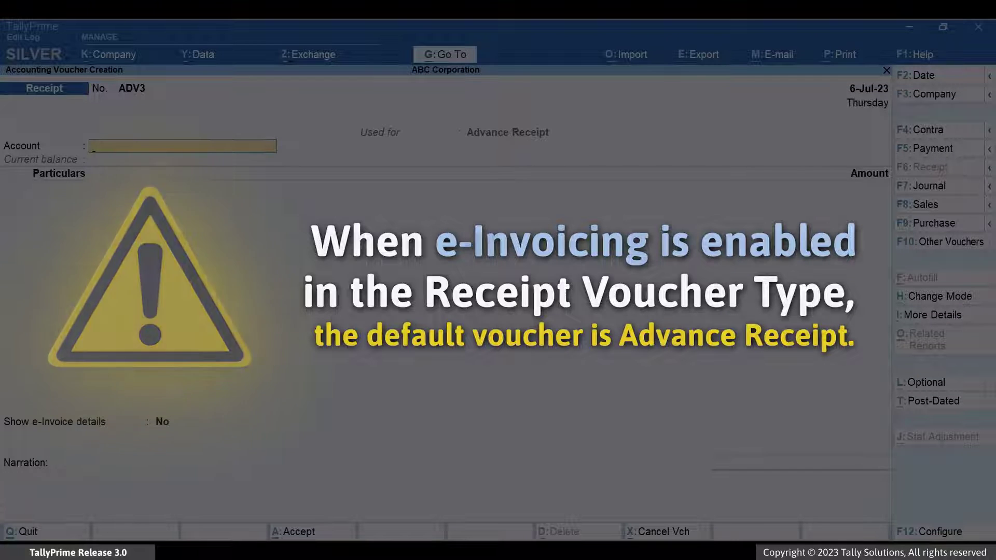
Receive into Cash from Khalid Trading Company as Domestic Taxable Supplies.
{"action": "type", "text": "Ca"}
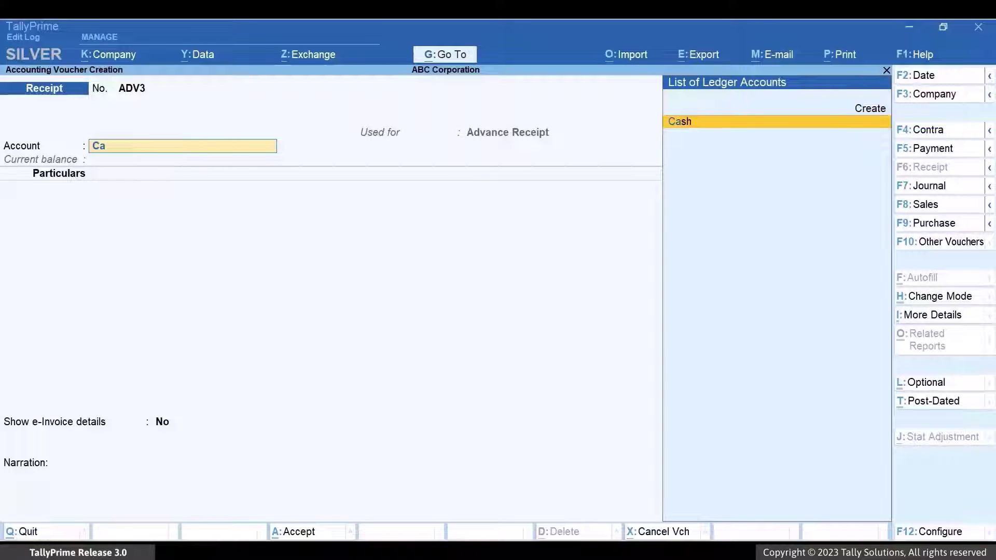
{"action": "key", "text": "Return"}
{"action": "type", "text": "Kha"}
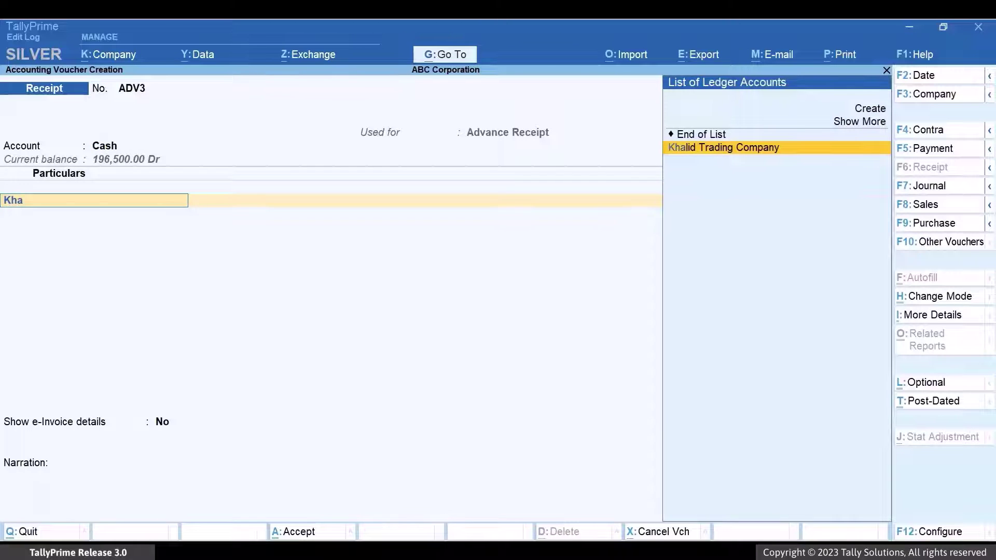
{"action": "key", "text": "Return"}
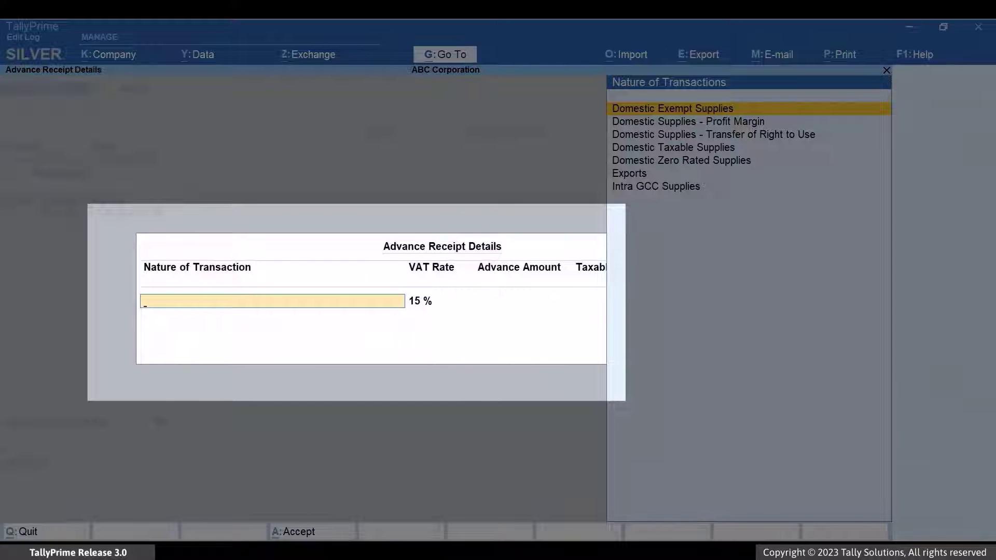
{"action": "key", "text": "Down"}
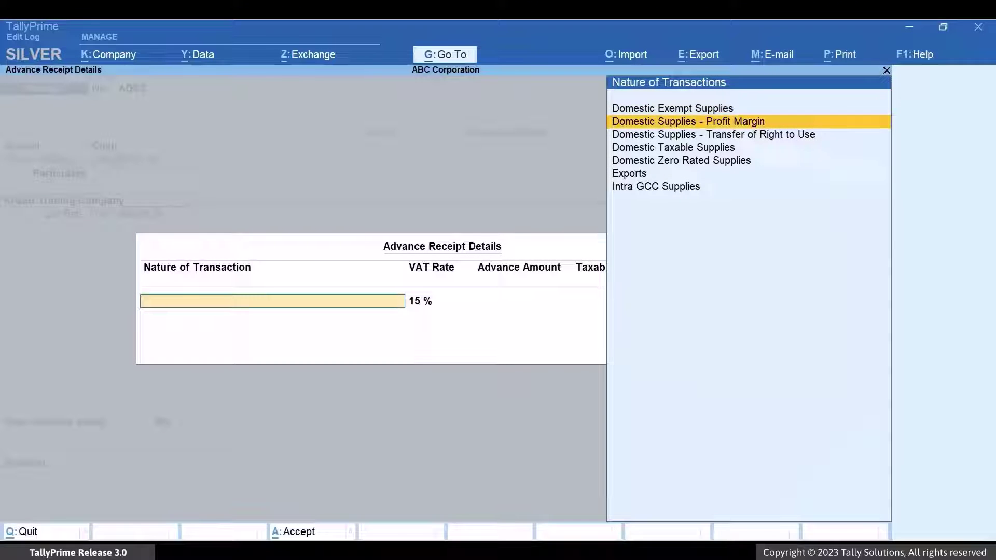
{"action": "key", "text": "Down"}
{"action": "key", "text": "Down"}
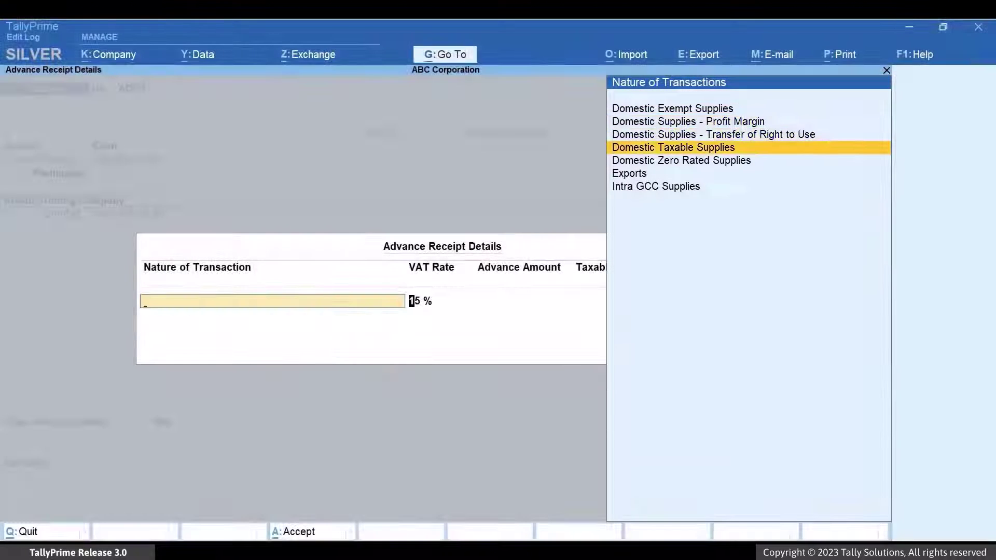
{"action": "key", "text": "Return"}
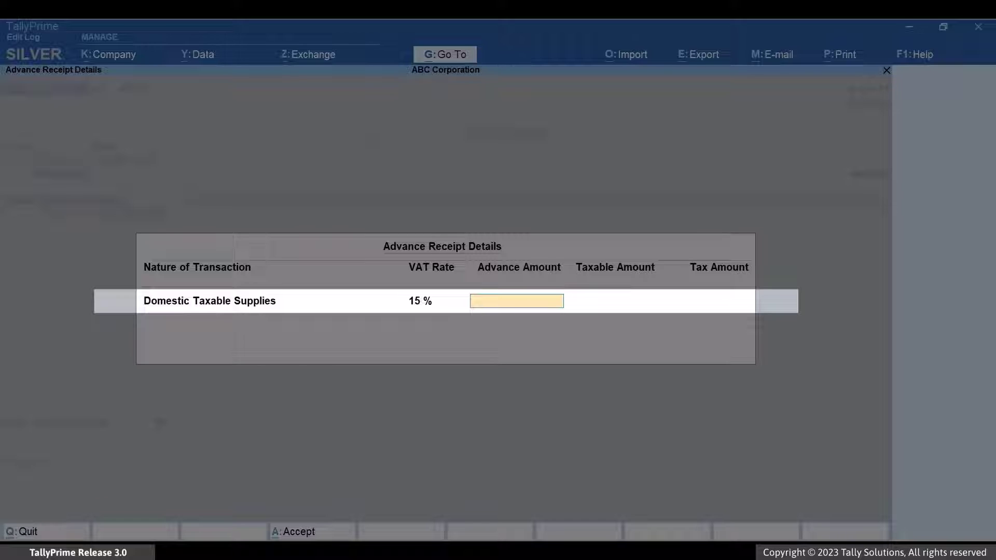
Enter the 3,00,000 advance amount and record bill reference ADV3.
{"action": "type", "text": "3,00"}
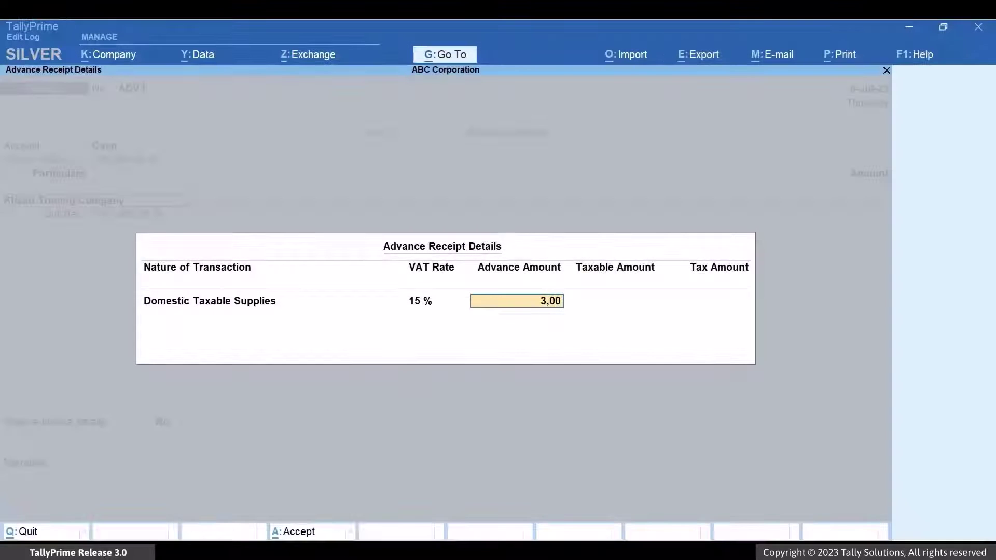
{"action": "type", "text": ",000"}
{"action": "key", "text": "Return"}
{"action": "key", "text": "Return"}
{"action": "key", "text": "Return"}
{"action": "key", "text": "Return"}
{"action": "key", "text": "Return"}
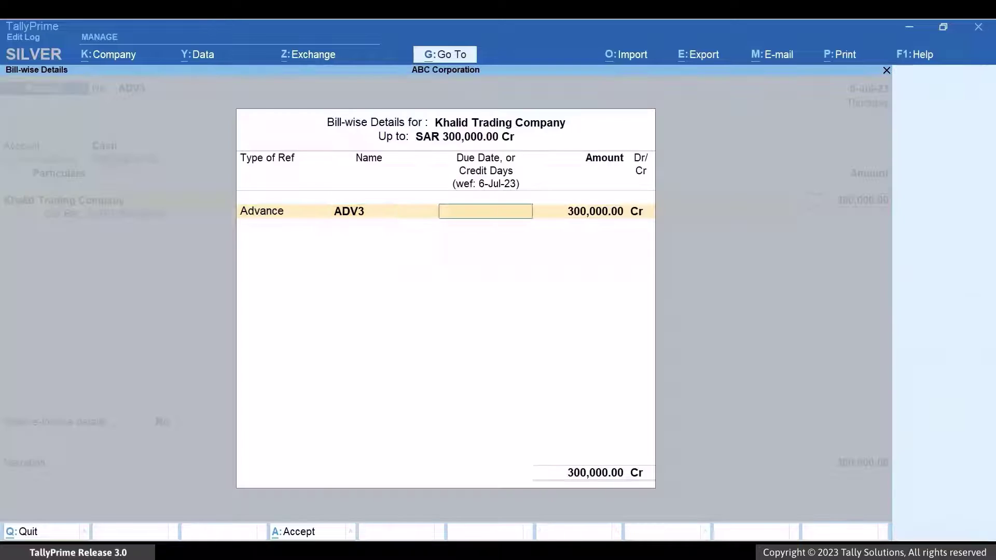
{"action": "key", "text": "Return"}
{"action": "key", "text": "Return"}
{"action": "key", "text": "Return"}
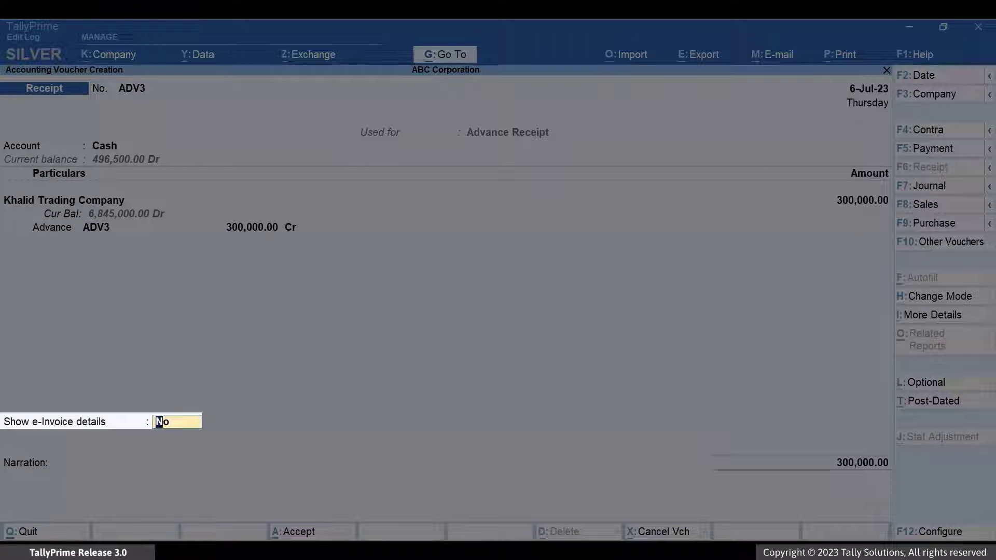
Turn on Show e-Invoice details for receipt ADV3 and accept the e-Invoice details.
{"action": "type", "text": "ye"}
{"action": "key", "text": "Return"}
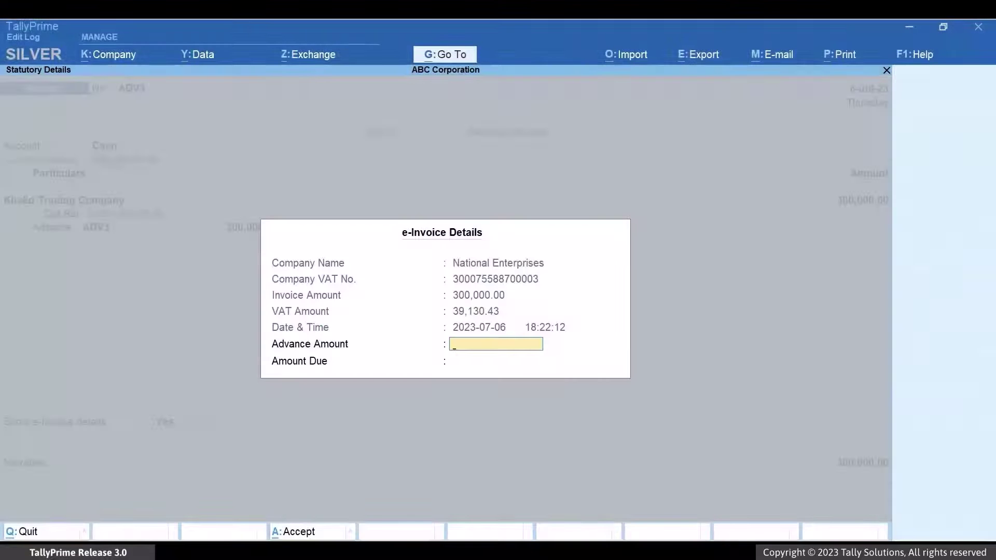
{"action": "key", "text": "Return"}
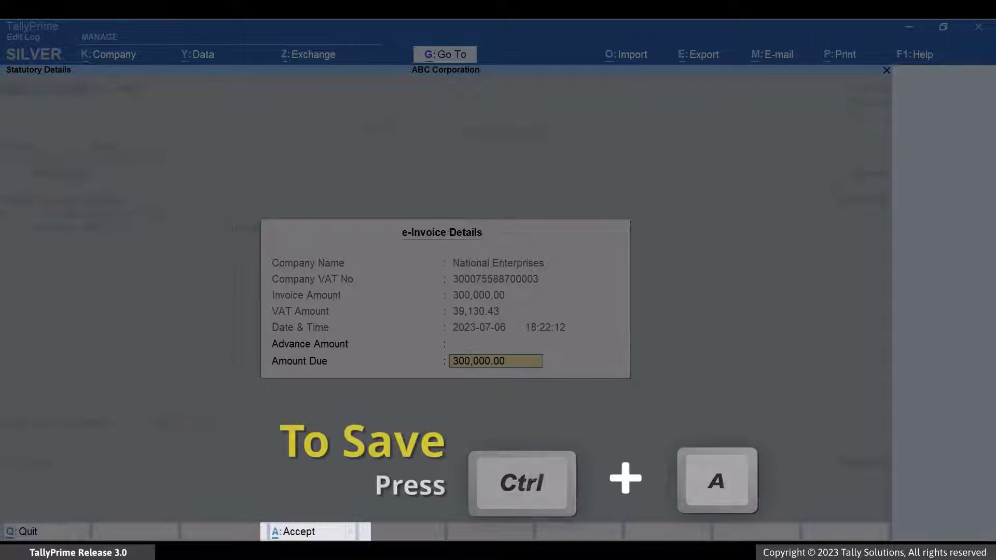
{"action": "key", "text": "ctrl+a"}
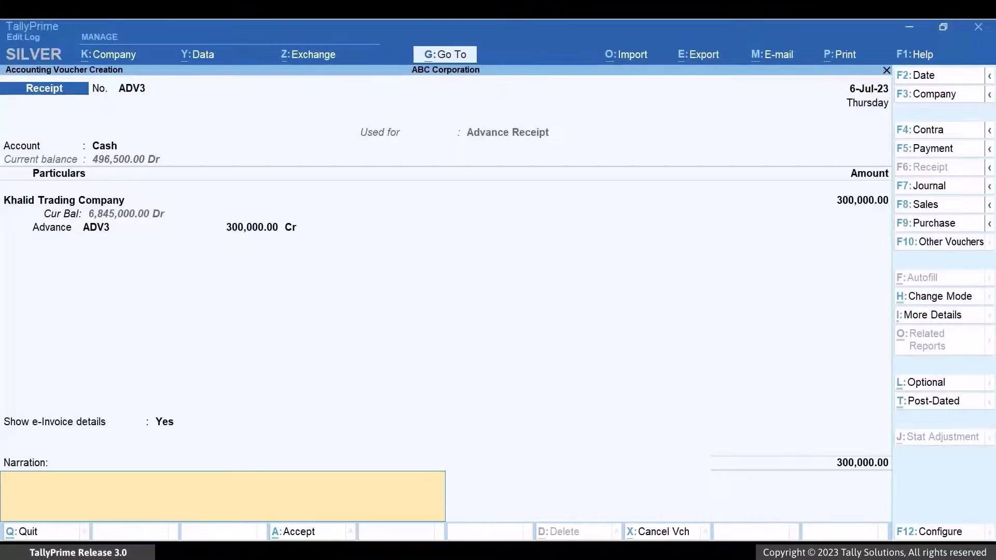
Add the narration 'This is a B2B voucher.', save the receipt and generate its e-invoice.
{"action": "type", "text": "This is a B2B"}
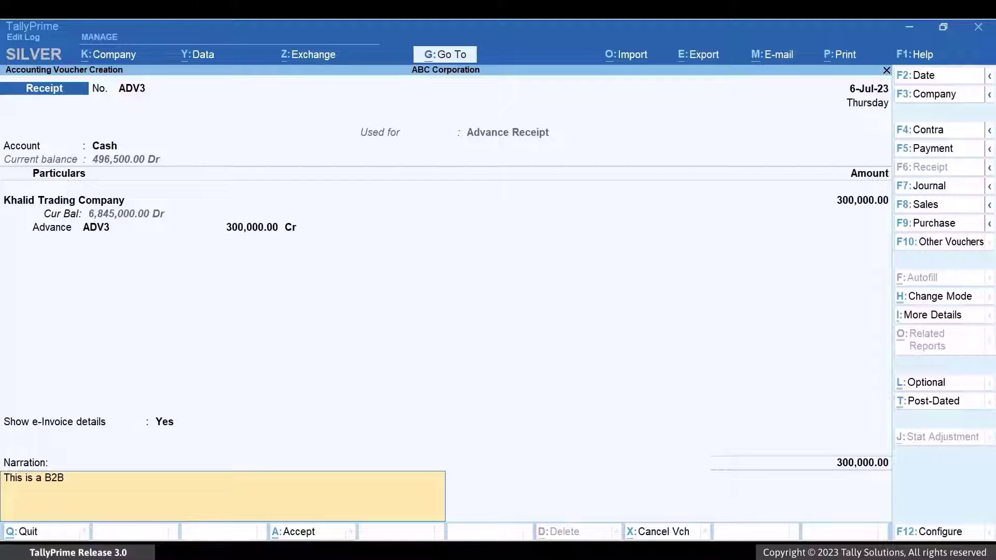
{"action": "type", "text": " voucher."}
{"action": "key", "text": "Return"}
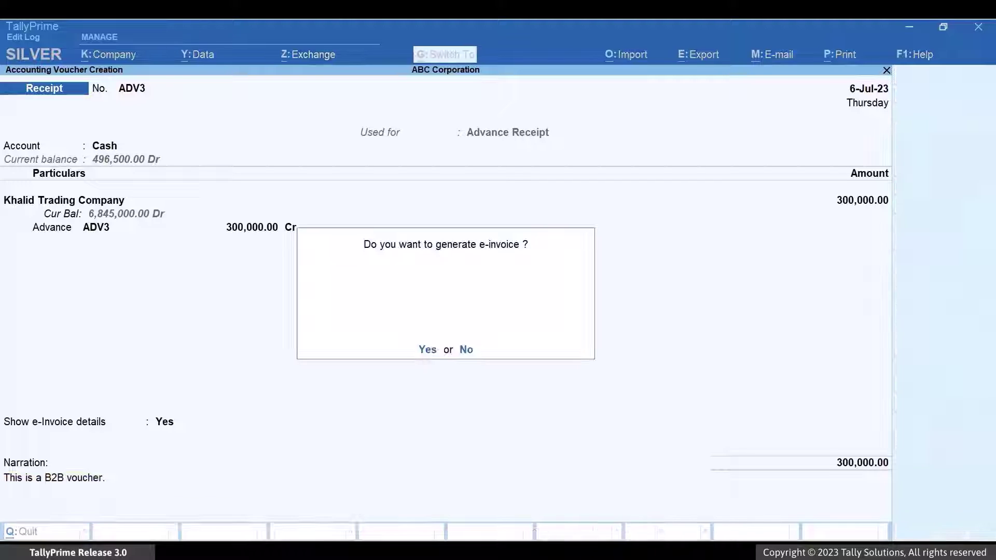
{"action": "key", "text": "y"}
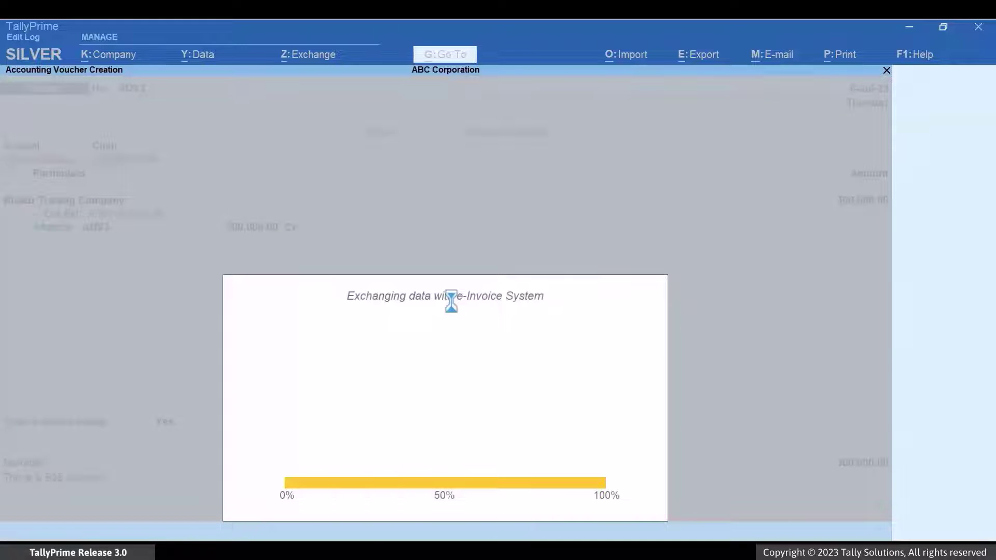
{"action": "key", "text": "Return"}
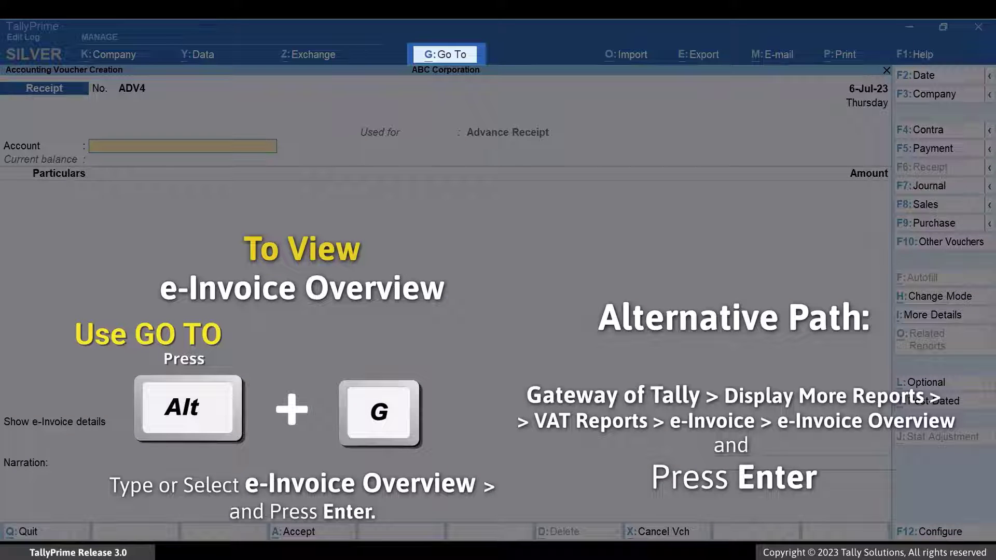
Open the e-Invoice Overview report through the Go To list.
{"action": "key", "text": "alt+g"}
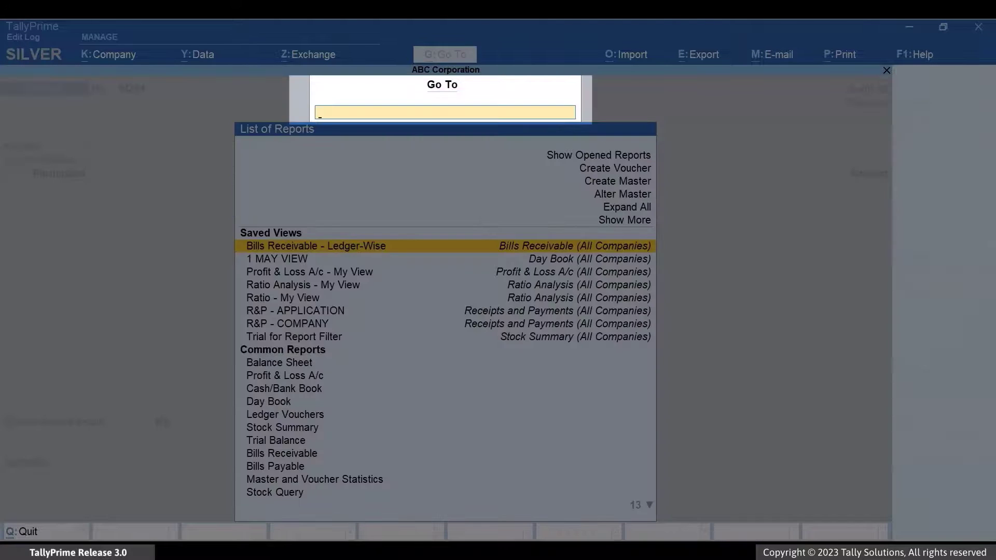
{"action": "type", "text": "E-Invoi"}
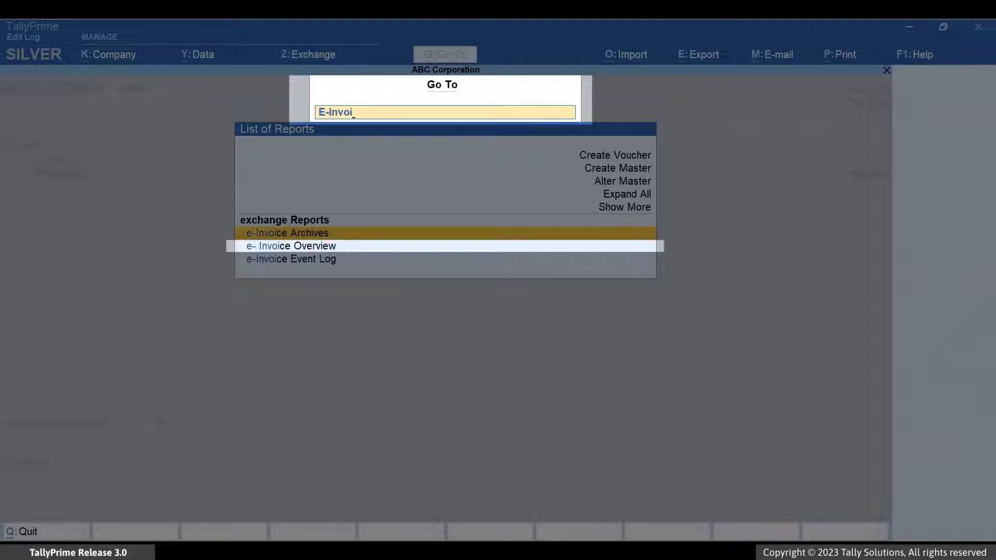
{"action": "key", "text": "Down"}
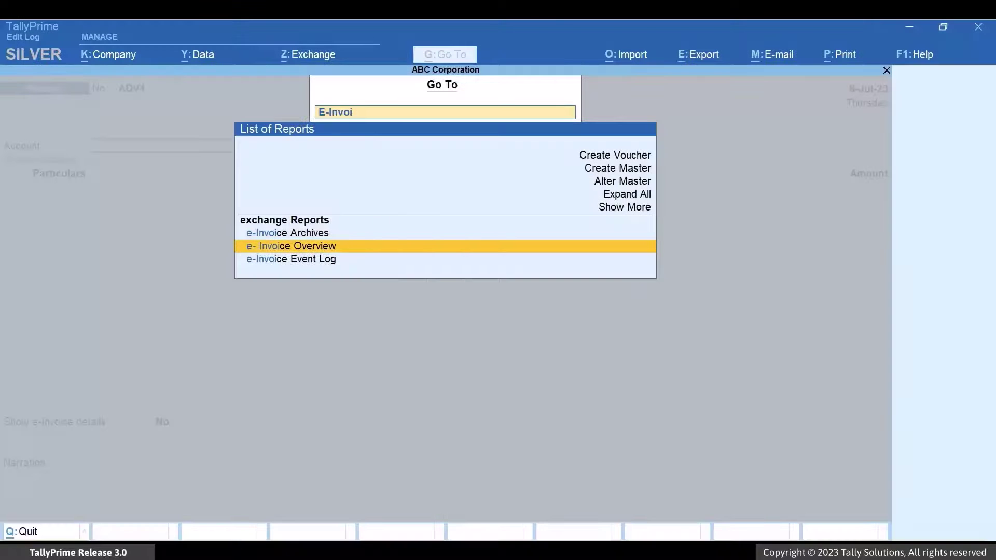
{"action": "key", "text": "Return"}
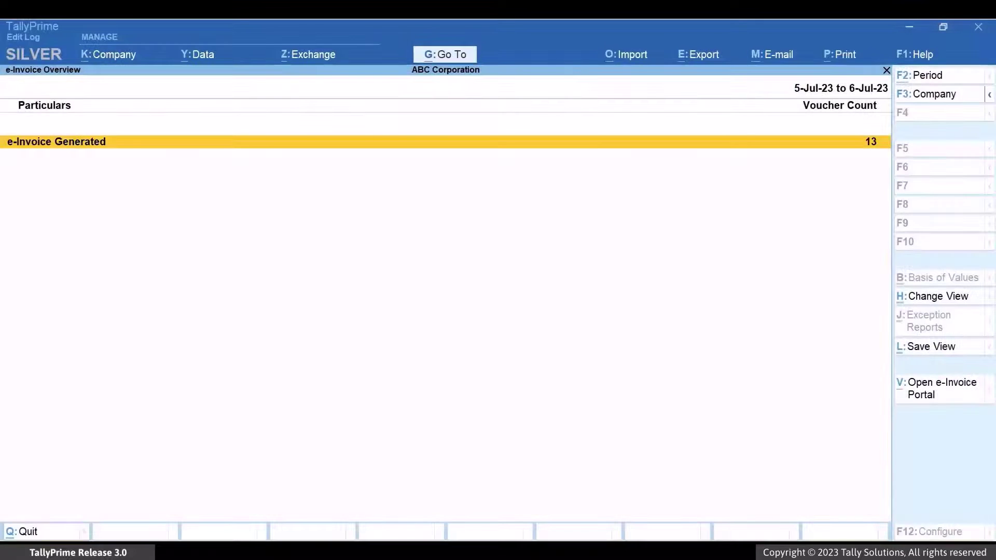
Drill into e-Invoice Generated and open receipt ADV3 for printing.
{"action": "key", "text": "Return"}
{"action": "key", "text": "Down"}
{"action": "key", "text": "Down"}
{"action": "key", "text": "Down"}
{"action": "key", "text": "Down"}
{"action": "key", "text": "Down"}
{"action": "key", "text": "Down"}
{"action": "key", "text": "Down"}
{"action": "key", "text": "Down"}
{"action": "key", "text": "Down"}
{"action": "key", "text": "Down"}
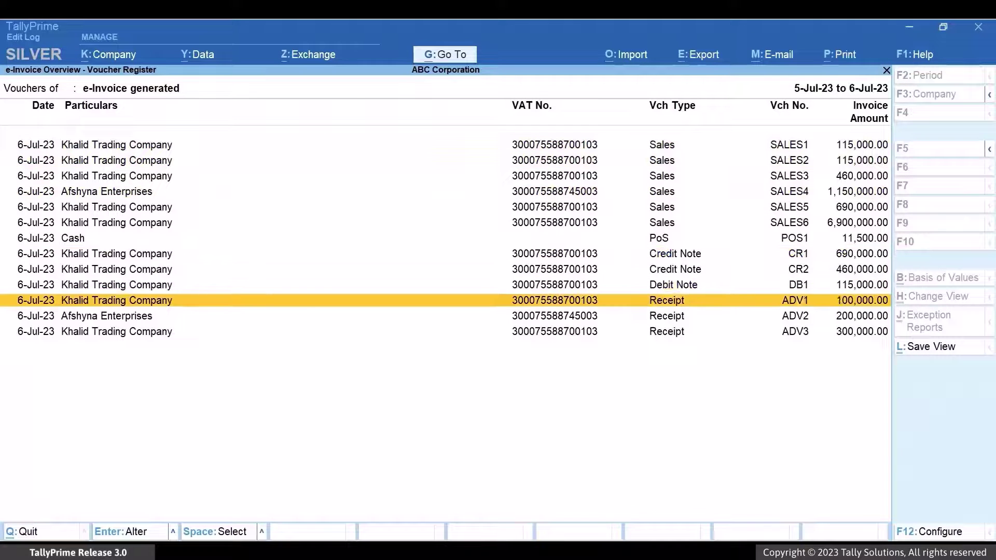
{"action": "key", "text": "Down"}
{"action": "key", "text": "Down"}
{"action": "key", "text": "Return"}
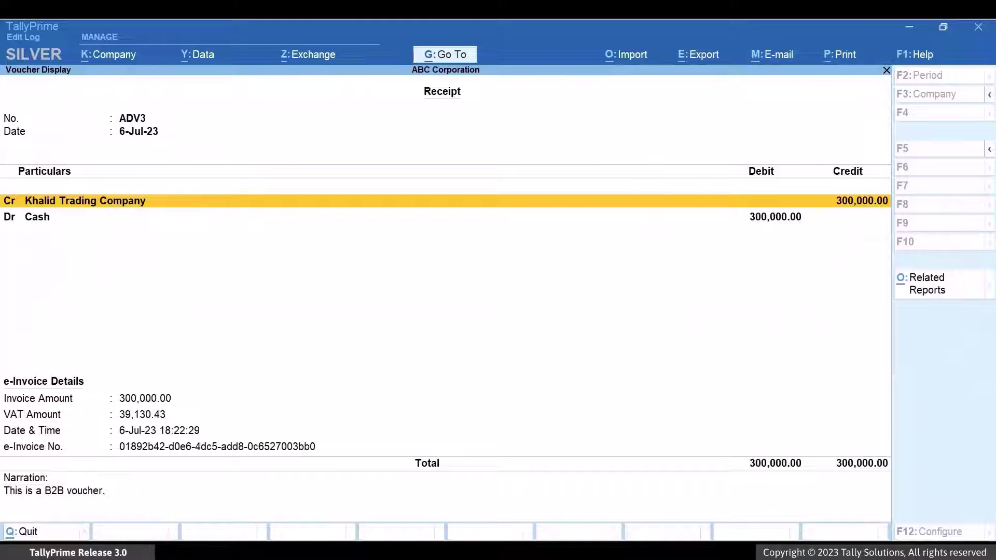
{"action": "key", "text": "ctrl+p"}
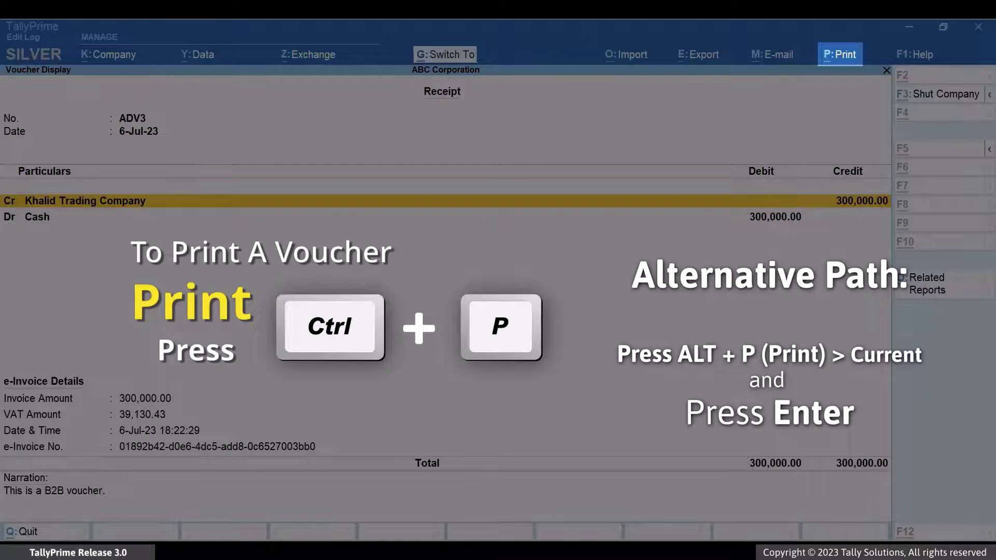
Preview receipt ADV3 and scroll down to its totals and QR code.
{"action": "key", "text": "Left"}
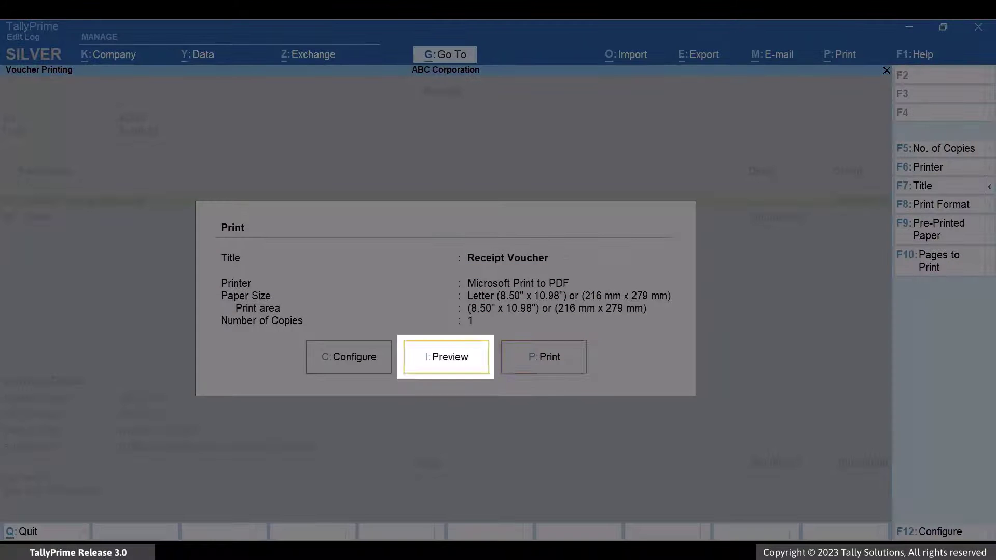
{"action": "key", "text": "Return"}
{"action": "key", "text": "Return"}
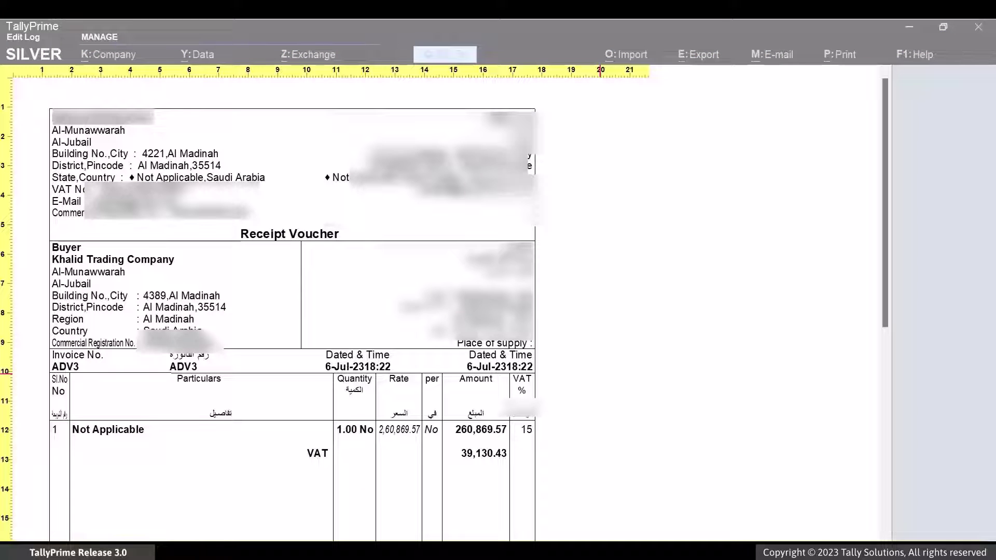
{"action": "key", "text": "Page_Down"}
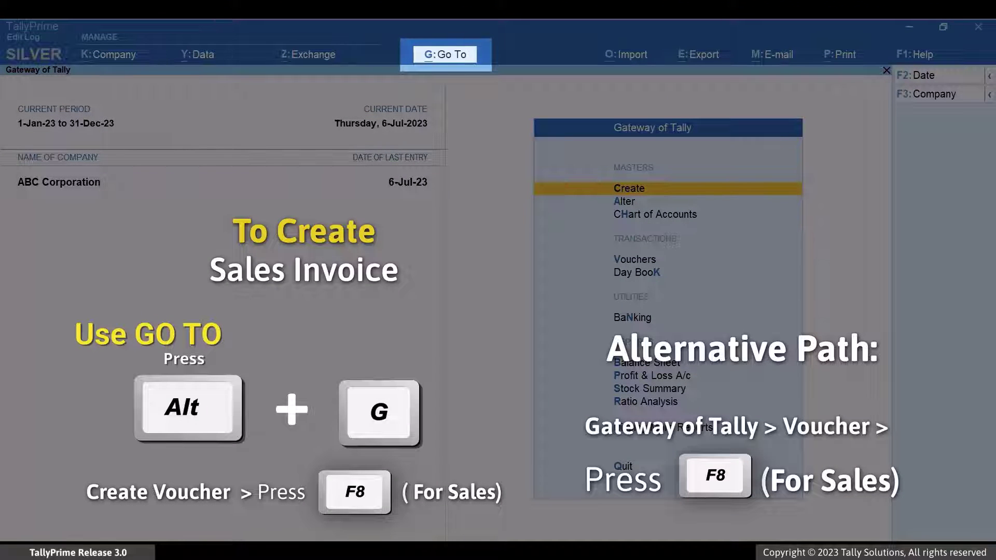
Create a Sales voucher for party Khalid Trading Company with the Sales ledger.
{"action": "key", "text": "alt+g"}
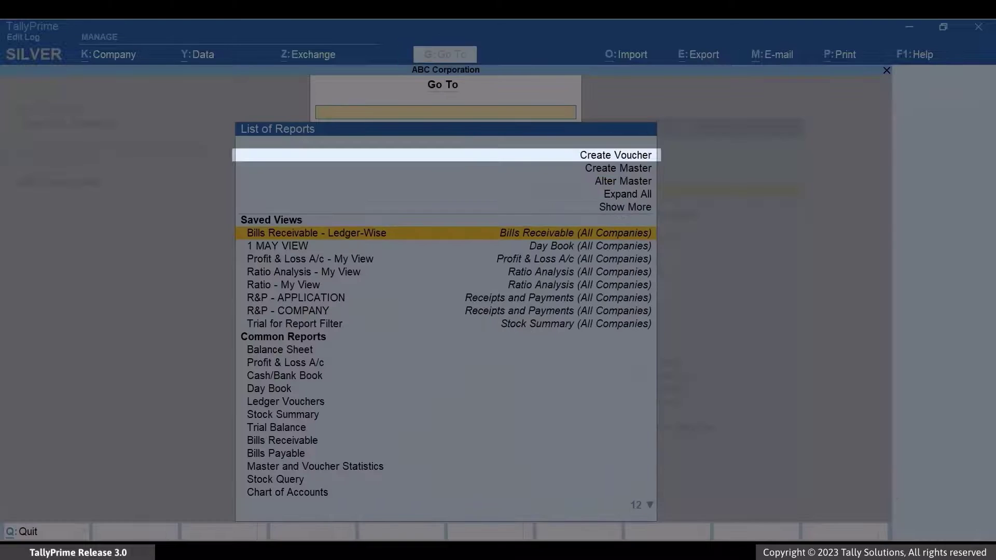
{"action": "key", "text": "Up"}
{"action": "key", "text": "Up"}
{"action": "key", "text": "Up"}
{"action": "key", "text": "Up"}
{"action": "key", "text": "Up"}
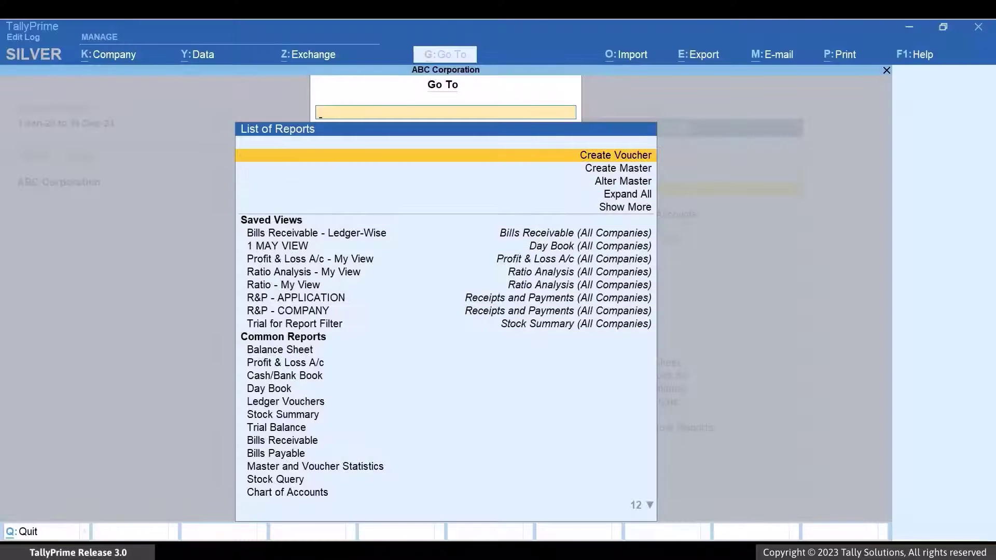
{"action": "key", "text": "Return"}
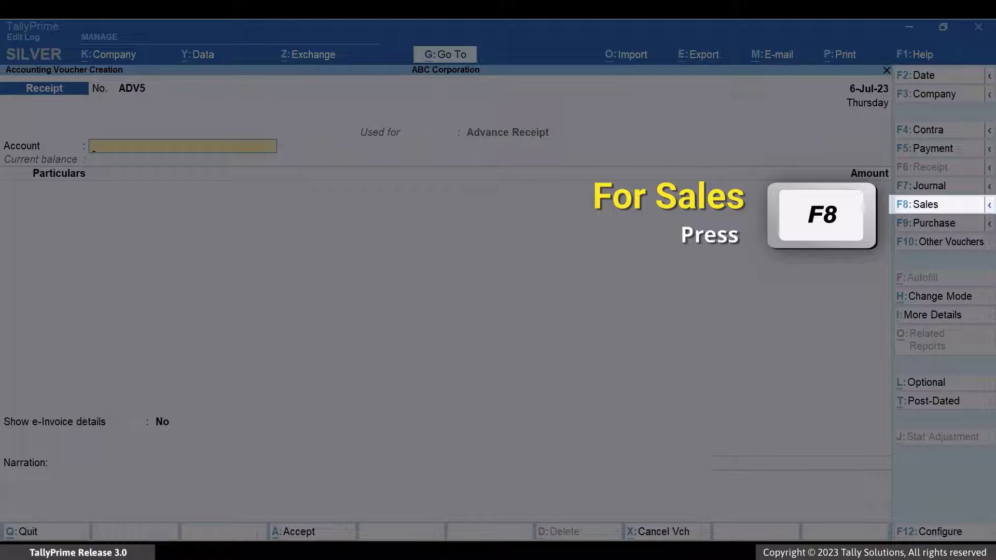
{"action": "key", "text": "F8"}
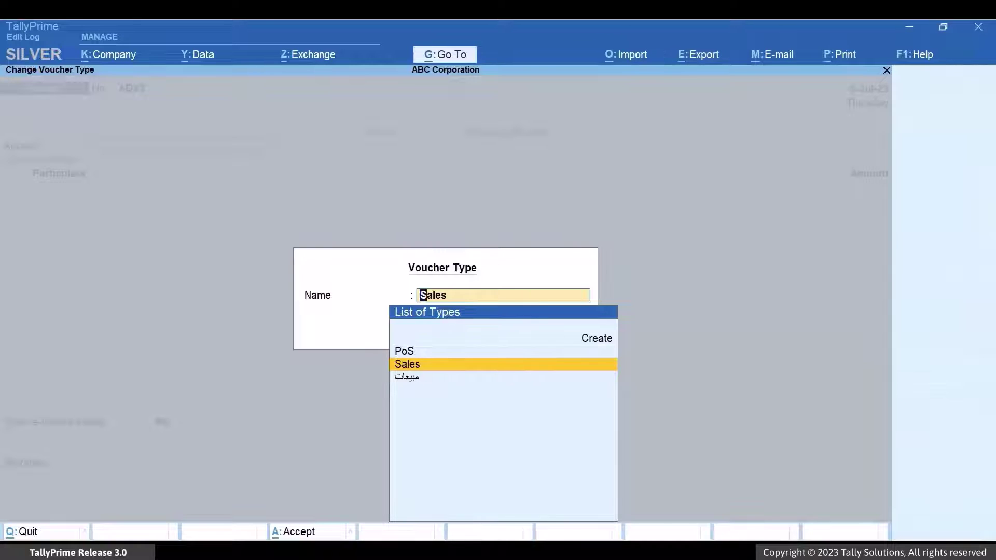
{"action": "key", "text": "Return"}
{"action": "key", "text": "Down"}
{"action": "key", "text": "Down"}
{"action": "key", "text": "Return"}
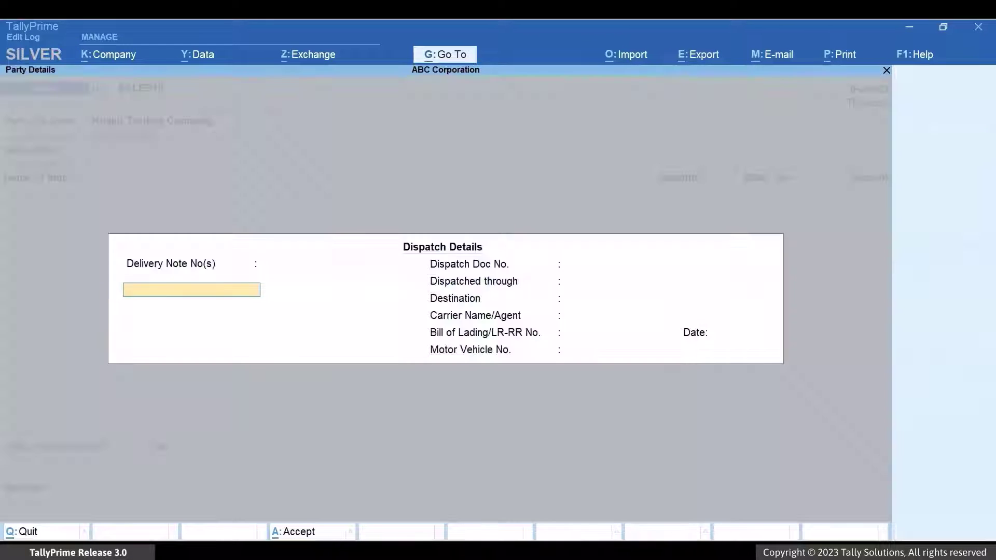
{"action": "key", "text": "ctrl+a"}
{"action": "key", "text": "ctrl+a"}
{"action": "key", "text": "Return"}
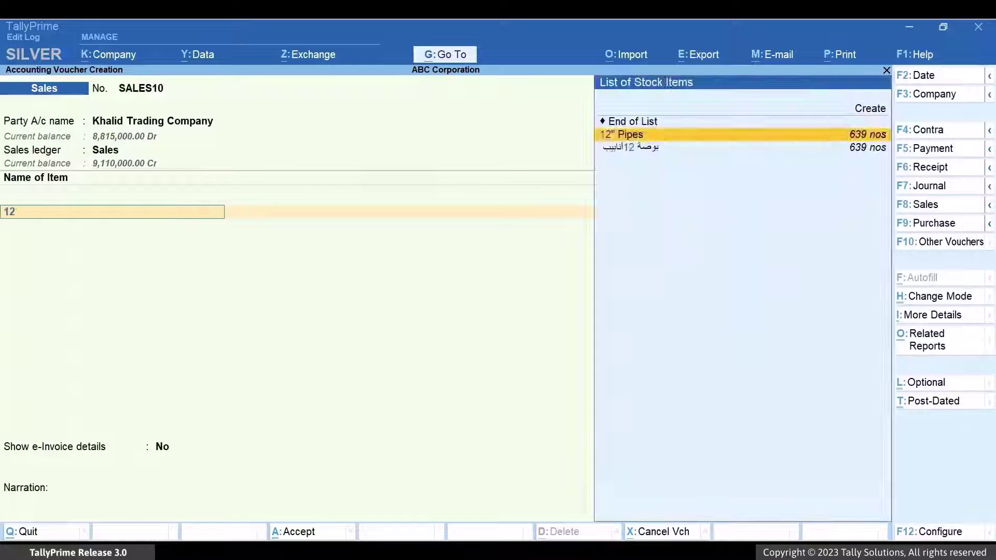
Add 10 nos of 12" Pipes at 10,000.00 and 5 nos of 16" Pipes.
{"action": "key", "text": "Return"}
{"action": "type", "text": "10"}
{"action": "key", "text": "Return"}
{"action": "key", "text": "Return"}
{"action": "key", "text": "Return"}
{"action": "type", "text": "16"}
{"action": "key", "text": "Return"}
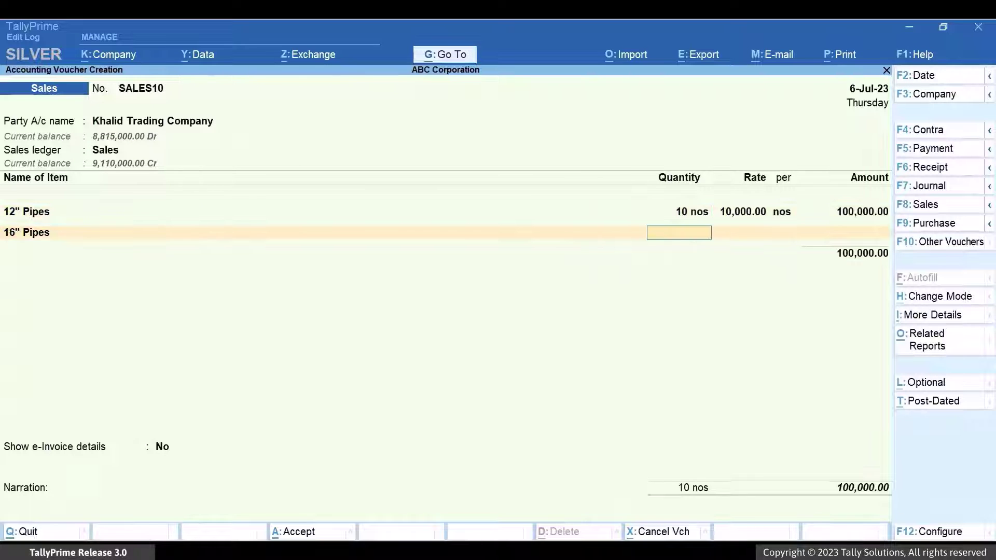
{"action": "type", "text": "5"}
Add the VAT ledger and set Show e-Invoice details to Yes.
{"action": "key", "text": "Return"}
{"action": "key", "text": "Return"}
{"action": "key", "text": "Return"}
{"action": "key", "text": "Return"}
{"action": "type", "text": "Vat"}
{"action": "key", "text": "Return"}
{"action": "key", "text": "Return"}
{"action": "key", "text": "Return"}
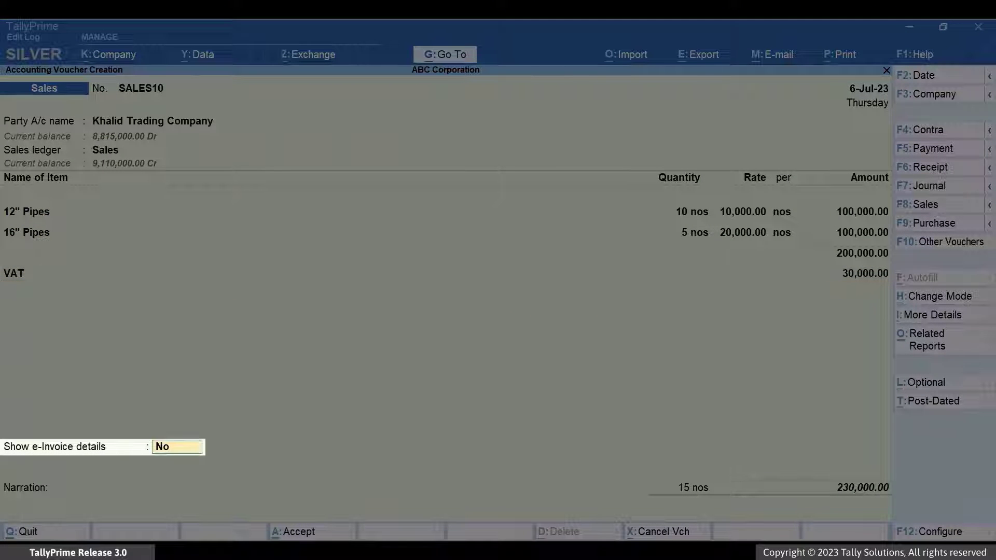
{"action": "type", "text": "yes"}
{"action": "key", "text": "Return"}
Enter an advance amount of 1,00,000 and accept the e-invoice details.
{"action": "type", "text": "1"}
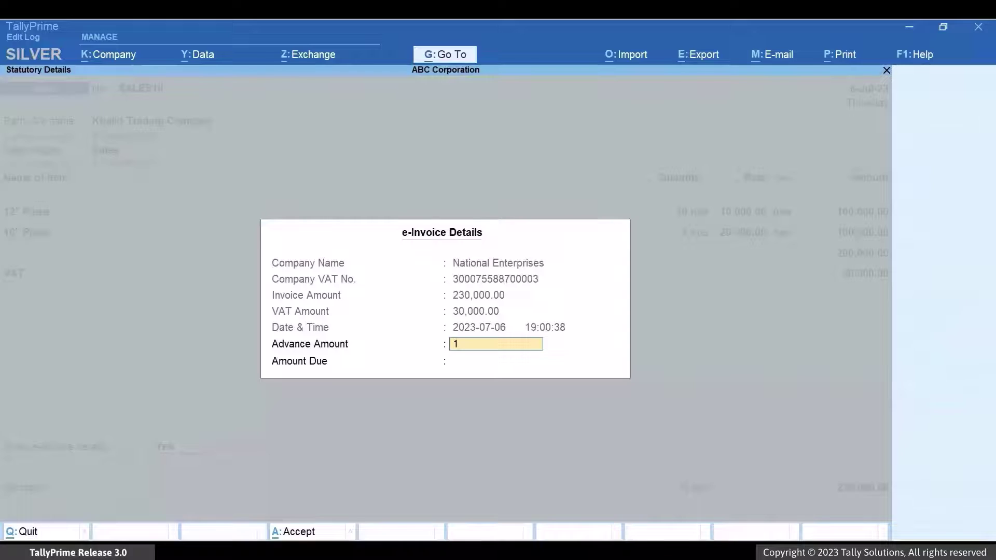
{"action": "type", "text": ",00,000"}
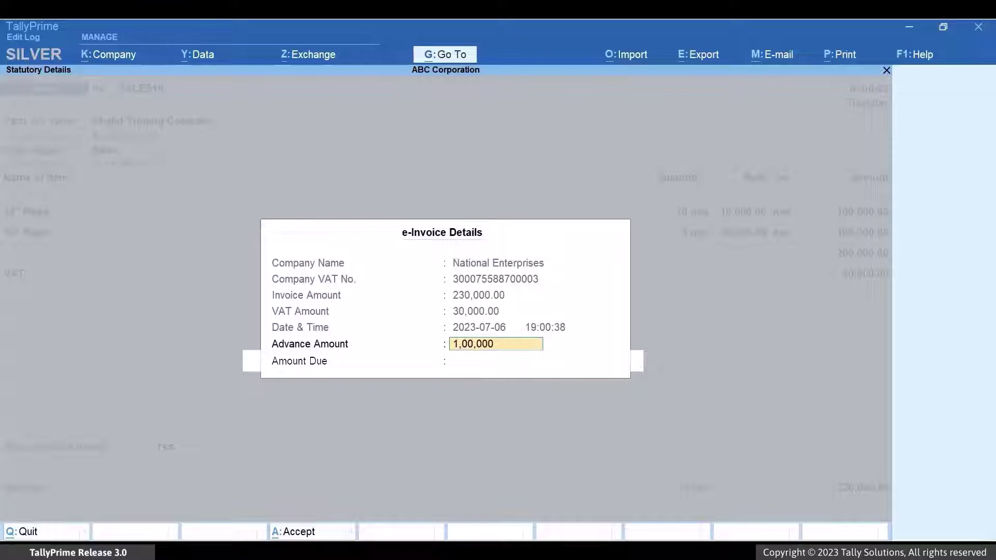
{"action": "key", "text": "Return"}
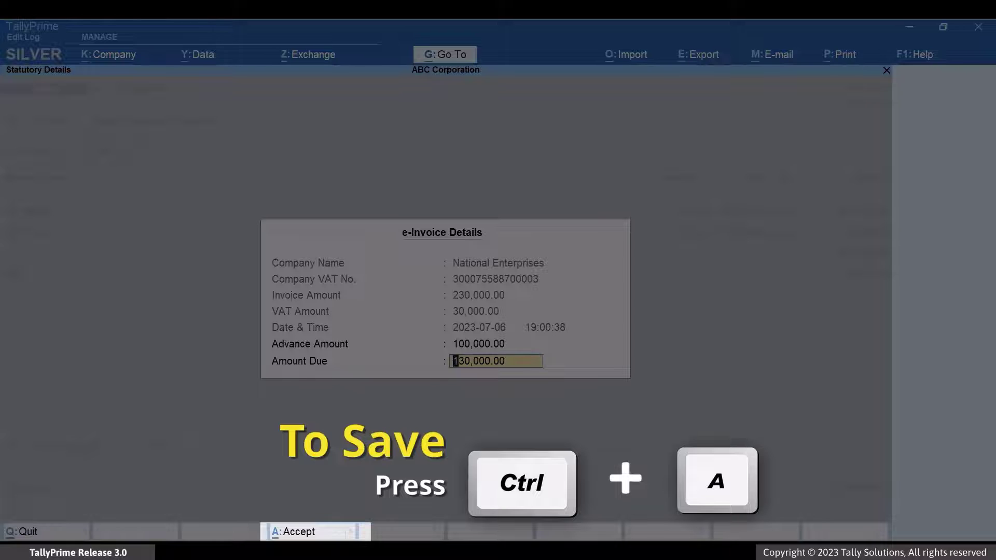
{"action": "key", "text": "ctrl+a"}
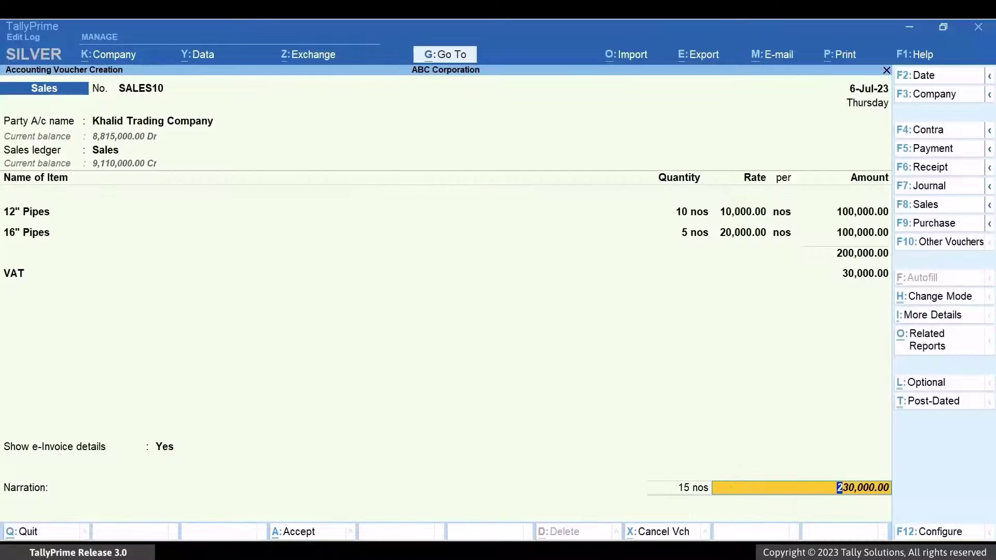
Allocate 100,000 against ADV4 and 130,000 as new reference SALES10, add the narration, and save.
{"action": "key", "text": "Return"}
{"action": "key", "text": "Up"}
{"action": "key", "text": "Up"}
{"action": "key", "text": "Down"}
{"action": "key", "text": "Return"}
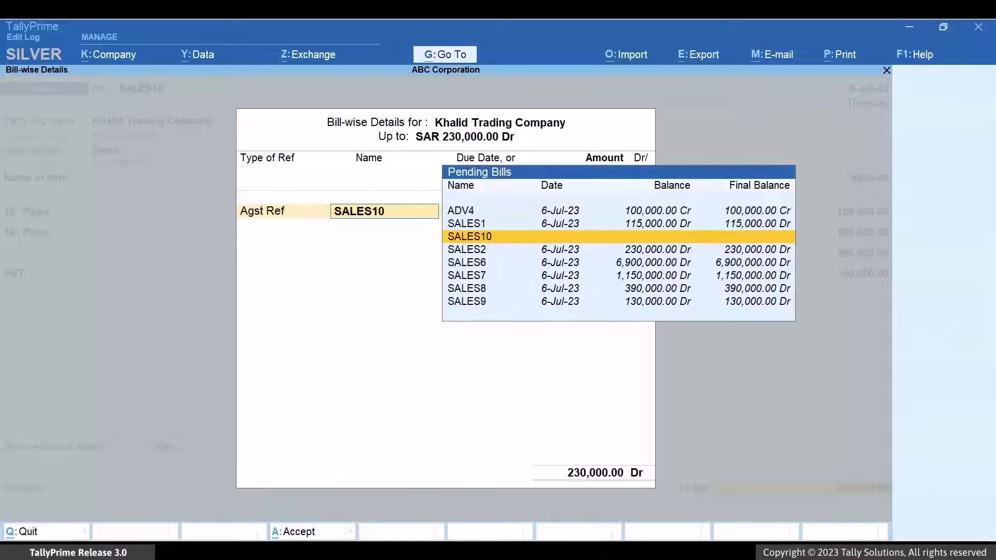
{"action": "key", "text": "Up"}
{"action": "key", "text": "Up"}
{"action": "key", "text": "Return"}
{"action": "type", "text": "10"}
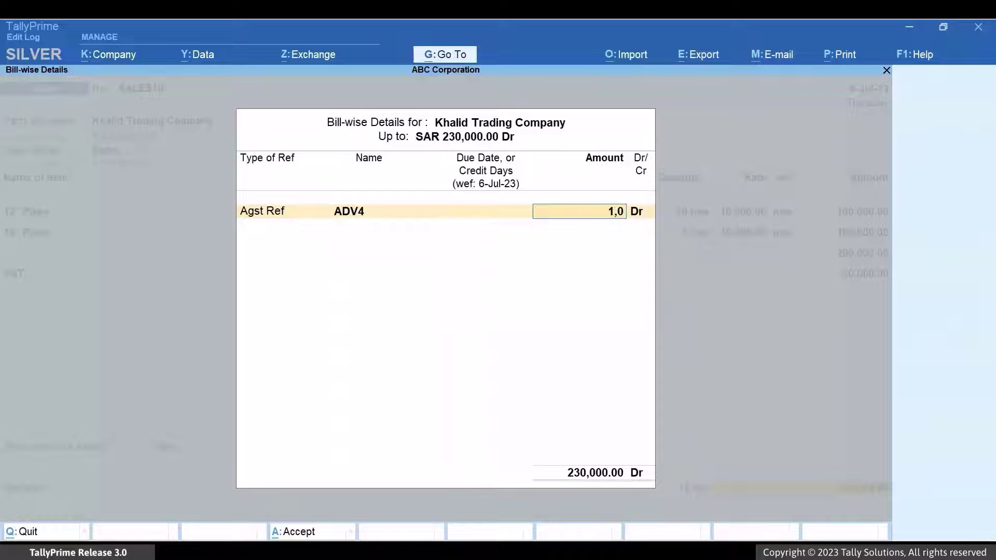
{"action": "type", "text": "0,000"}
{"action": "key", "text": "Return"}
{"action": "key", "text": "Return"}
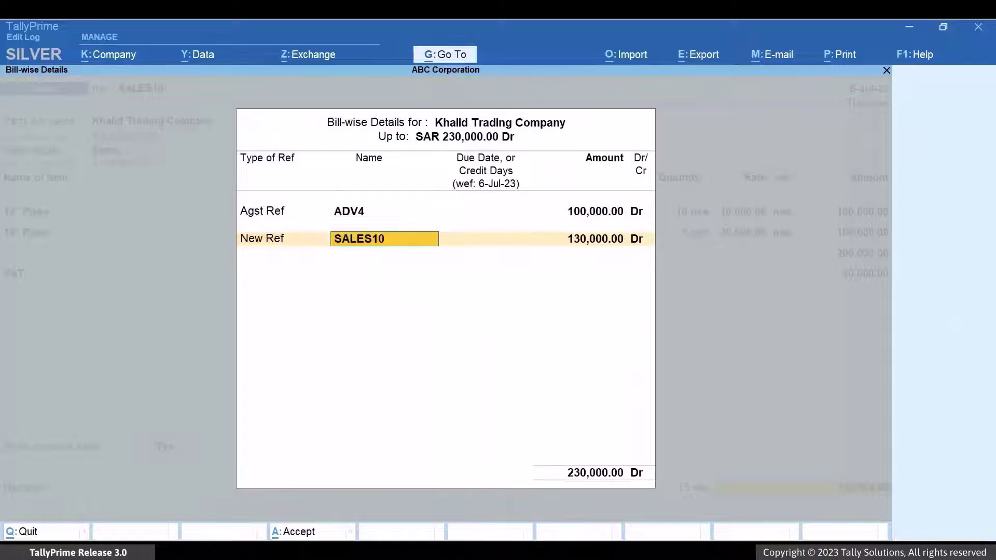
{"action": "key", "text": "Return"}
{"action": "key", "text": "Return"}
{"action": "type", "text": "This is a B2B"}
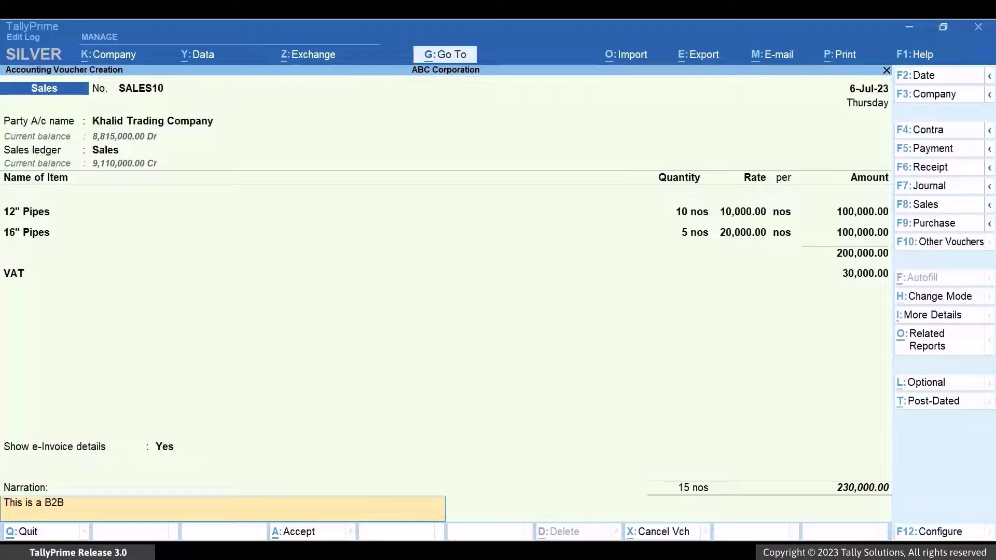
{"action": "type", "text": " invoice against which an advance of 1,00"}
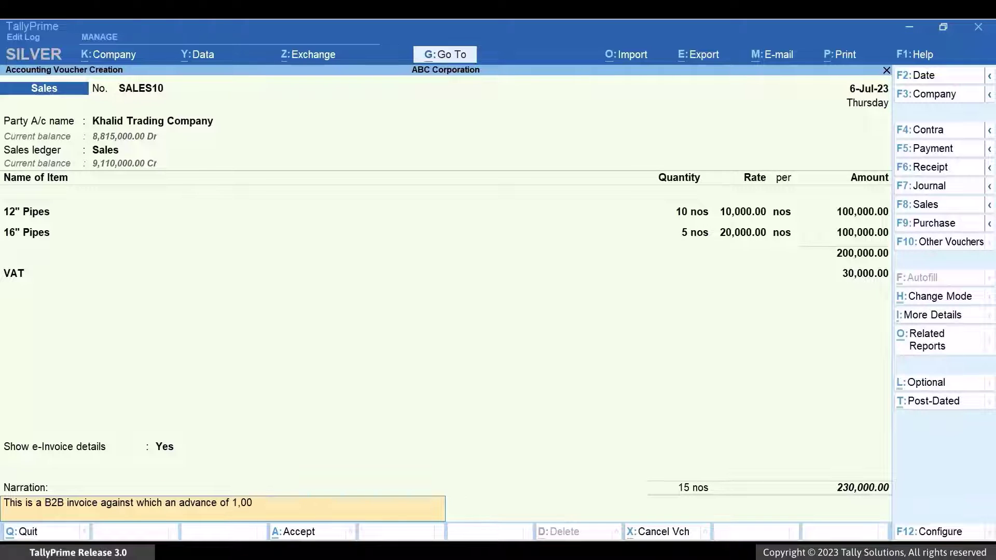
{"action": "type", "text": ",000 was received."}
{"action": "key", "text": "Return"}
{"action": "key", "text": "Return"}
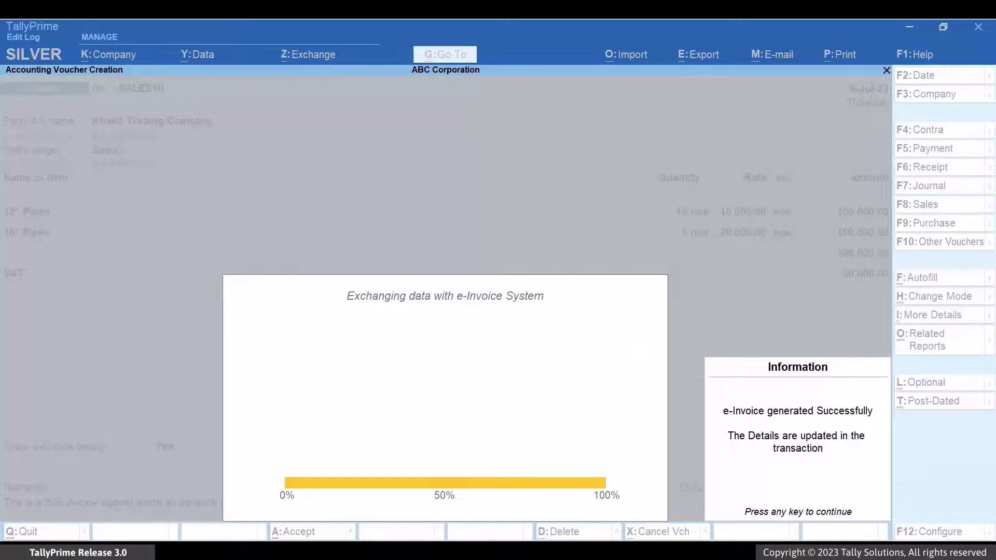
Dismiss the e-invoice message and open the e-Invoice Generated list, highlighting SALES10.
{"action": "key", "text": "Return"}
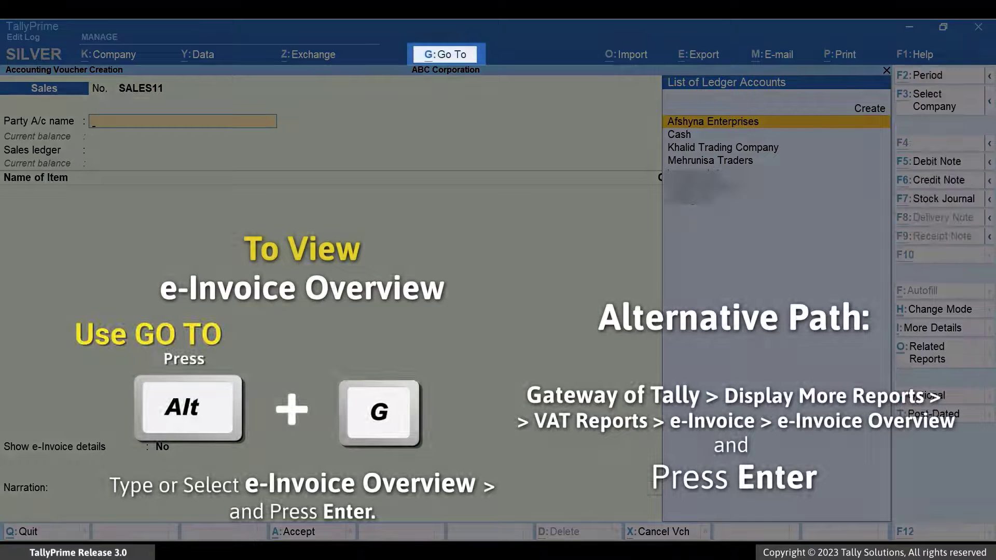
{"action": "key", "text": "alt+g"}
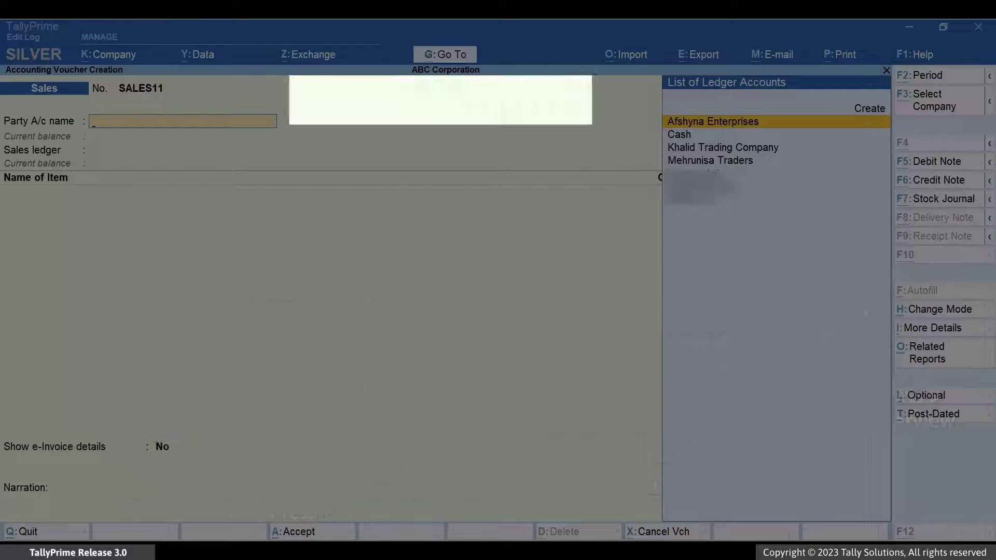
{"action": "type", "text": "E-in"}
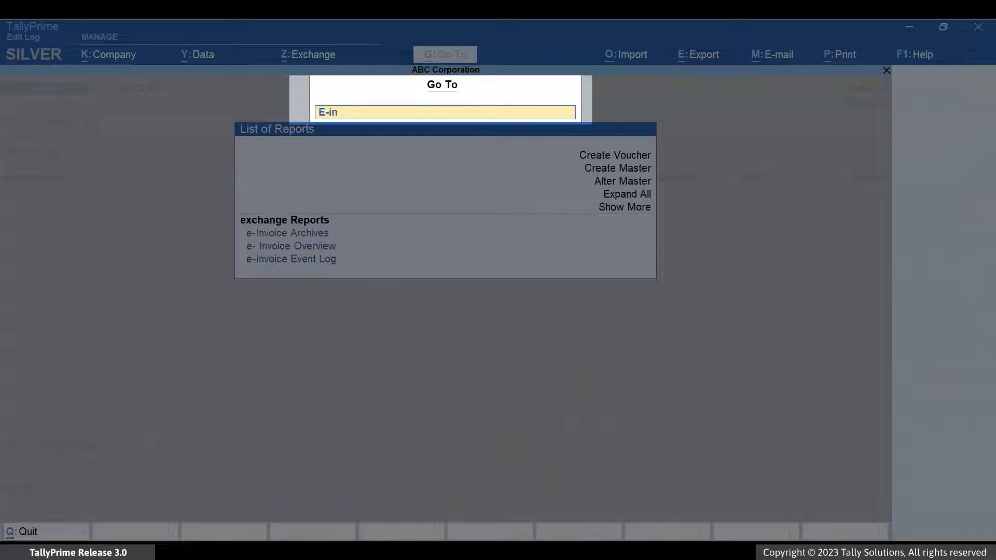
{"action": "key", "text": "Down"}
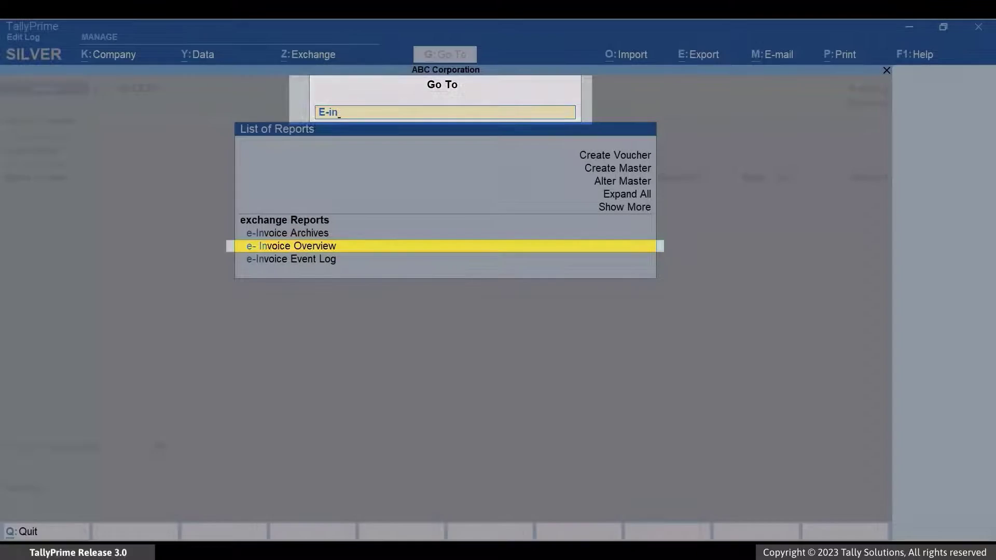
{"action": "key", "text": "Return"}
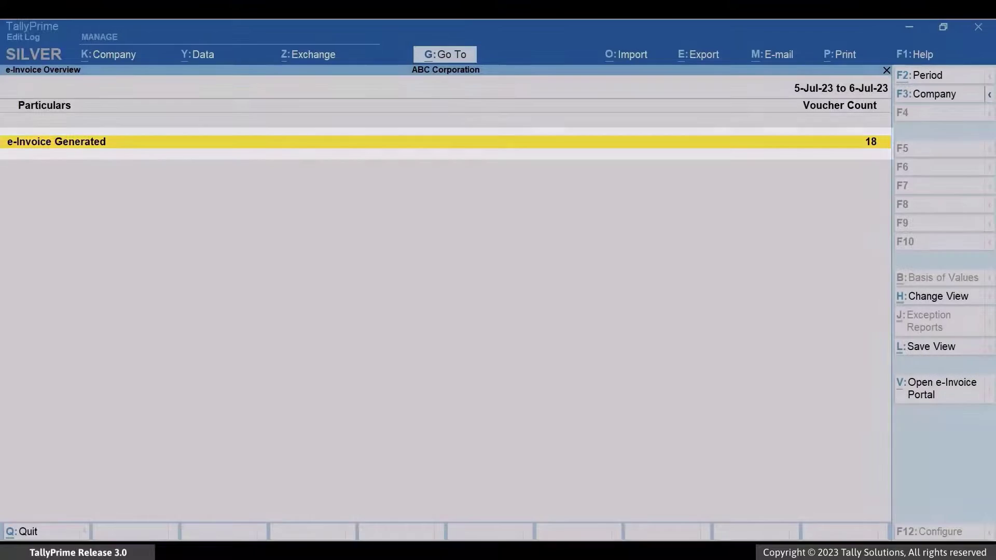
{"action": "key", "text": "Return"}
{"action": "key", "text": "Down"}
{"action": "key", "text": "Down"}
{"action": "key", "text": "Down"}
{"action": "key", "text": "Down"}
{"action": "key", "text": "Down"}
{"action": "key", "text": "Down"}
{"action": "key", "text": "Down"}
{"action": "key", "text": "Down"}
{"action": "key", "text": "Down"}
{"action": "key", "text": "Down"}
{"action": "key", "text": "Down"}
{"action": "key", "text": "Down"}
{"action": "key", "text": "Down"}
{"action": "key", "text": "Down"}
{"action": "key", "text": "Down"}
{"action": "key", "text": "Down"}
{"action": "key", "text": "Down"}
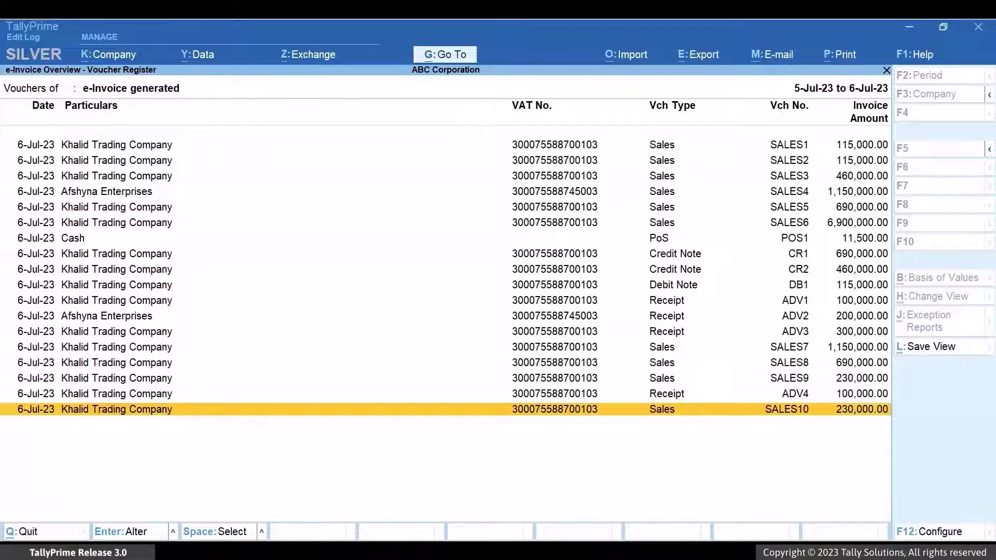
Open SALES10, preview it enlarged, and go to page 2 with the QR code.
{"action": "key", "text": "Return"}
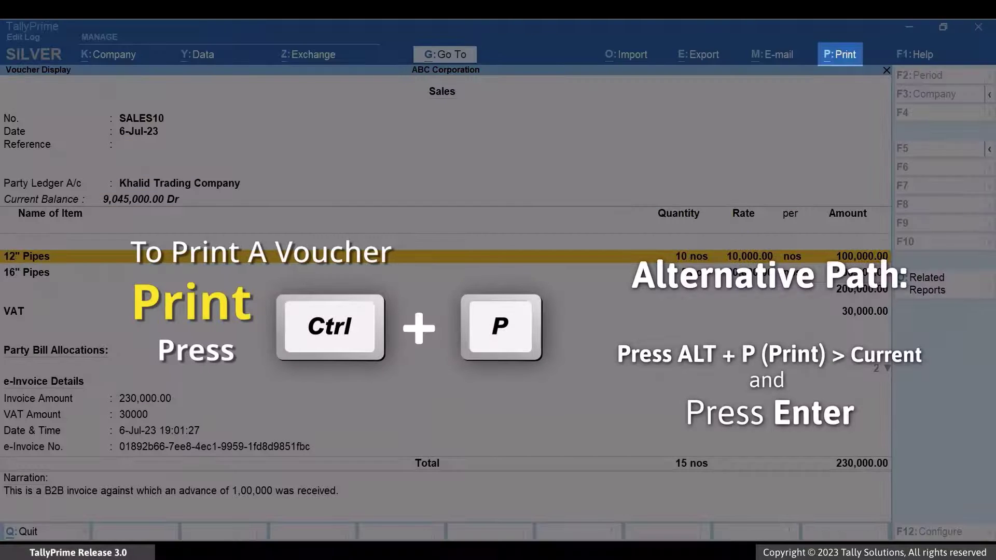
{"action": "key", "text": "ctrl+p"}
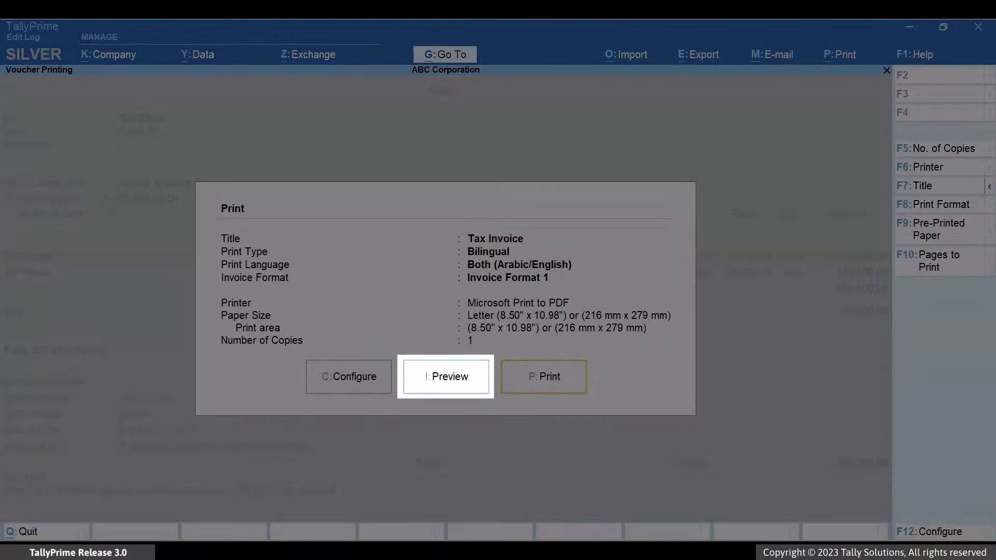
{"action": "key", "text": "i"}
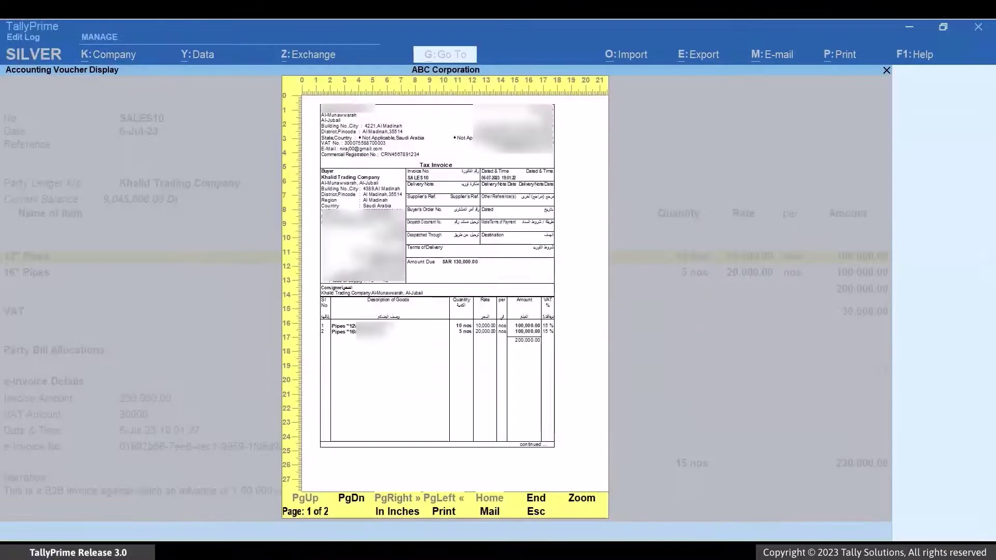
{"action": "key", "text": "alt+z"}
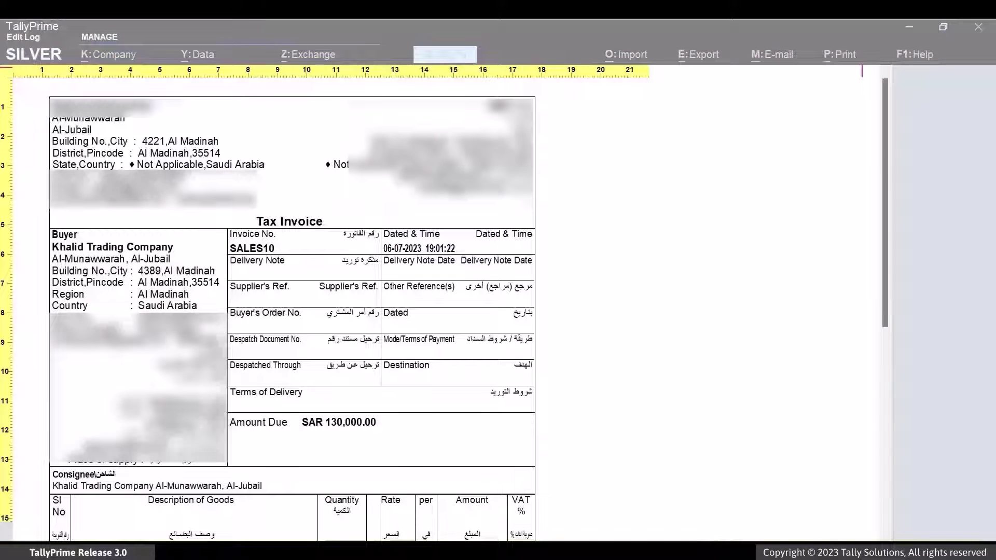
{"action": "key", "text": "Page_Down"}
{"action": "scroll", "coordinate": [960, 294], "scroll_direction": "down", "scroll_amount": 5}
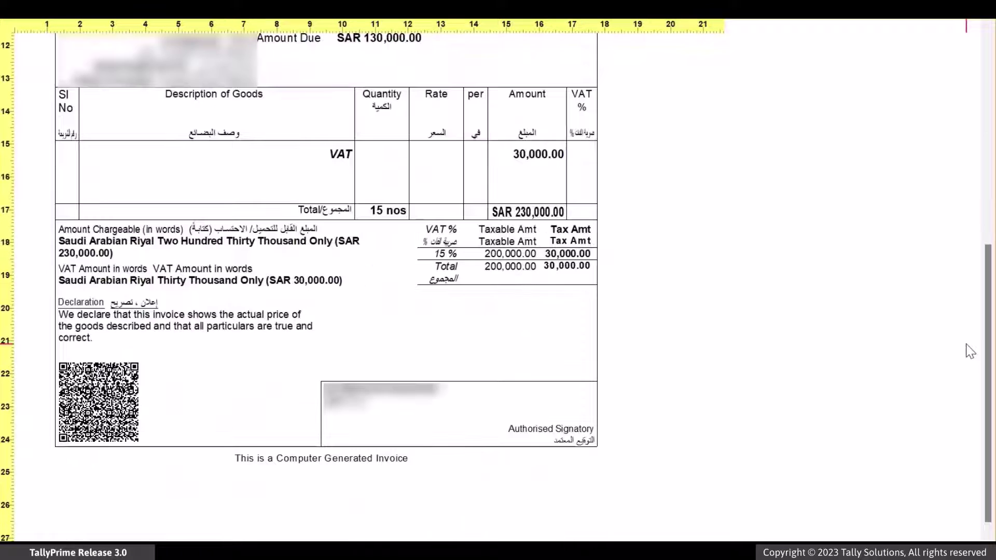